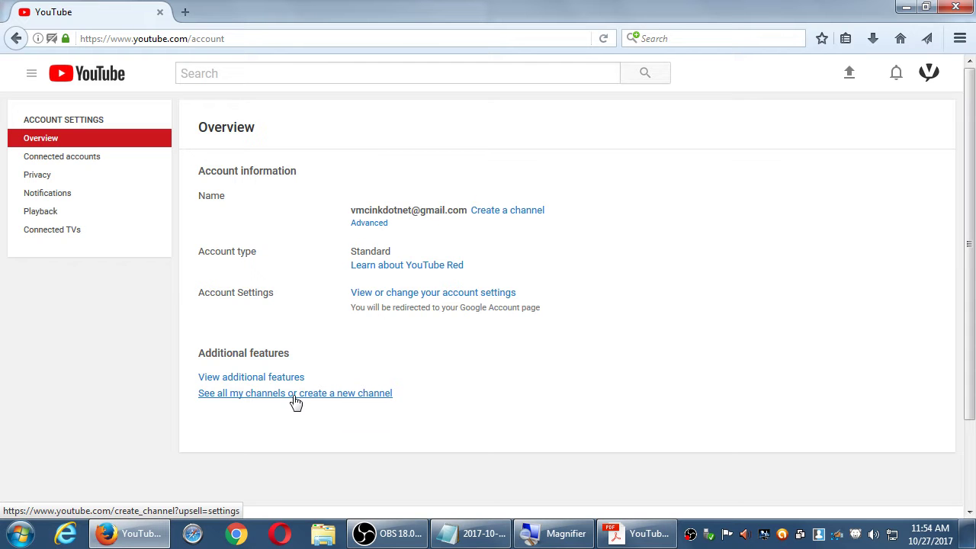
Open Creator Studio from the YouTube home page
left_click(97, 80)
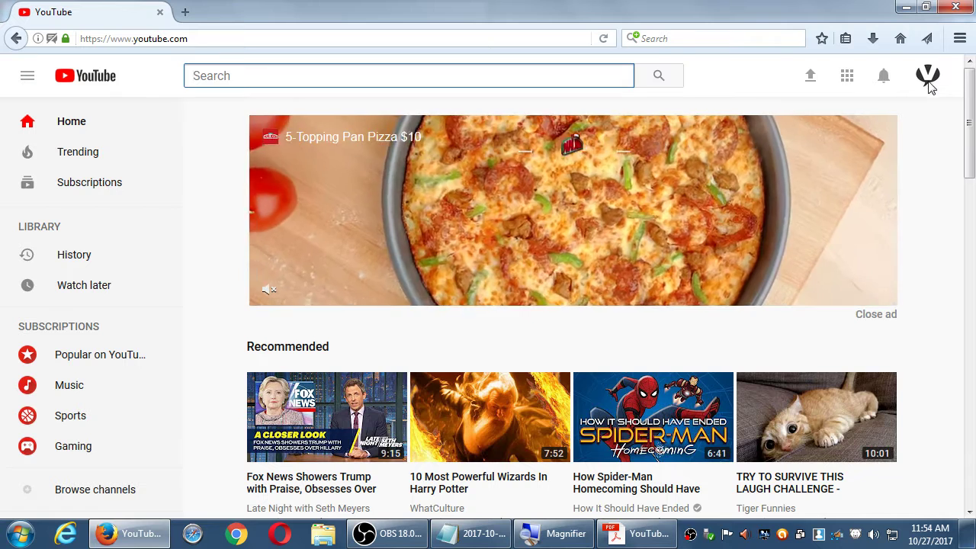
left_click(929, 80)
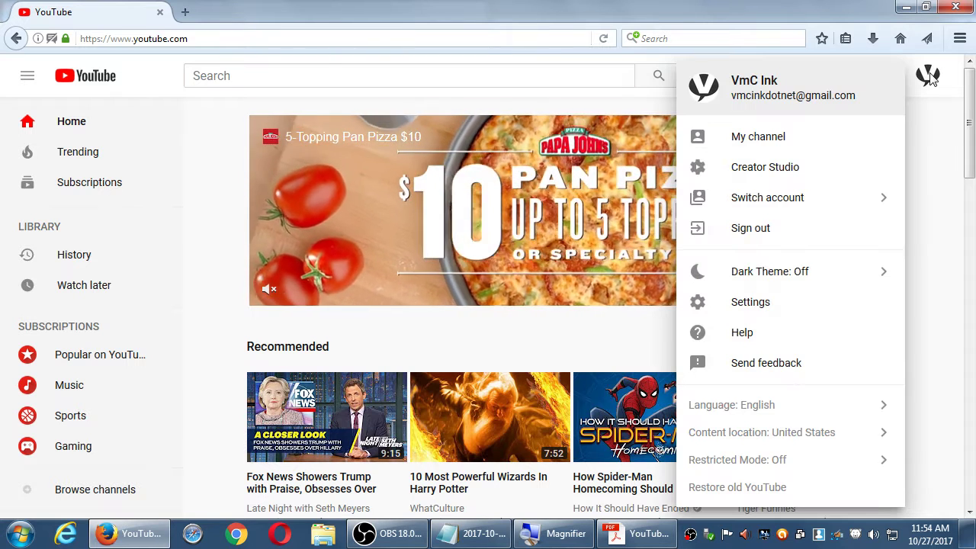
left_click(779, 171)
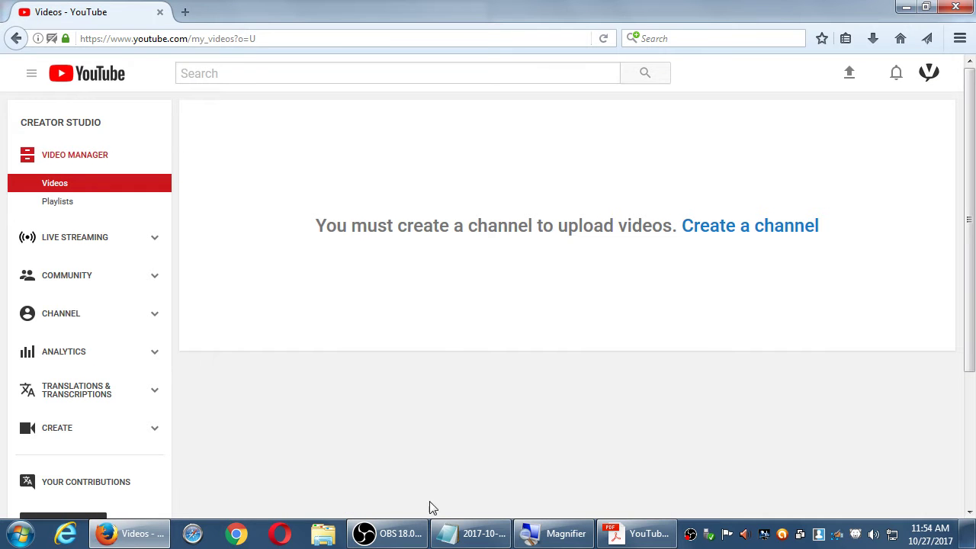
Start creating a new channel from the account settings, choosing to use a business or other name
left_click(929, 72)
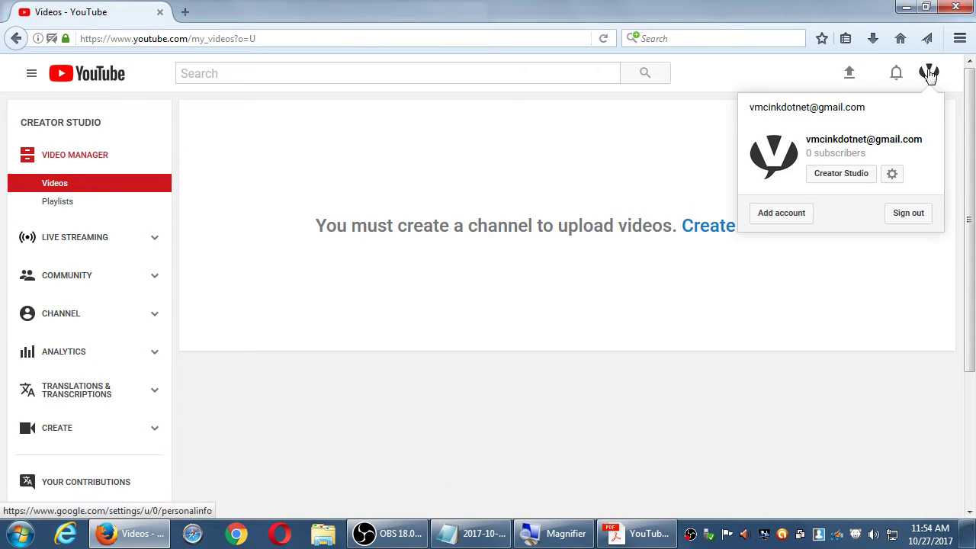
left_click(894, 175)
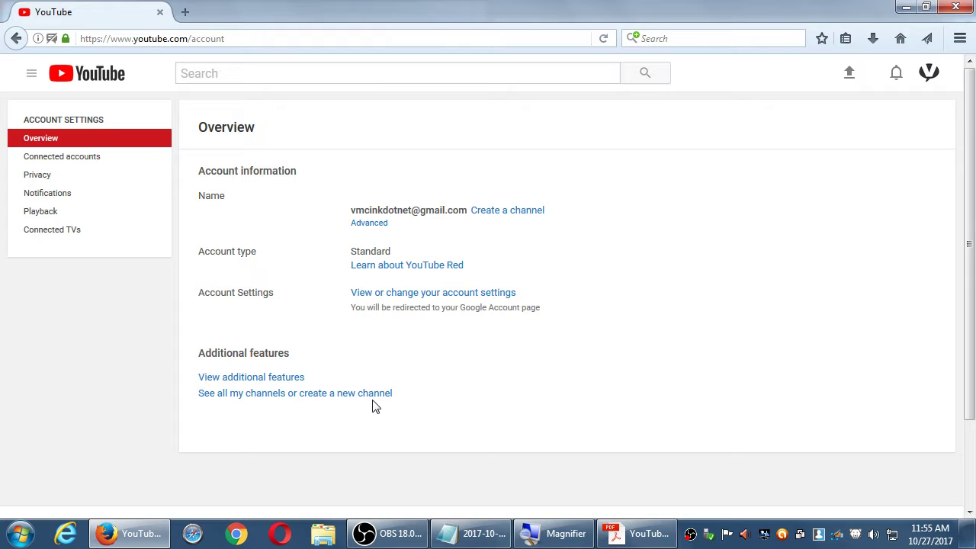
left_click(374, 395)
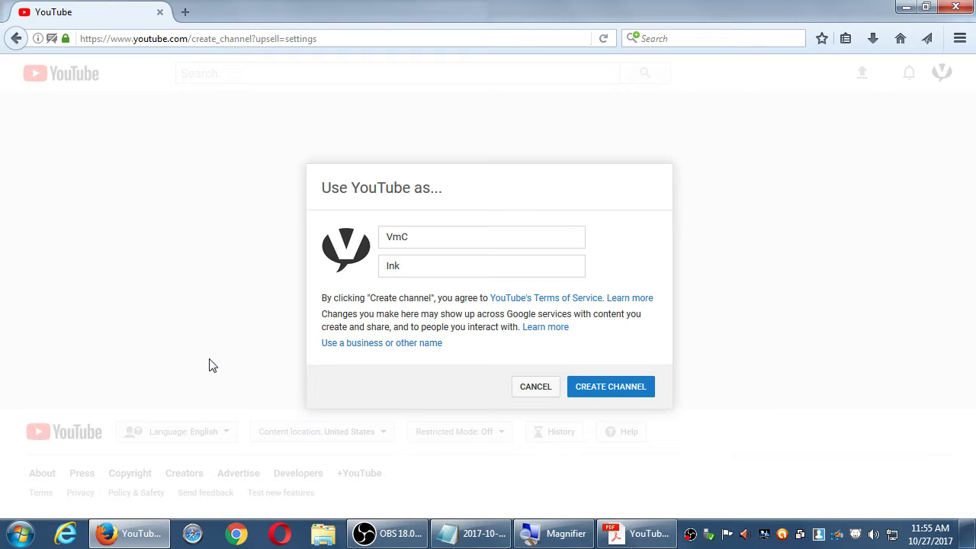
left_click(344, 345)
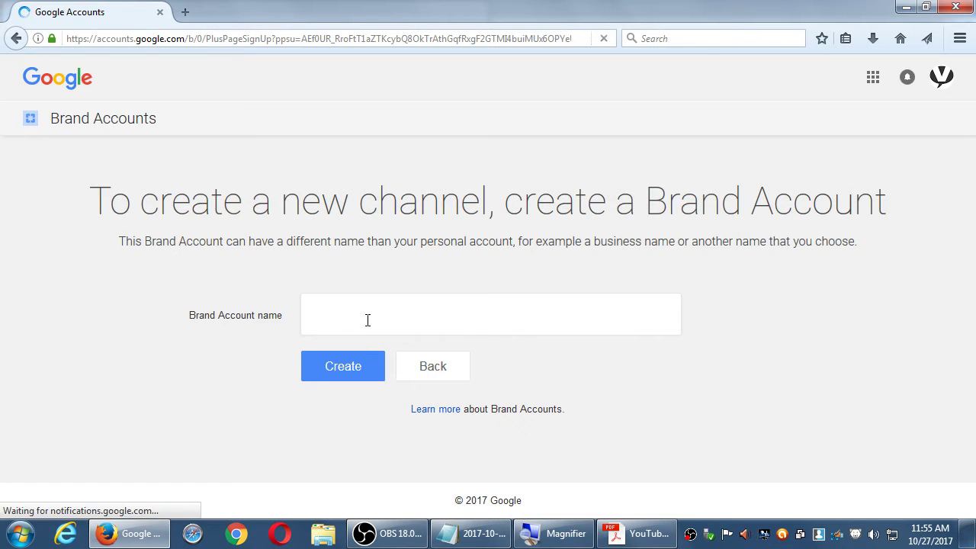
Create a Brand Account named Amazing Bakery and enter the phone number for account verification
left_click(366, 317)
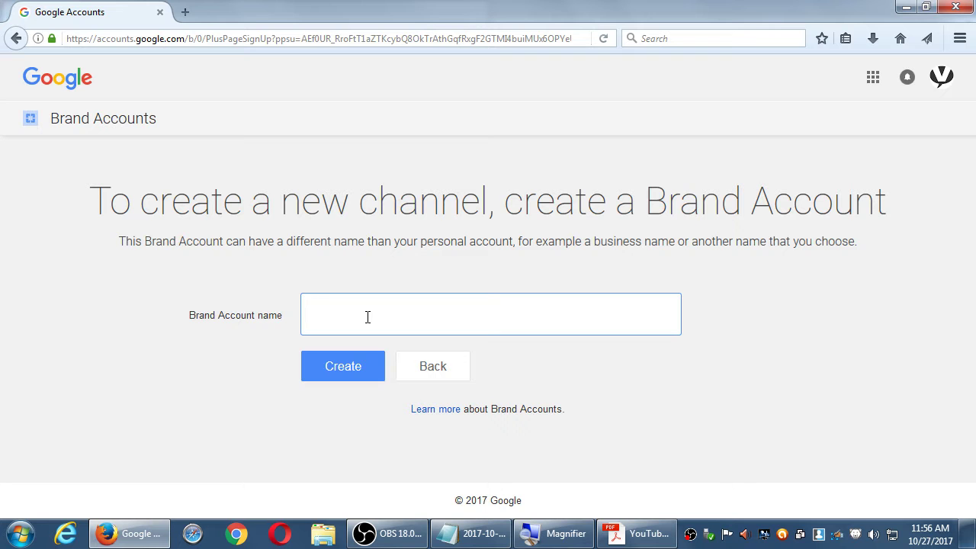
type("Amazing Bakery")
left_click(345, 369)
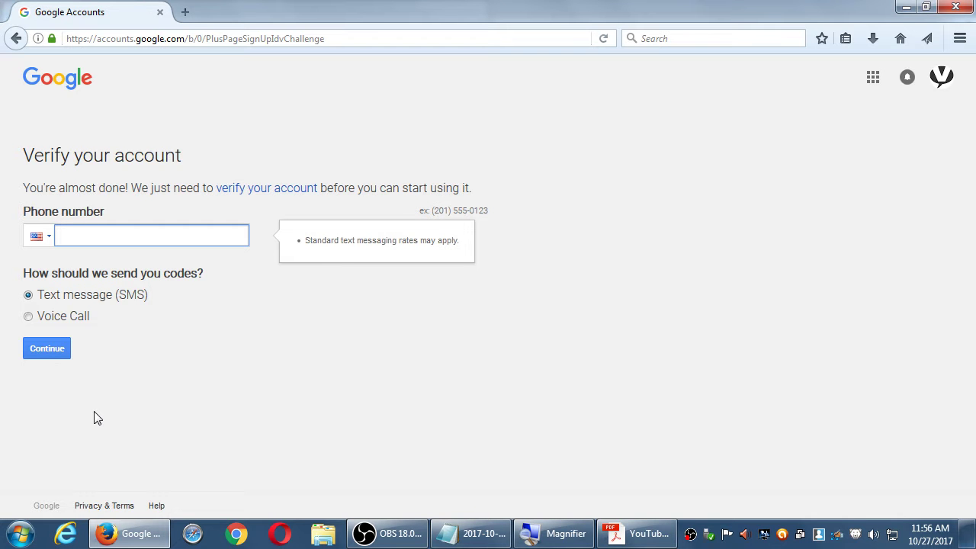
type("6")
left_click(366, 533)
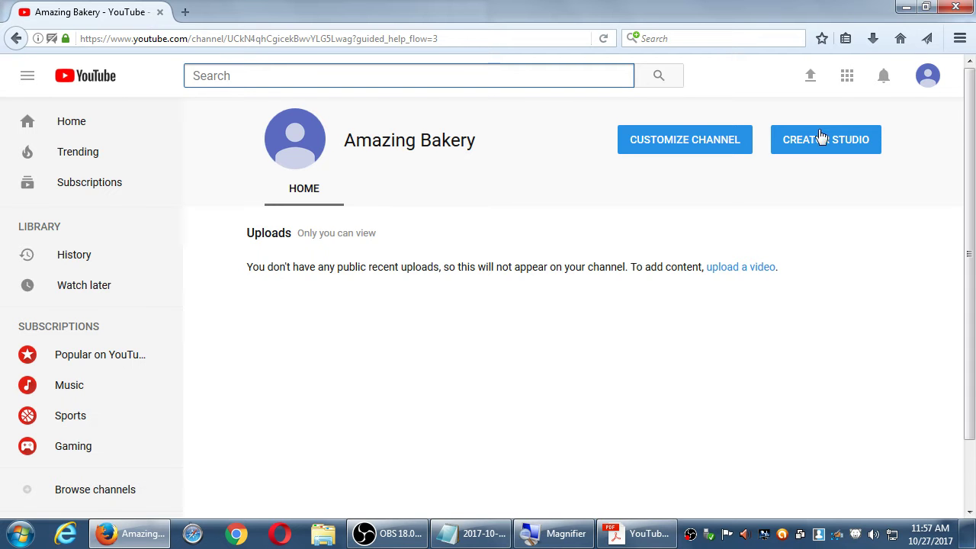
Open Creator Studio for the Amazing Bakery channel and dismiss the dashboard customization tip
left_click(928, 81)
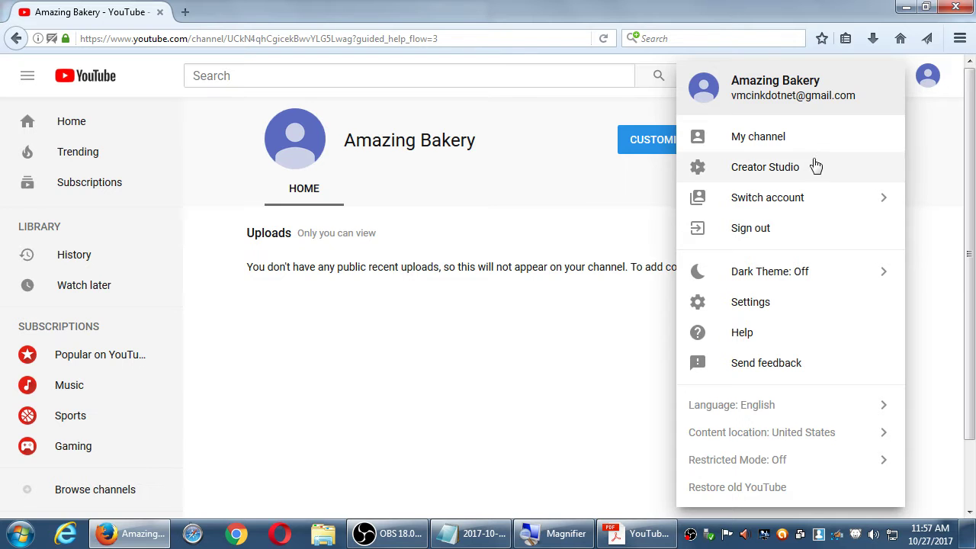
left_click(814, 169)
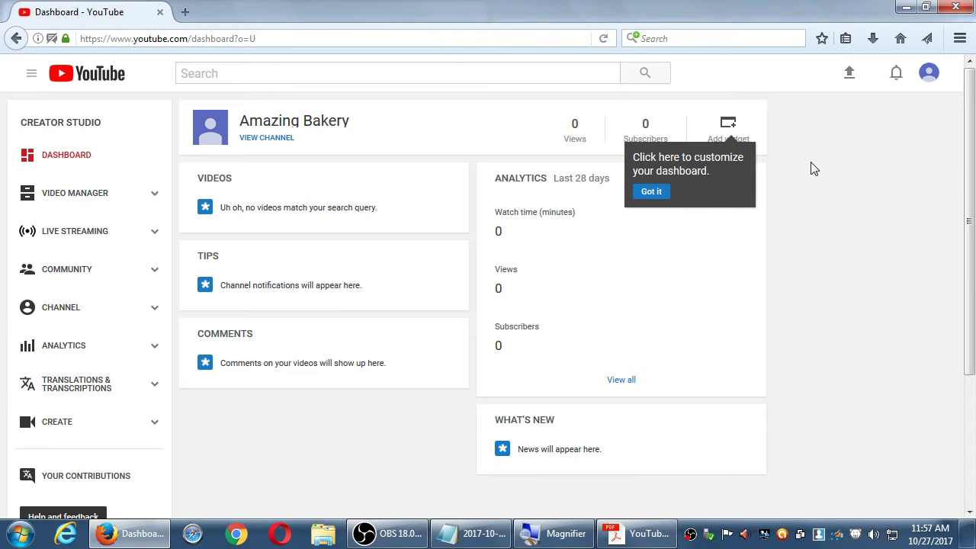
left_click(652, 193)
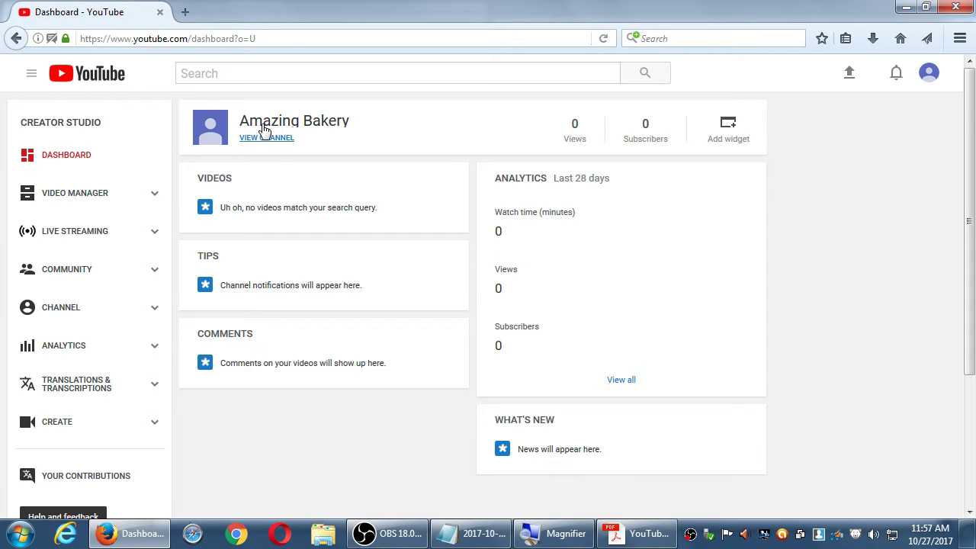
Look through the recommended videos on the YouTube home page and return to the channel's Creator Studio
left_click(95, 77)
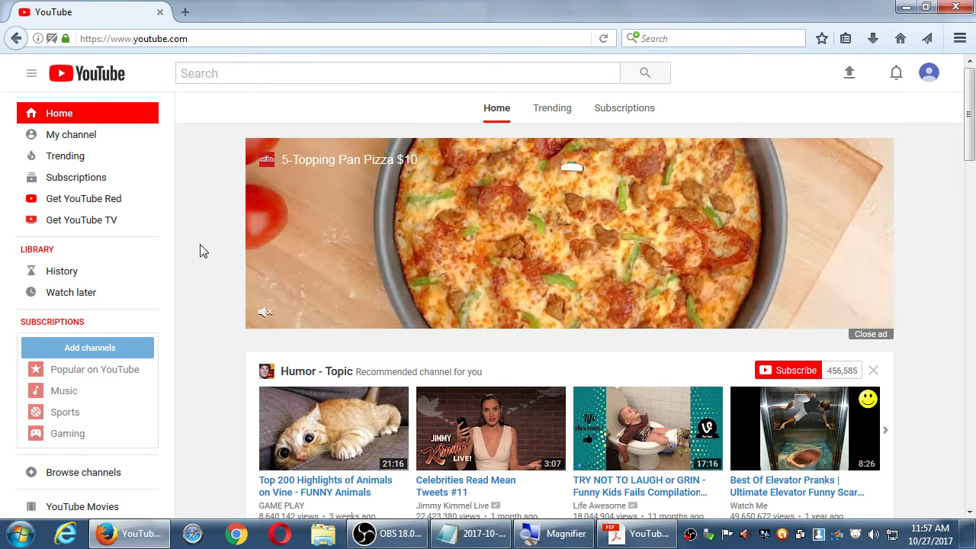
scroll(201, 251, "down", 5)
scroll(201, 251, "down", 8)
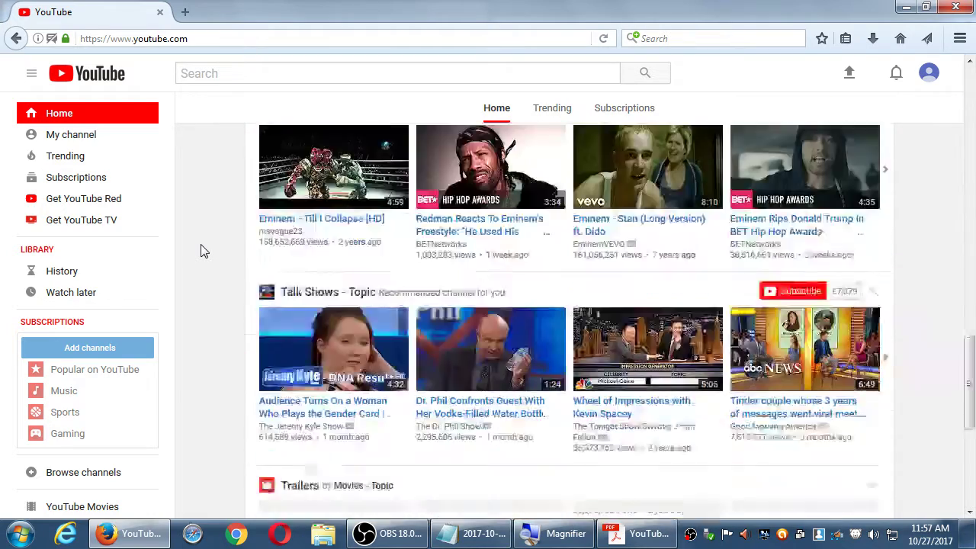
scroll(202, 251, "up", 6)
scroll(201, 251, "up", 8)
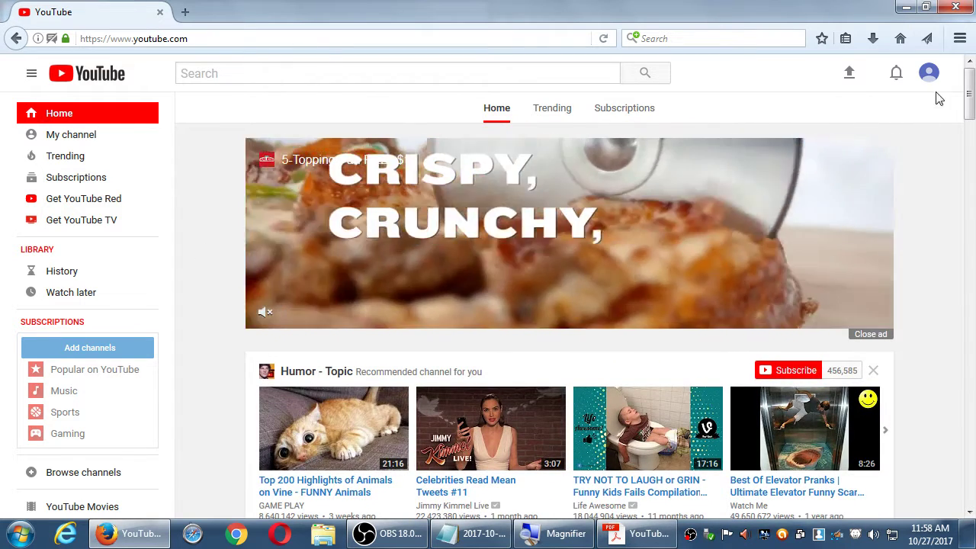
left_click(929, 72)
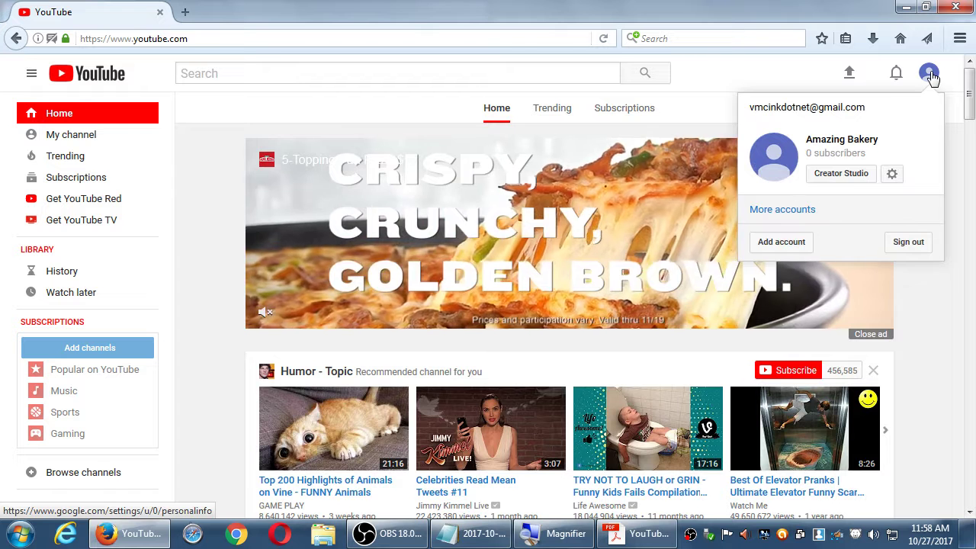
left_click(849, 174)
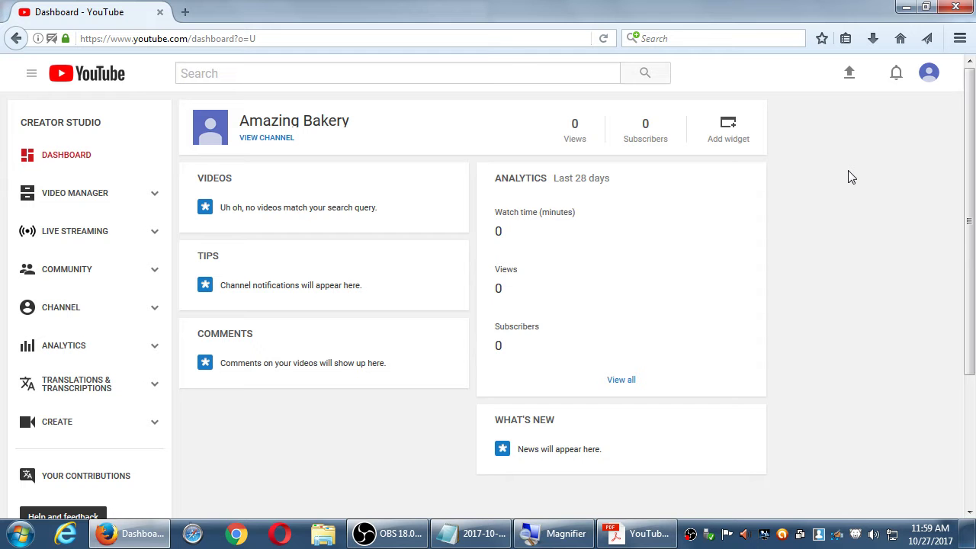
Open the Audio Library's free music and start a preview of the track Black Polkadots
left_click(86, 432)
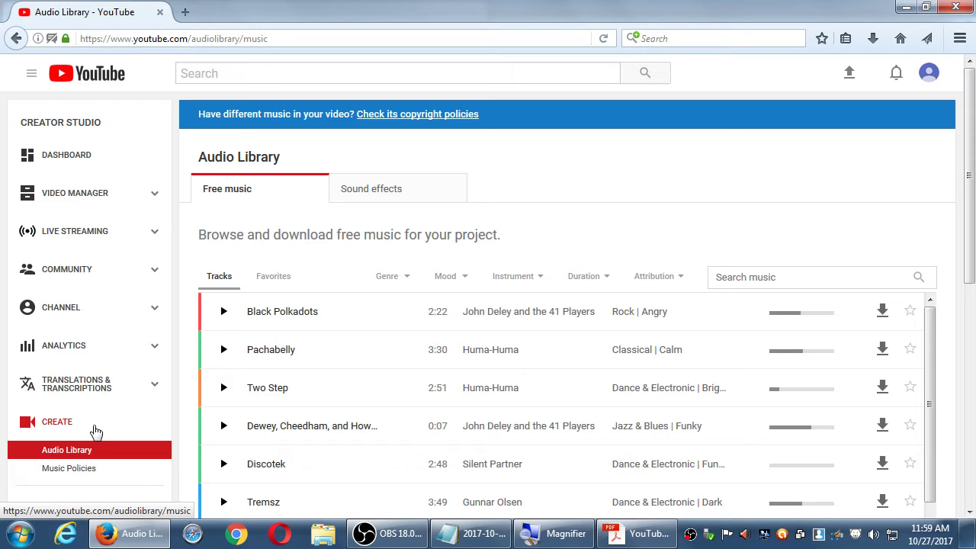
left_click(223, 313)
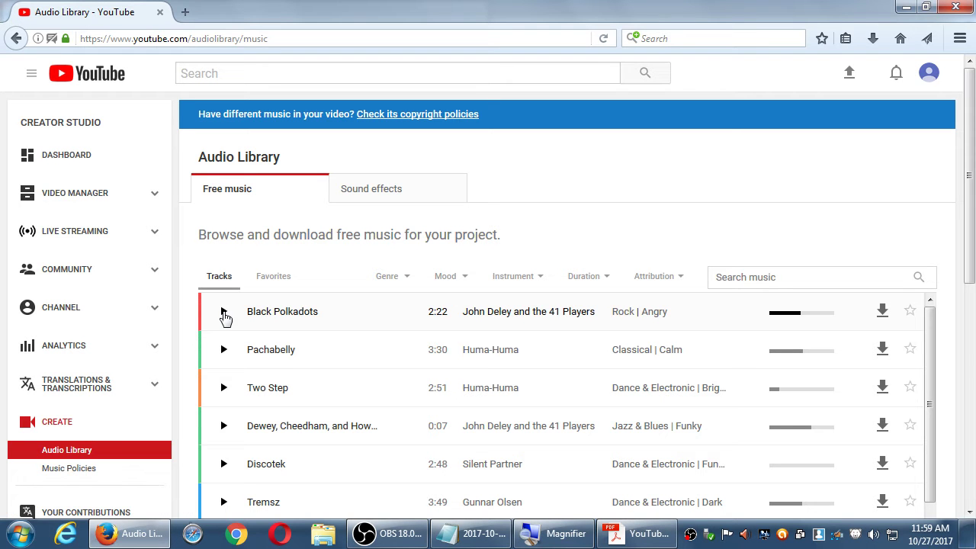
left_click(224, 315)
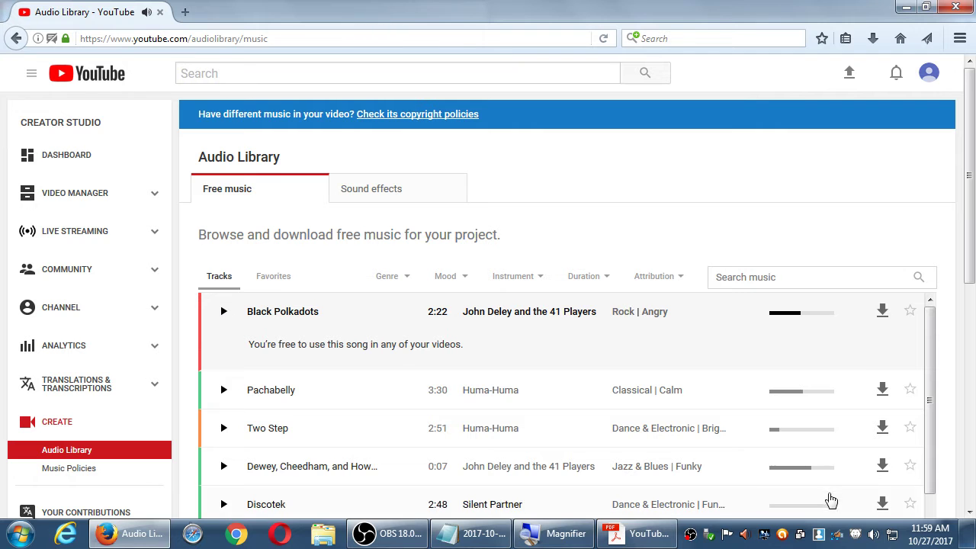
Lower the system volume and preview Black Polkadots again, pausing it after a short listen
left_click(873, 534)
left_click_drag(867, 359, 867, 409)
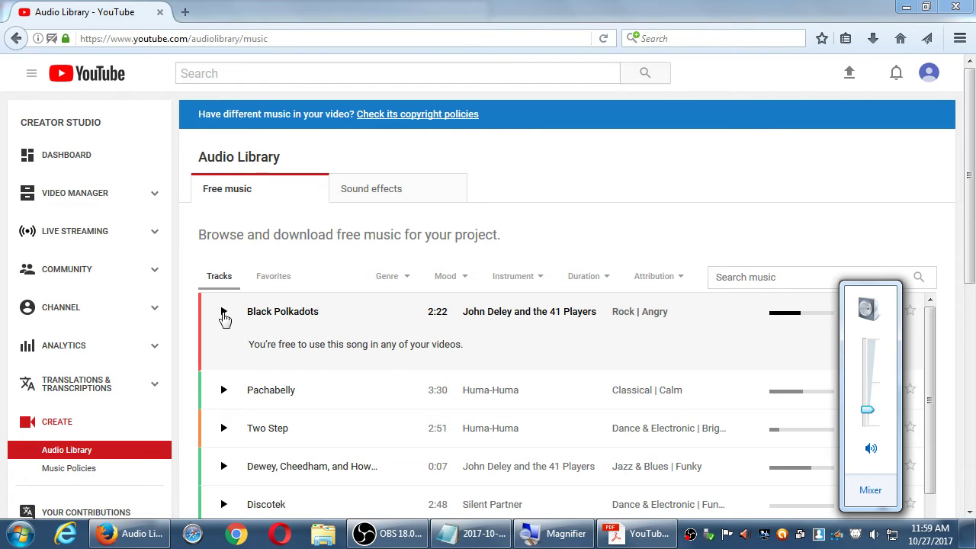
left_click(224, 312)
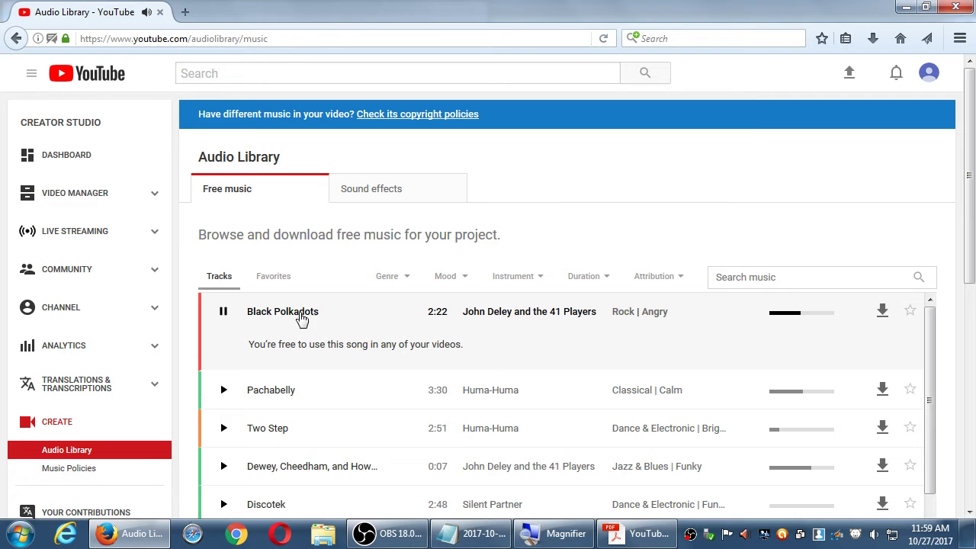
left_click(224, 315)
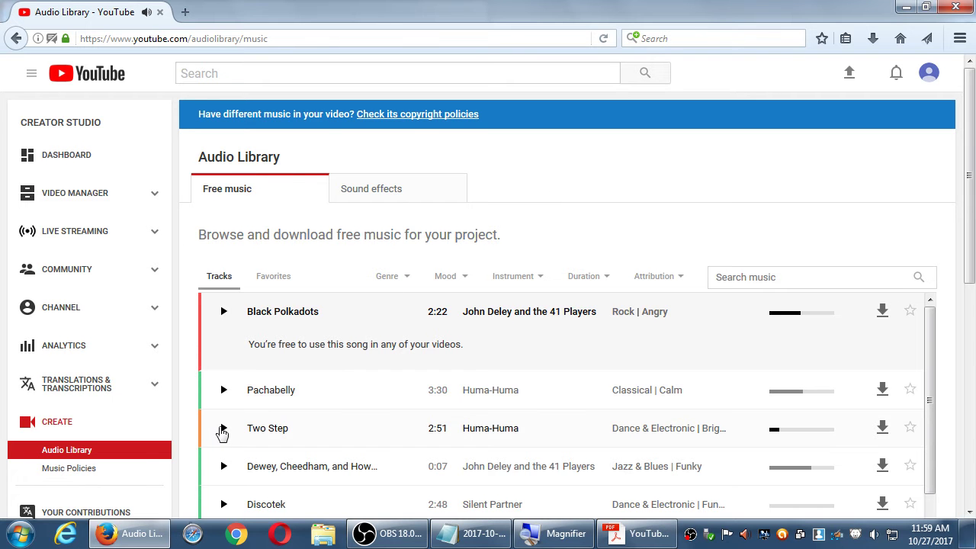
Preview the track Two Step and look through the list of free music tracks
left_click(222, 431)
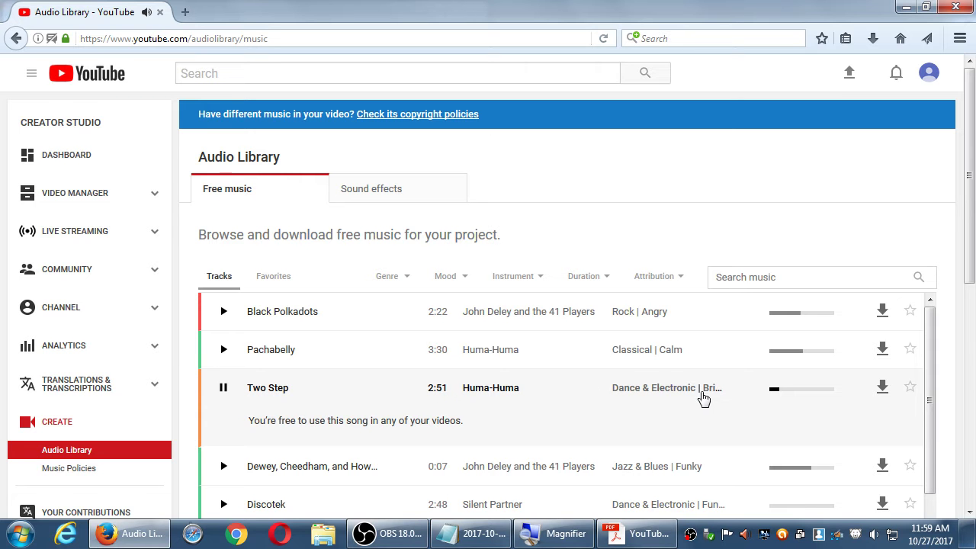
left_click(222, 389)
scroll(969, 225, "down", 5)
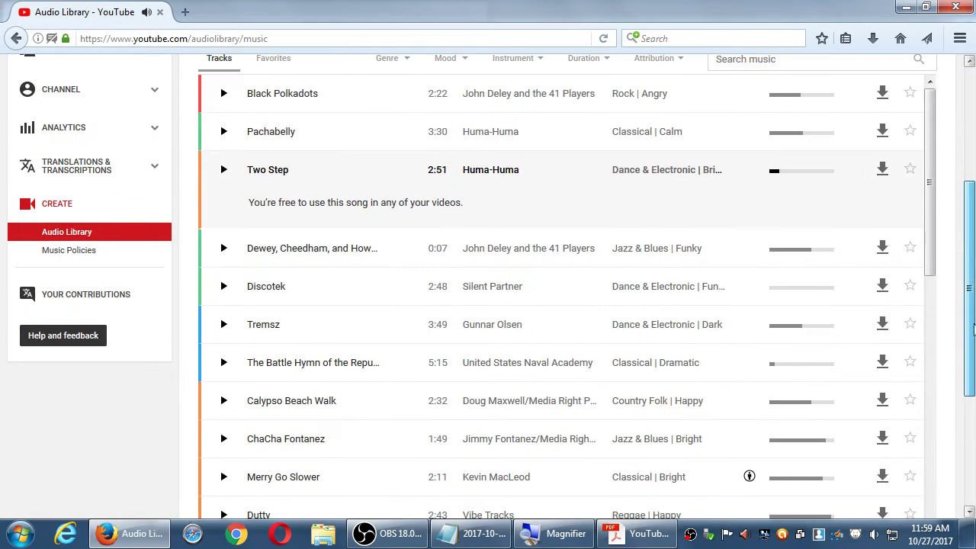
scroll(937, 343, "down", 5)
scroll(929, 482, "down", 3)
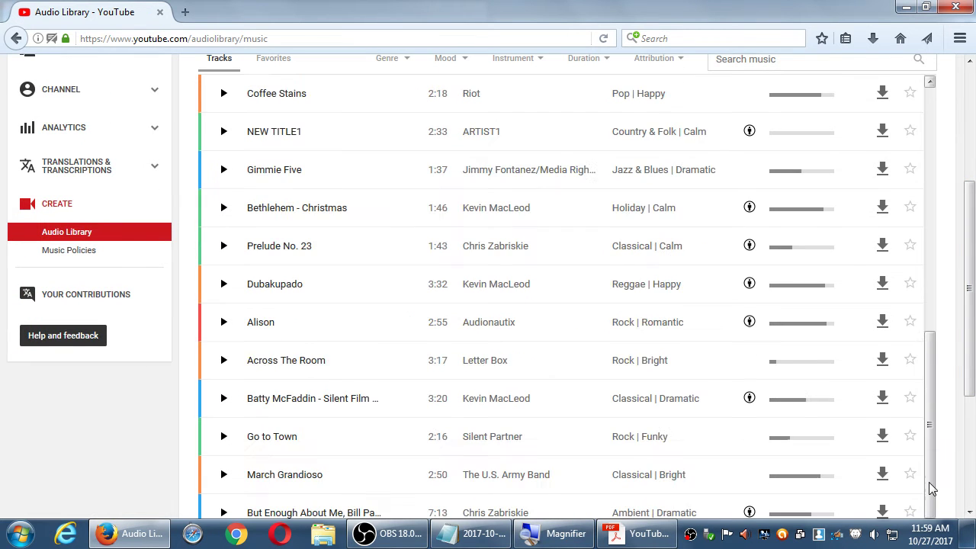
scroll(973, 456, "down", 3)
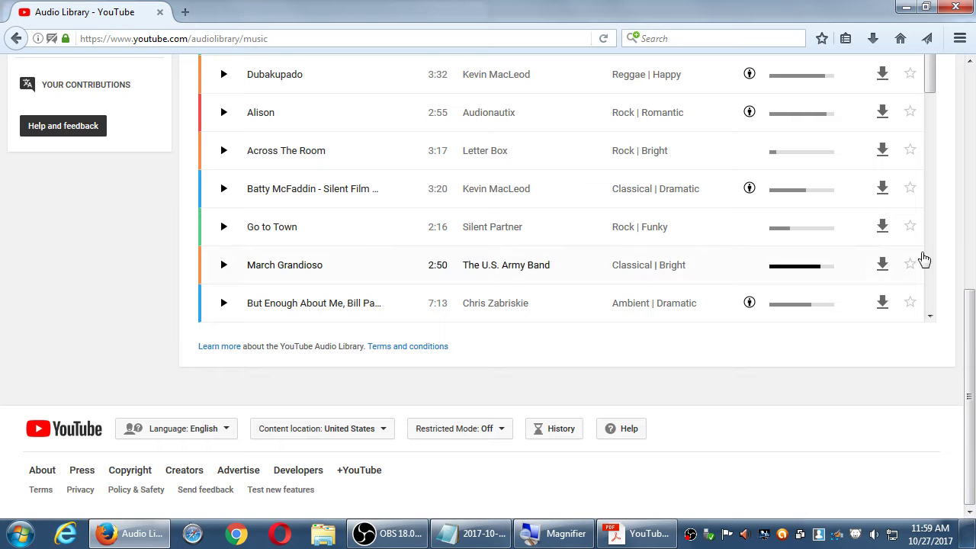
scroll(973, 93, "up", 10)
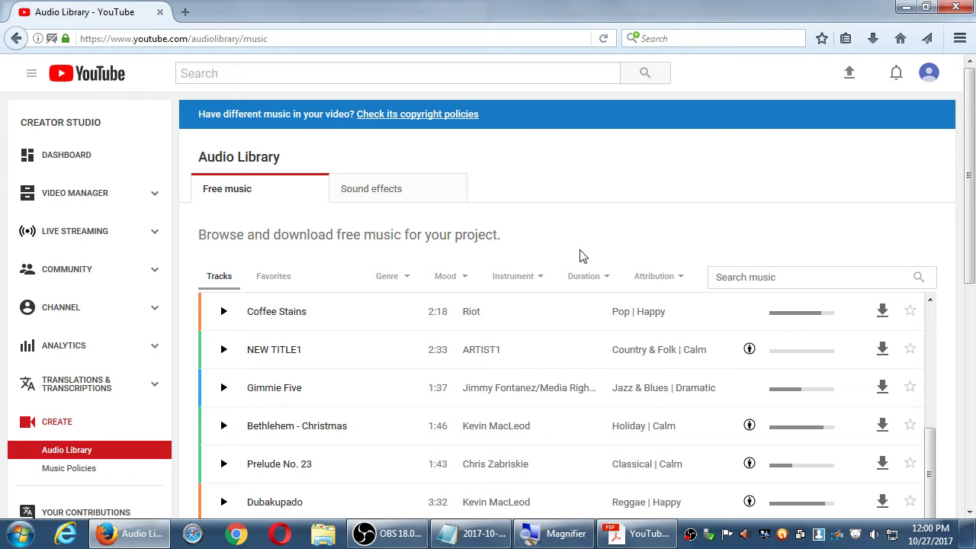
Filter the free music by the Calm mood and preview the tracks The Rain and Green Forest
left_click(461, 279)
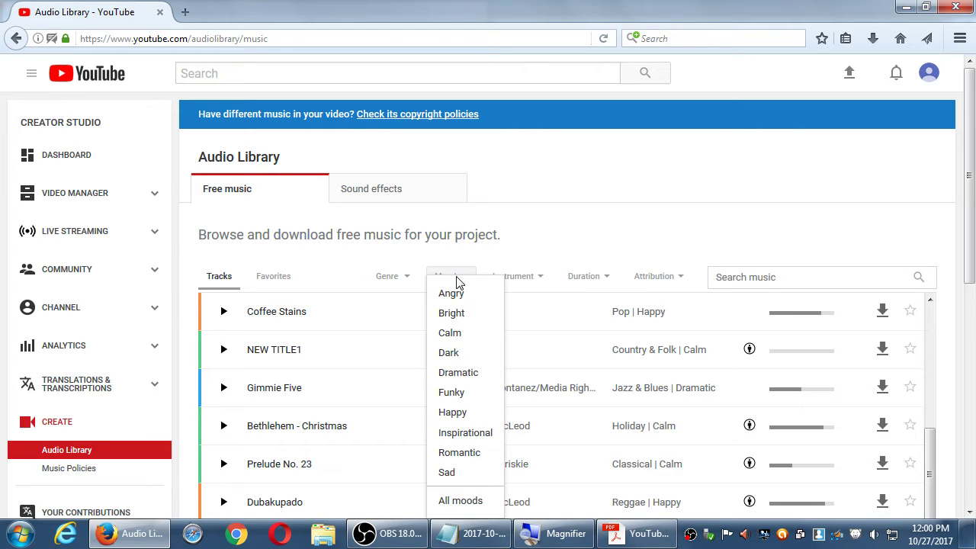
left_click(463, 335)
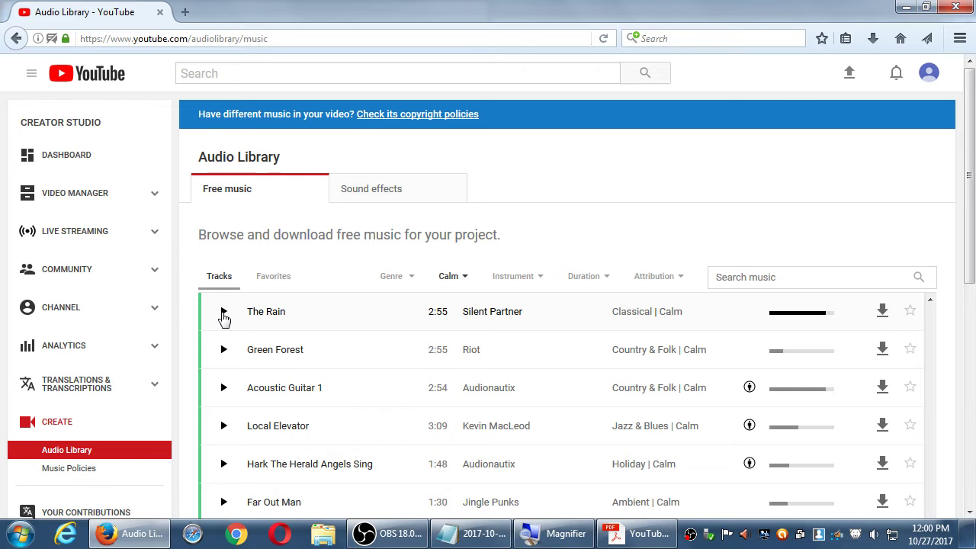
left_click(223, 315)
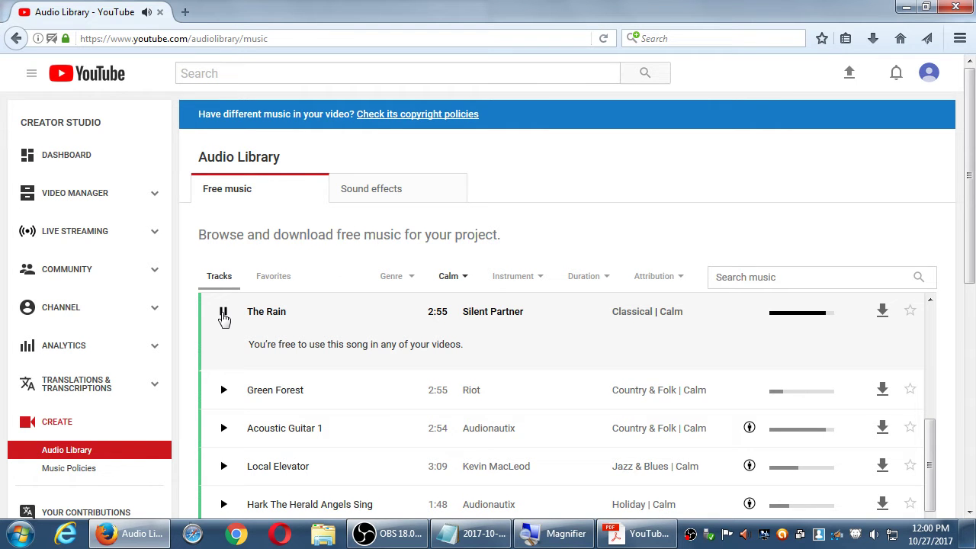
key("XF86AudioRaiseVolume")
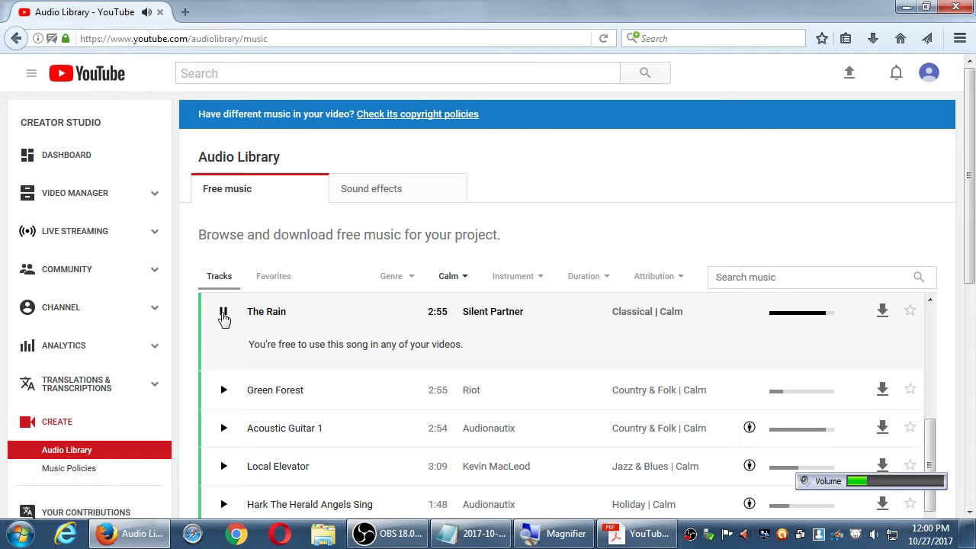
left_click(223, 391)
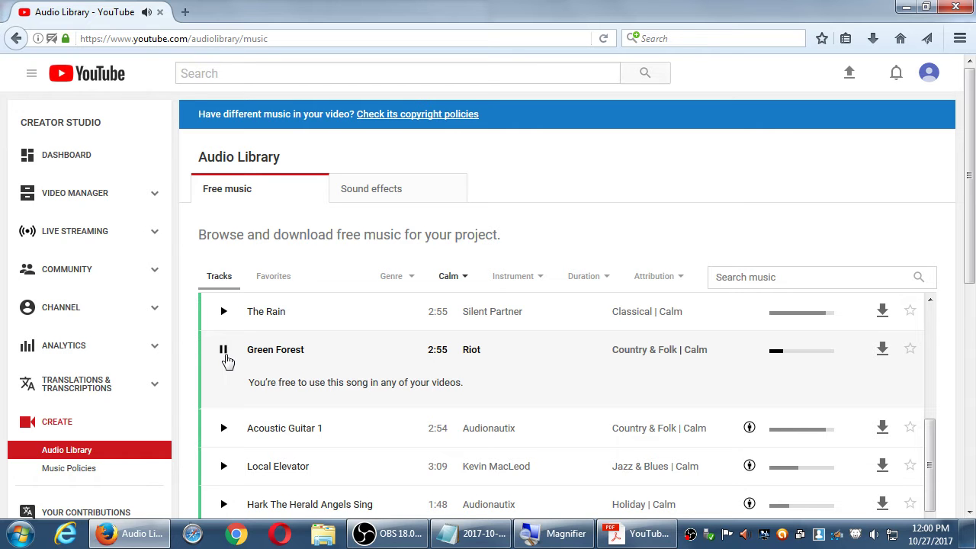
left_click(223, 351)
Narrow the calm free music to tracks with Drums and preview the track Scissor Vision, pausing it after a short listen
left_click(539, 277)
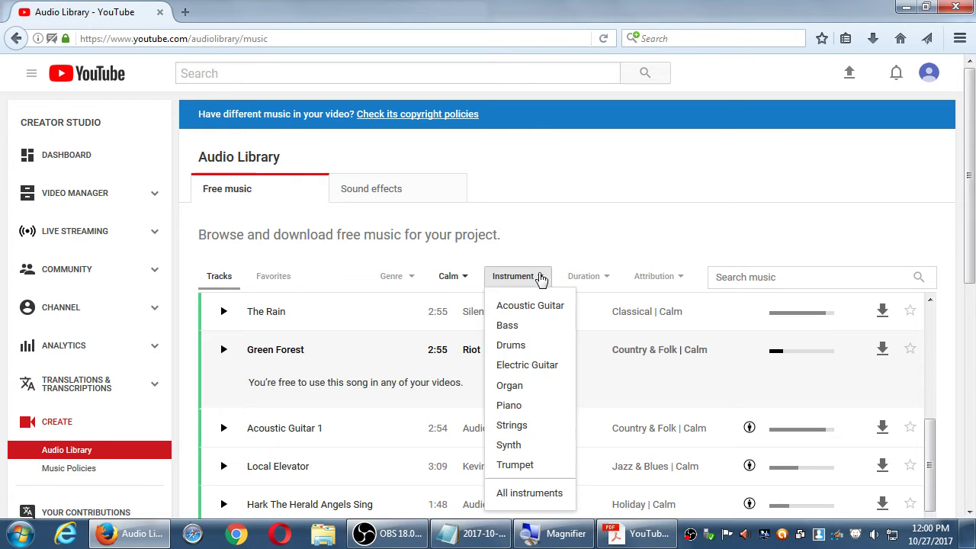
left_click(533, 346)
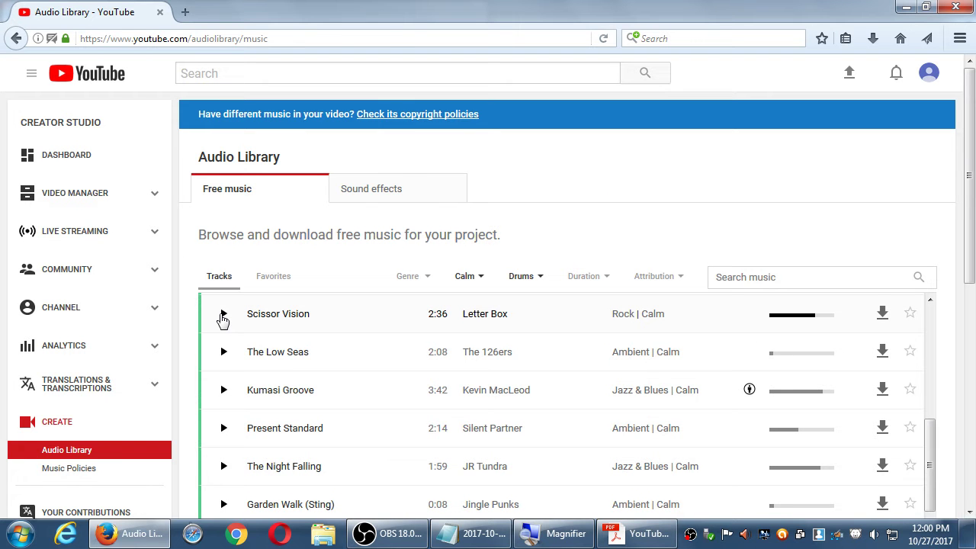
left_click(223, 315)
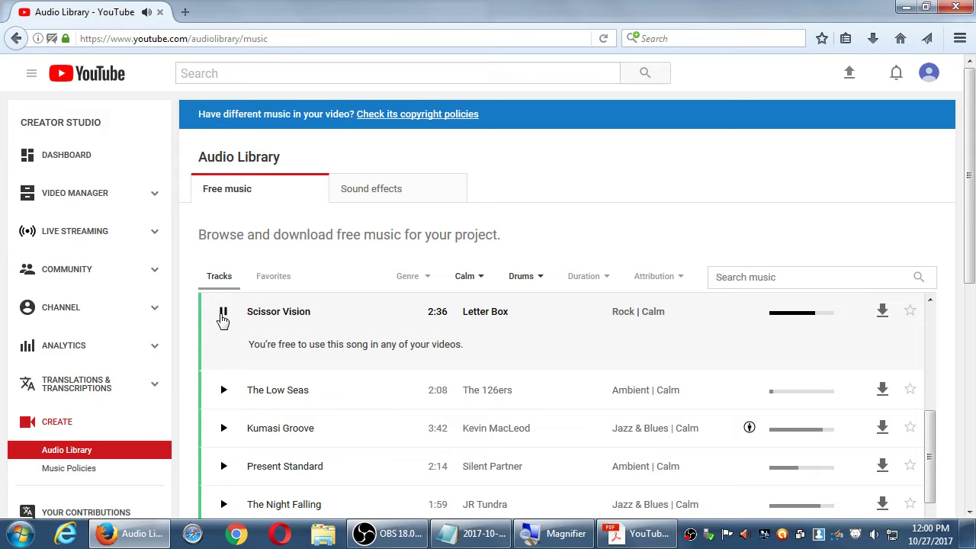
left_click(222, 315)
Preview the track Kumasi Groove, pause it, and examine the attribution text required in the video description by highlighting it
left_click_drag(971, 139, 957, 182)
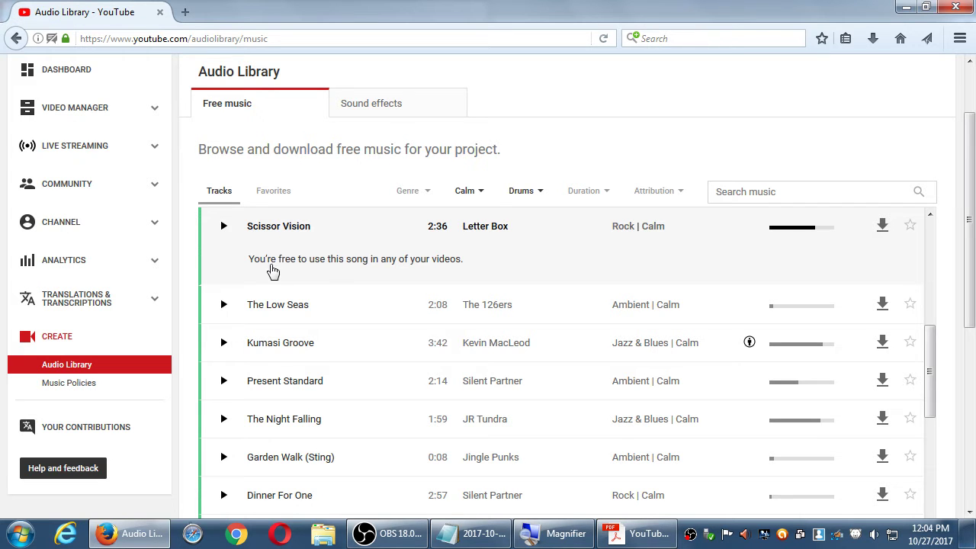
left_click(222, 344)
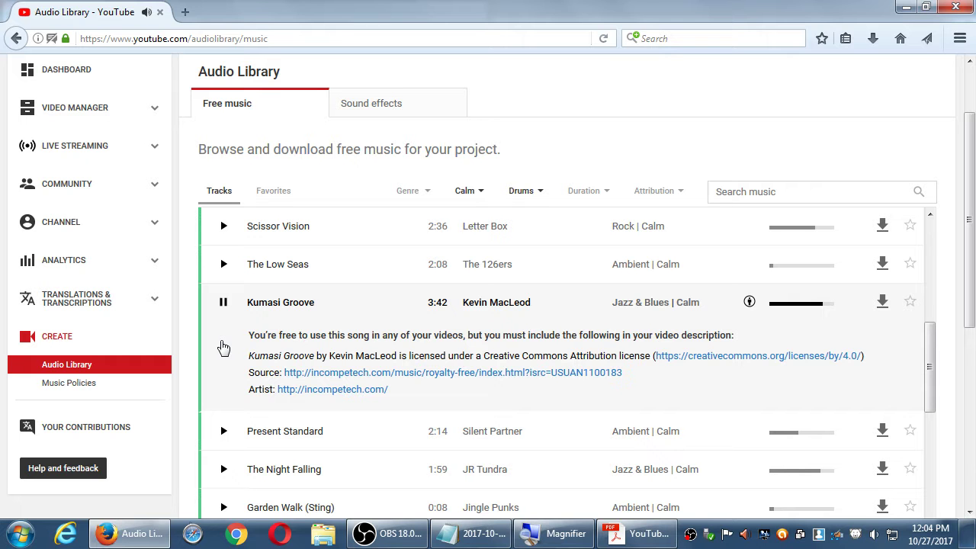
left_click(223, 302)
left_click_drag(398, 397, 246, 371)
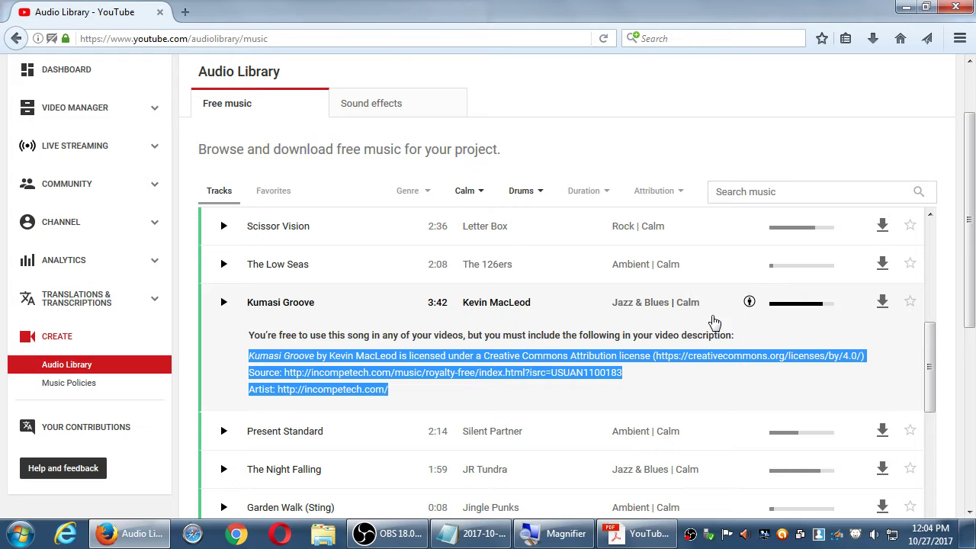
left_click(949, 359)
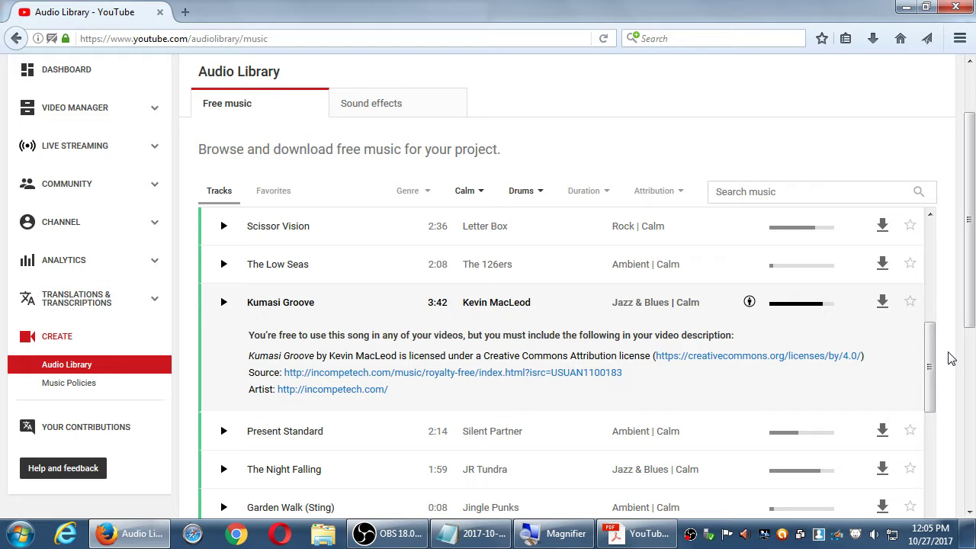
Filter the music to Attribution not required and preview the track You Like It while adjusting the system volume
left_click(668, 197)
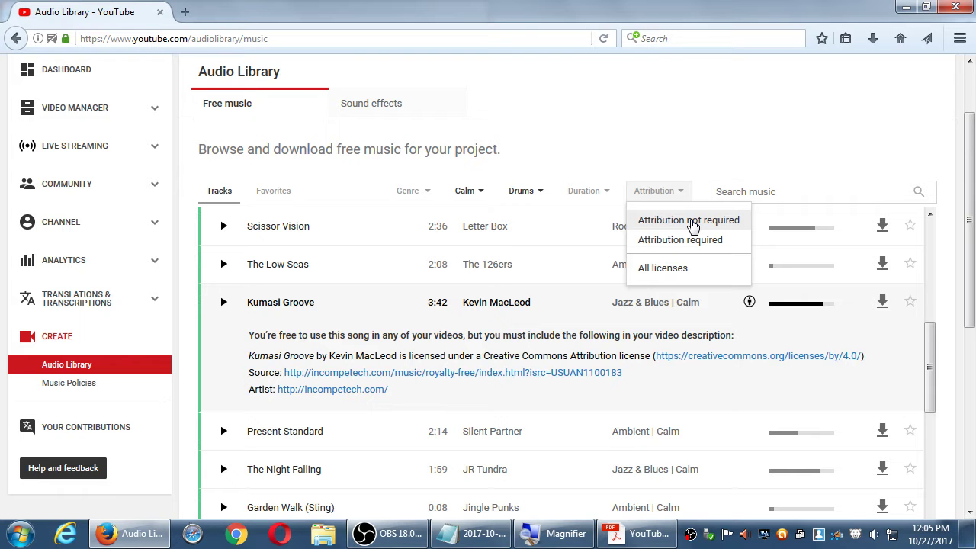
left_click(693, 222)
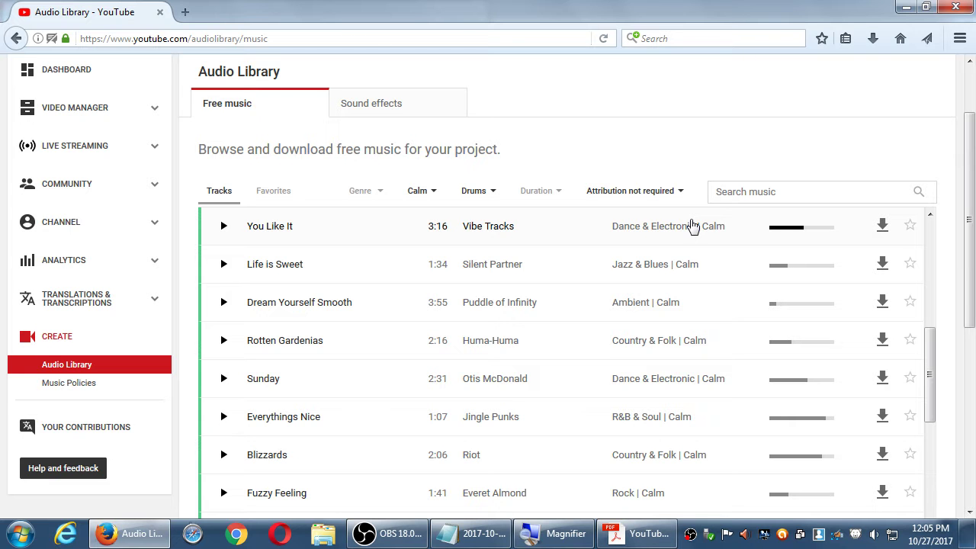
left_click(224, 229)
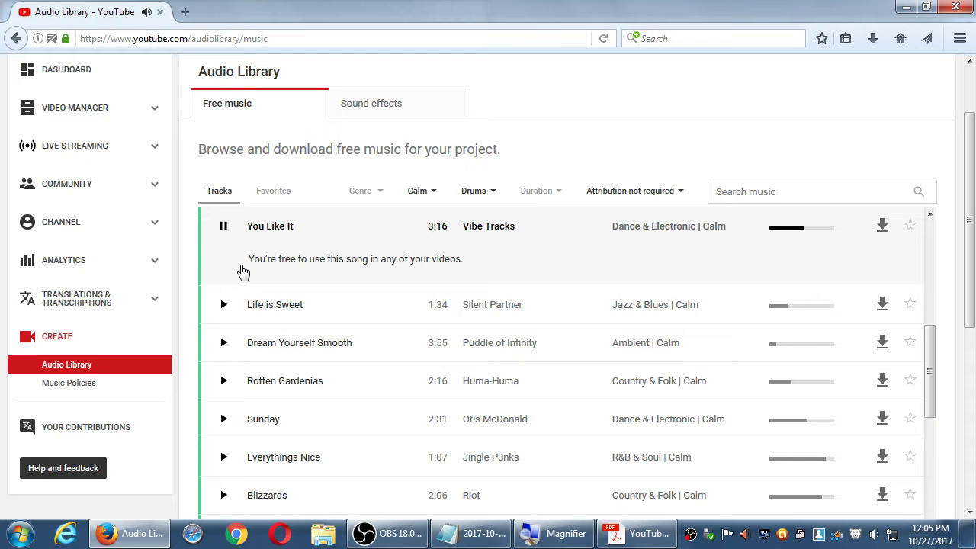
key("XF86AudioLowerVolume")
key("XF86AudioRaiseVolume")
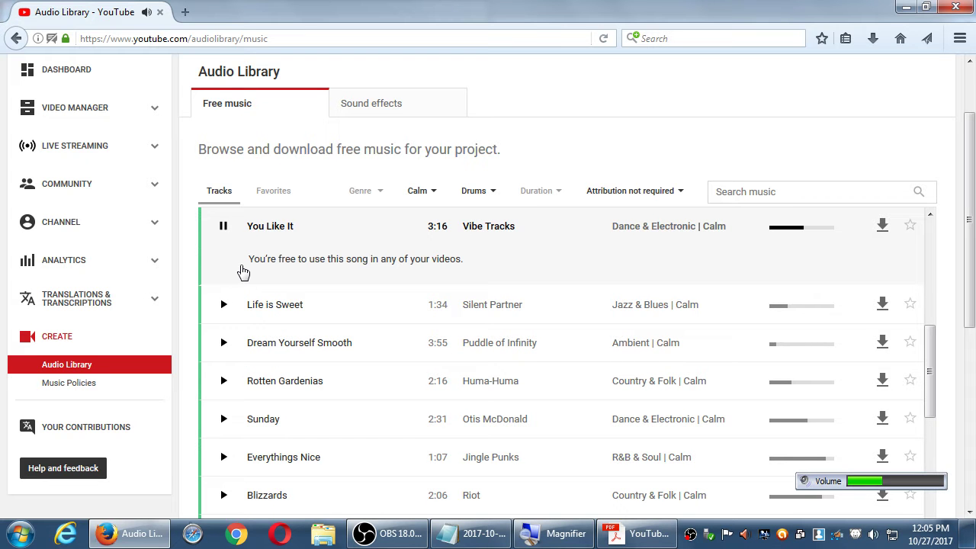
Preview the track Life is Sweet, lower the system volume while it plays, and pause it
left_click(223, 306)
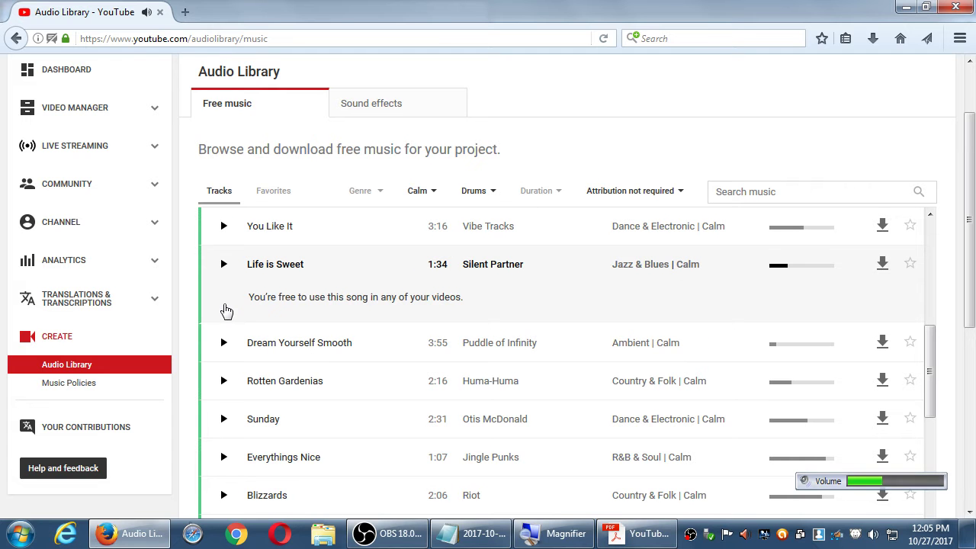
left_click(224, 266)
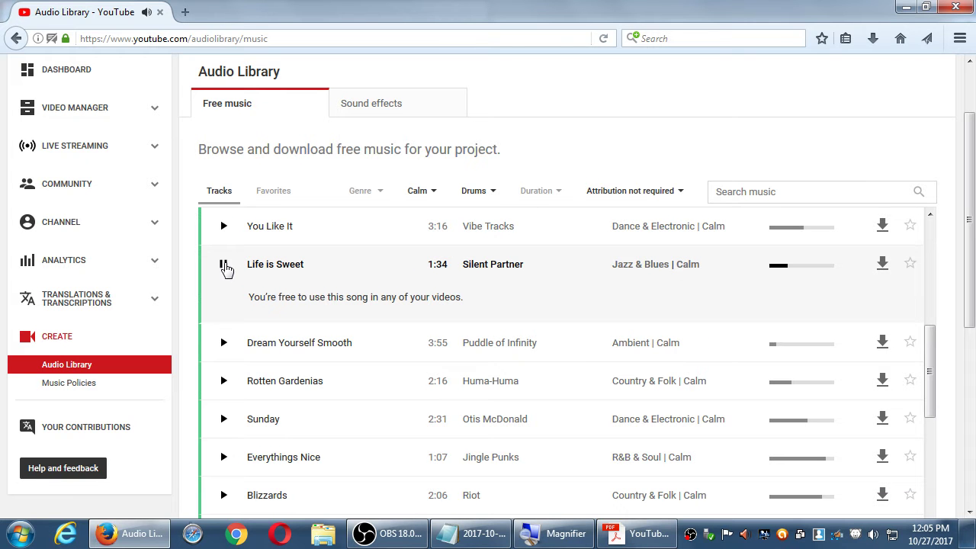
key("XF86AudioLowerVolume")
key("XF86AudioLowerVolume")
key("XF86AudioLowerVolume")
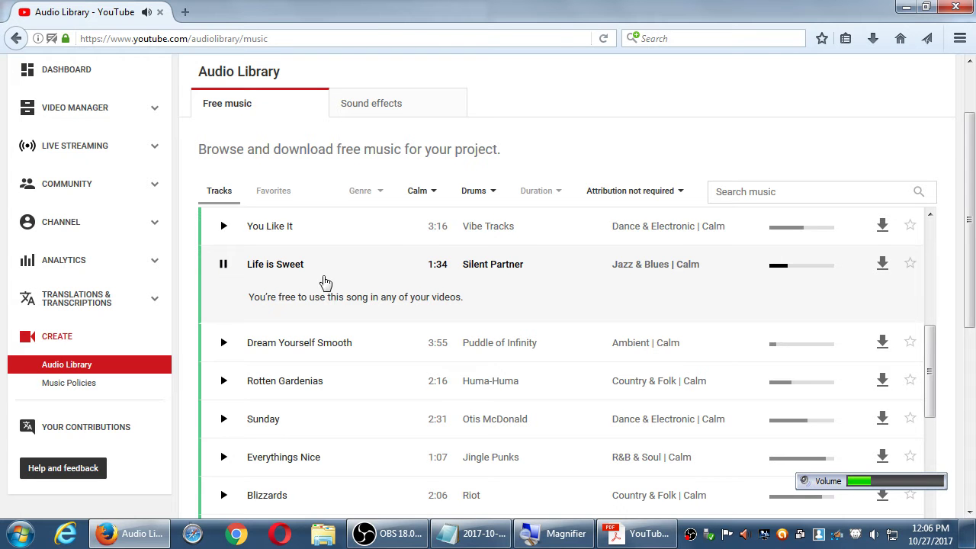
left_click(225, 267)
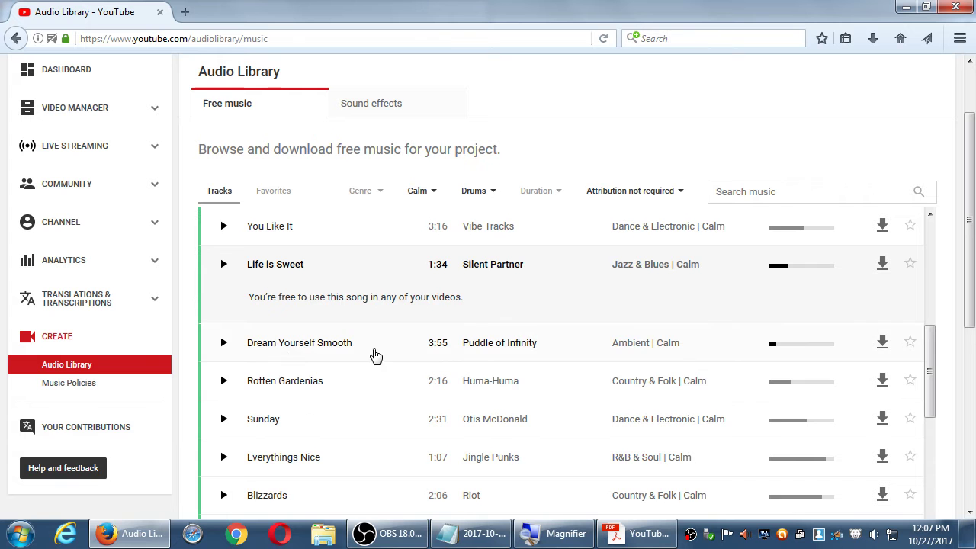
Preview the tracks Dream Yourself Smooth, Everythings Nice and Fuzzy Feeling, pausing the last one
left_click(223, 343)
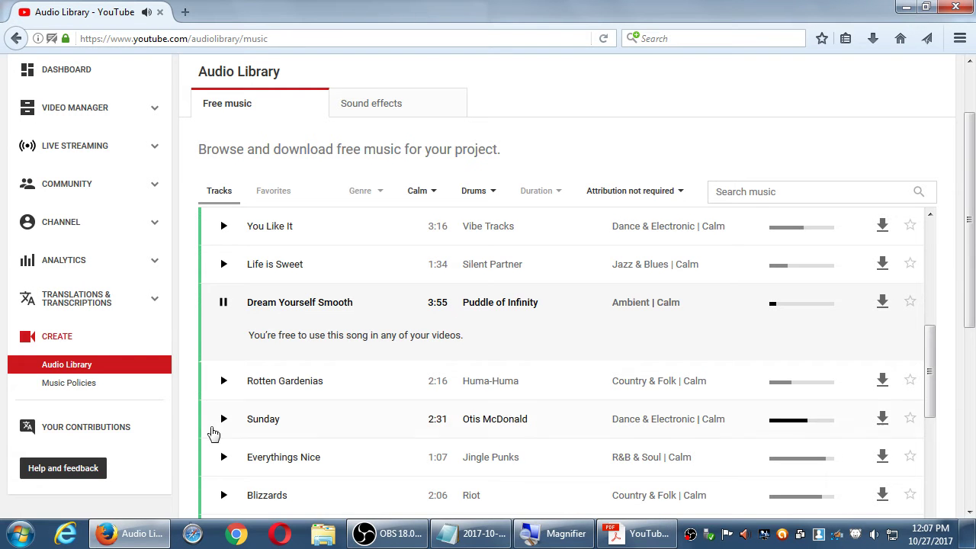
left_click(224, 460)
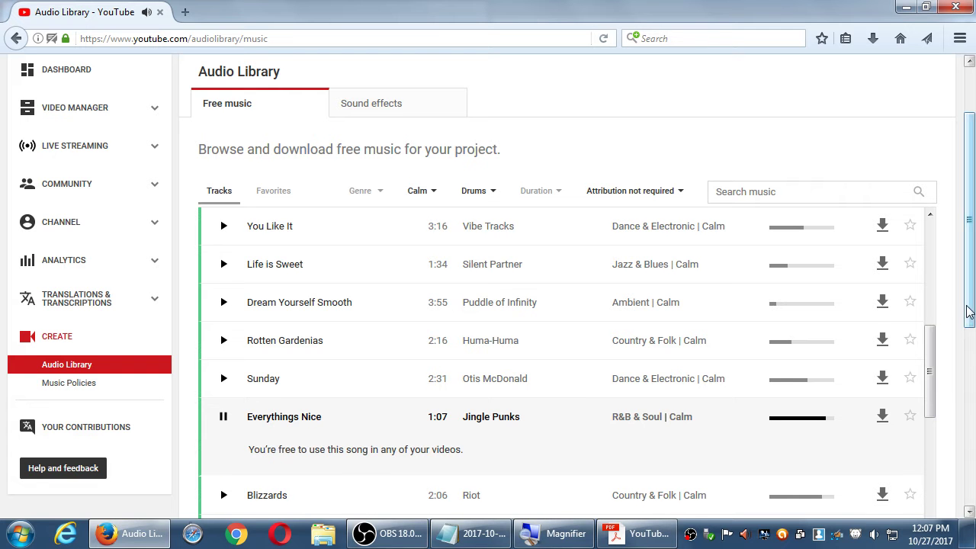
left_click_drag(965, 314, 968, 372)
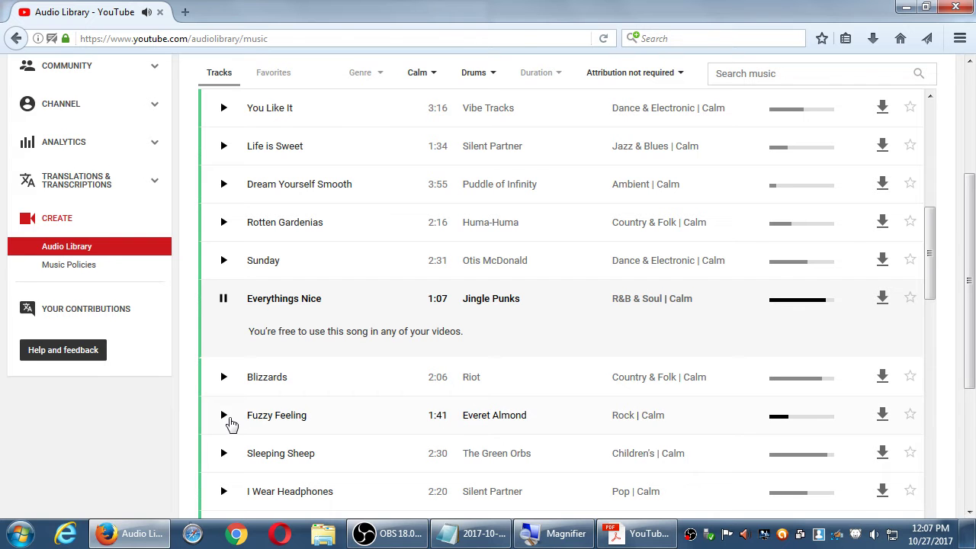
left_click(225, 417)
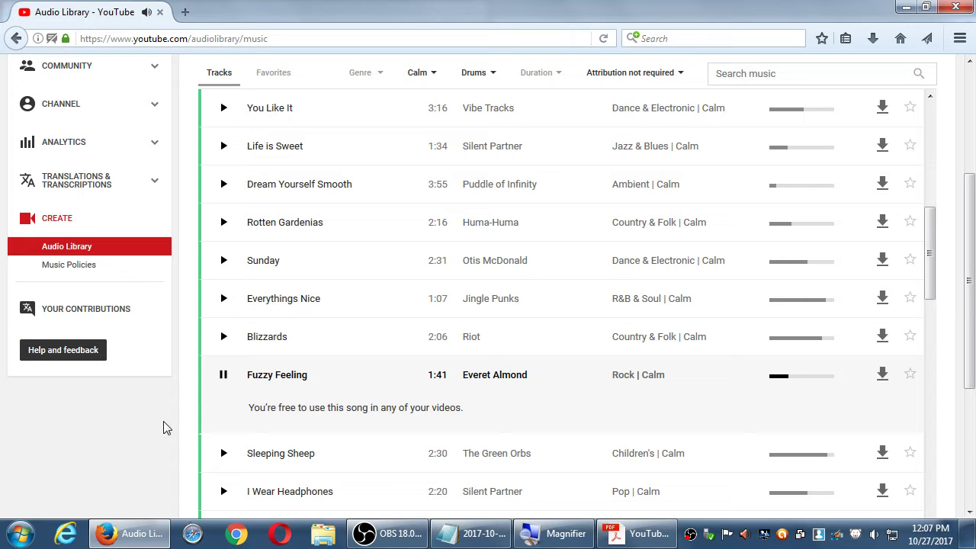
left_click(223, 376)
Preview the tracks Blizzards and I Wear Headphones, pausing each after a short listen
left_click(221, 338)
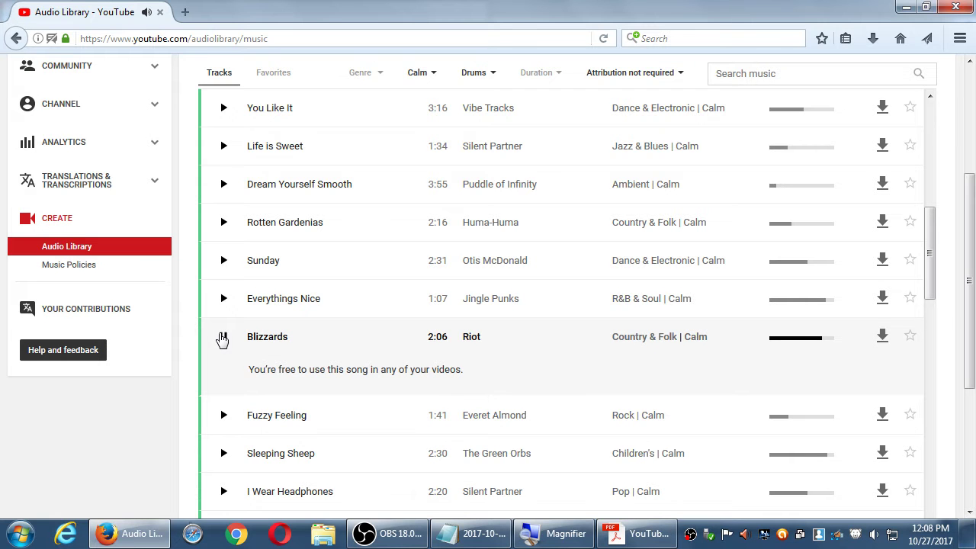
left_click(222, 340)
left_click(225, 492)
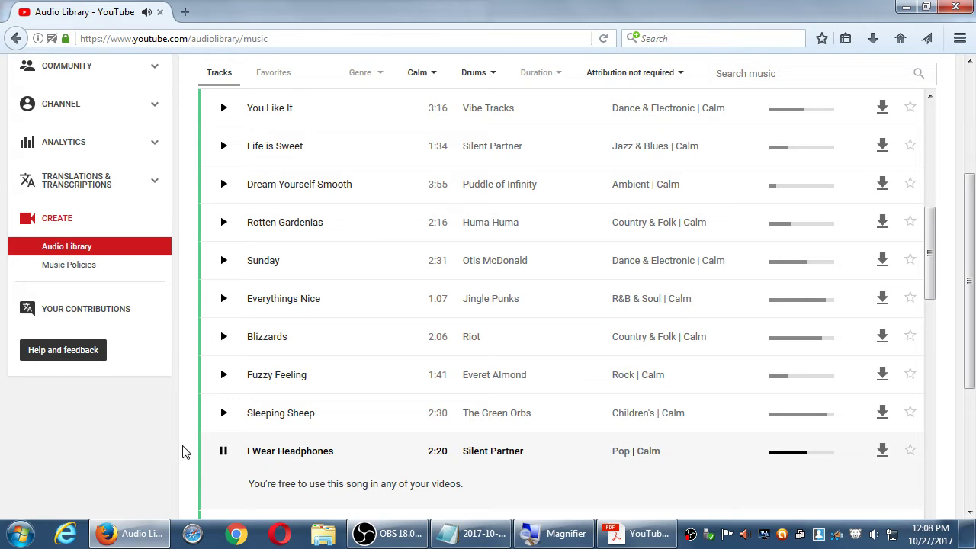
left_click(223, 450)
Open the Audio Library's sound effects and preview Plastic Object Dropping, Window Close Series and Lamp Switch Near
scroll(225, 453, "up", 5)
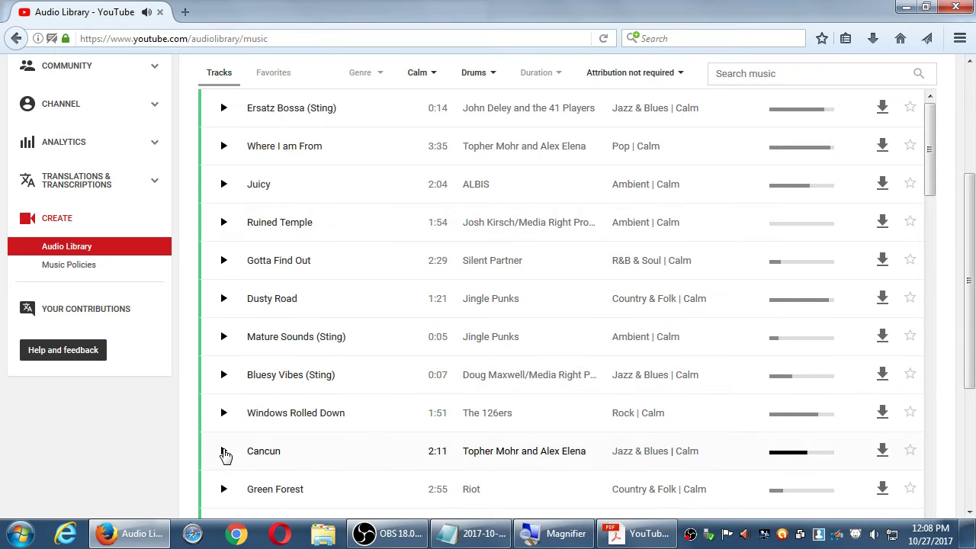
scroll(732, 466, "up", 3)
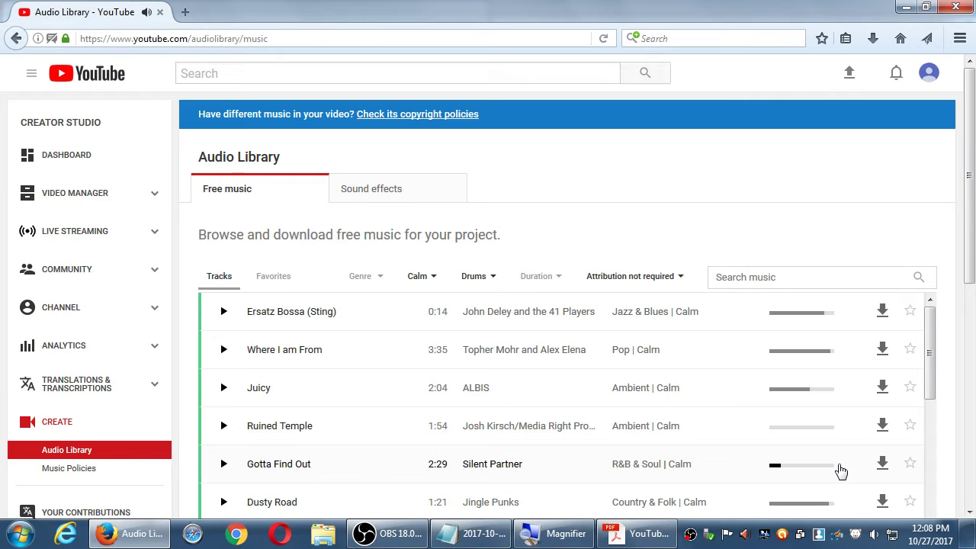
left_click(392, 197)
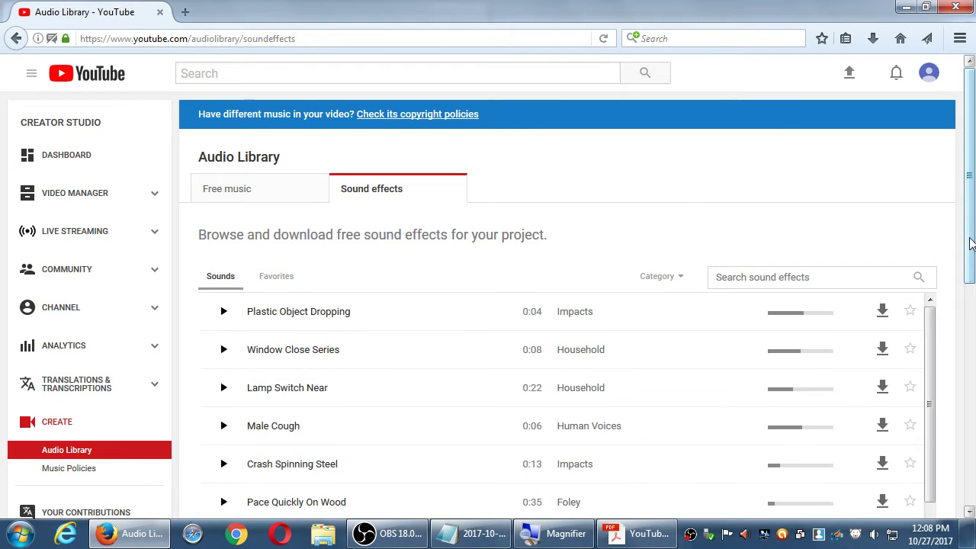
left_click_drag(970, 247, 769, 312)
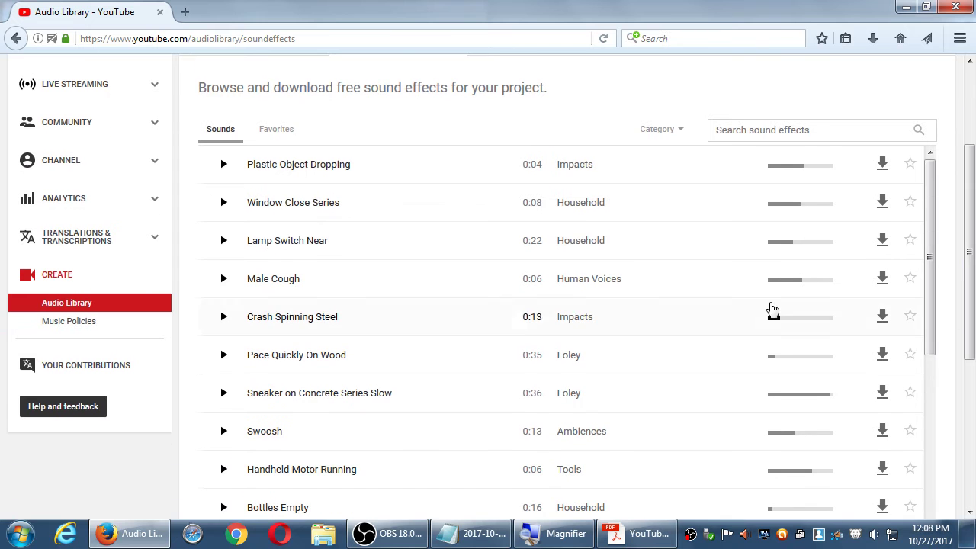
left_click(222, 167)
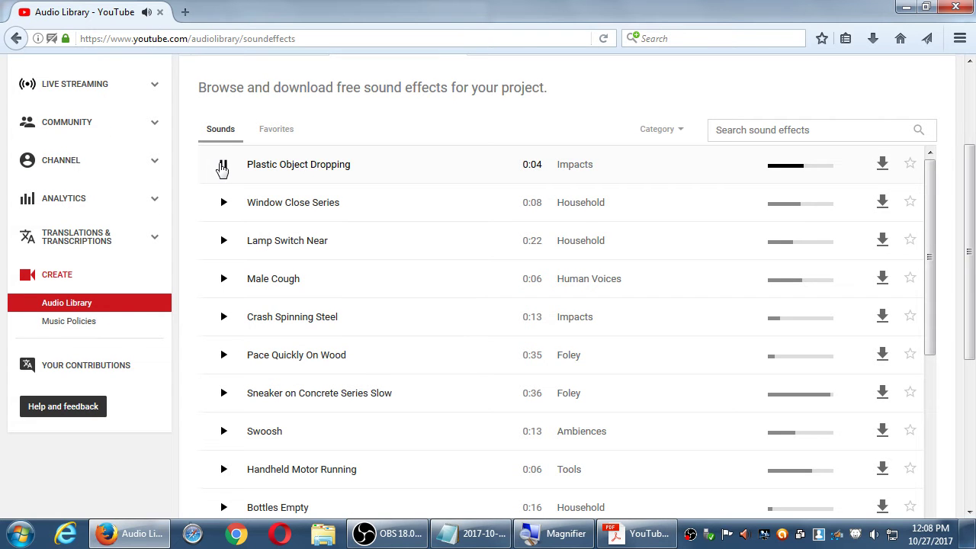
left_click(223, 205)
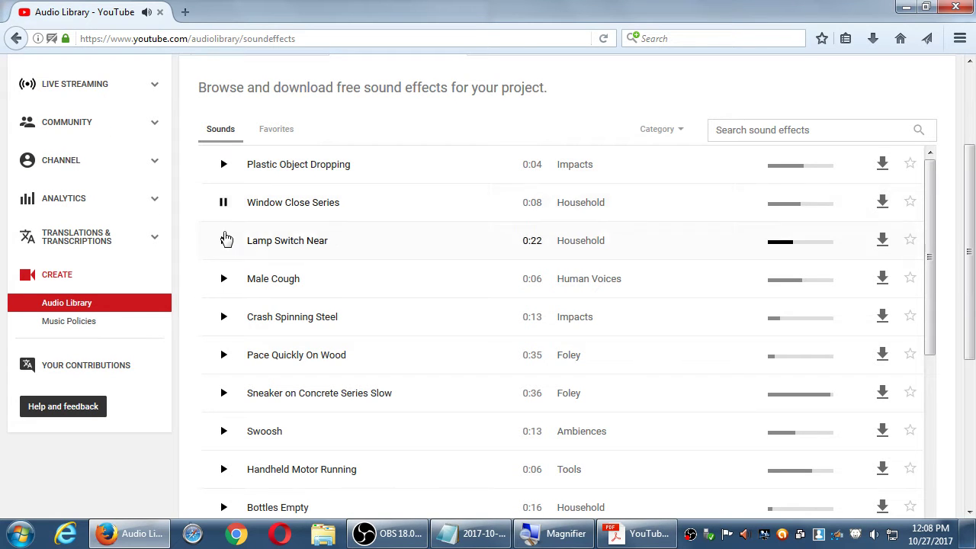
left_click(225, 241)
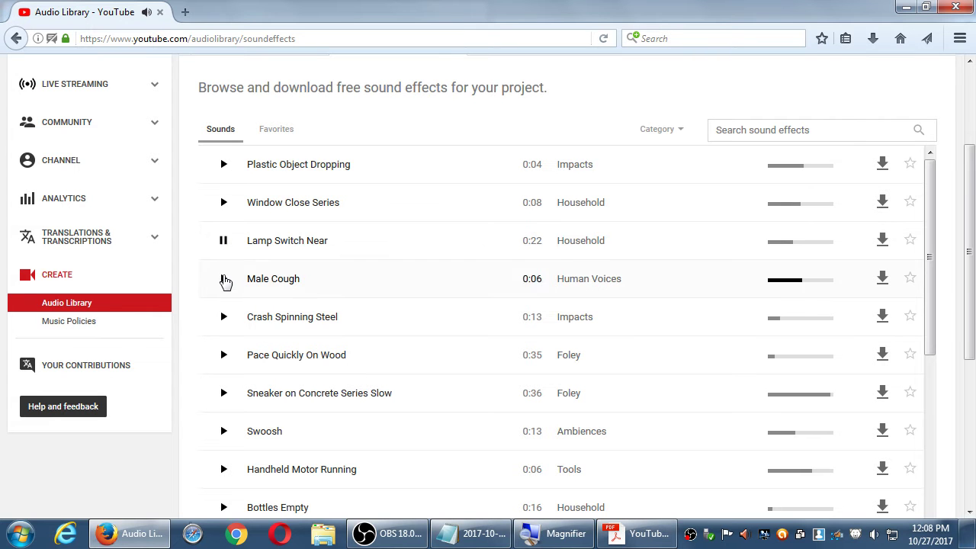
Preview the sound effects Male Cough, Crash Spinning Steel and Sneaker on Concrete Series Slow
left_click(224, 280)
left_click(222, 317)
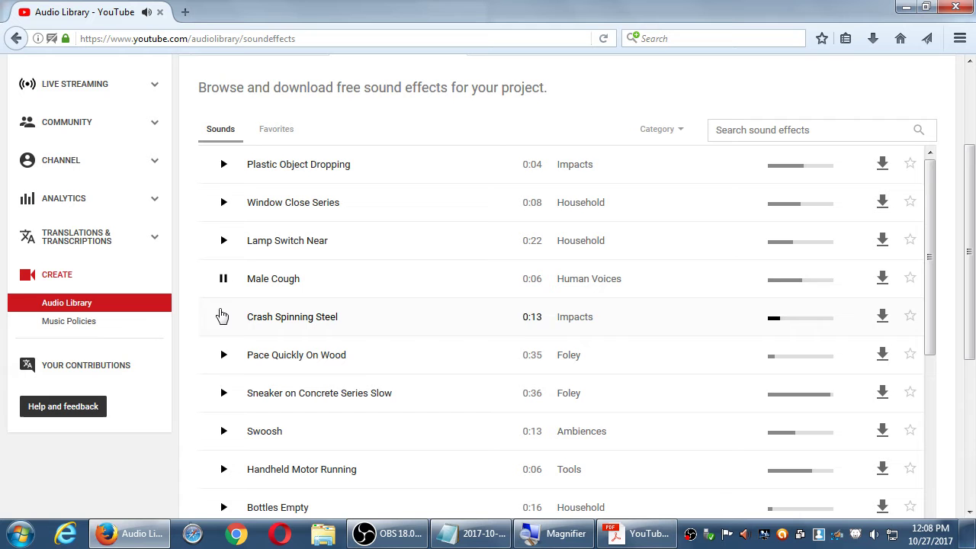
left_click(223, 395)
Look further through the sound effects, preview Beeps bowling computer and Clown Slide Sound Effects, pause playback, and return to the start of the list
scroll(875, 363, "down", 5)
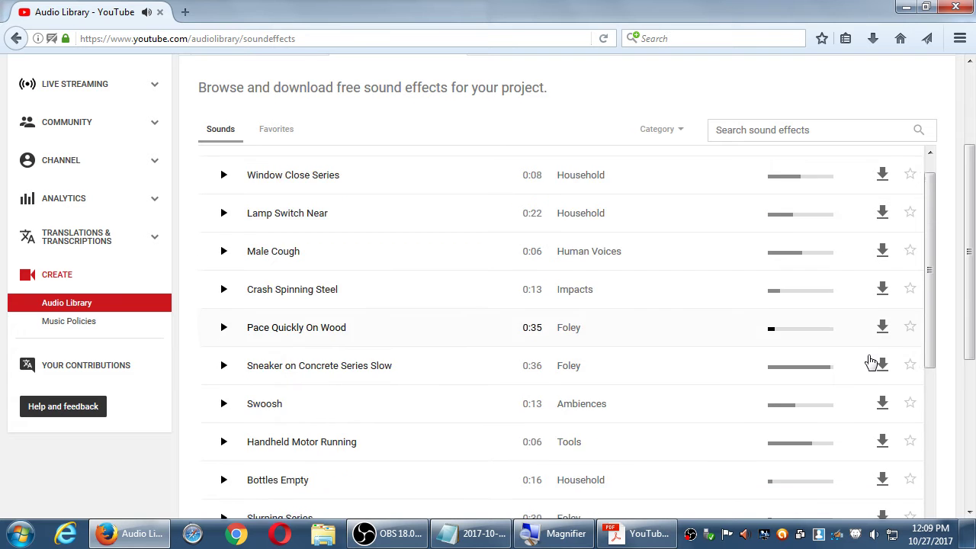
scroll(872, 362, "down", 3)
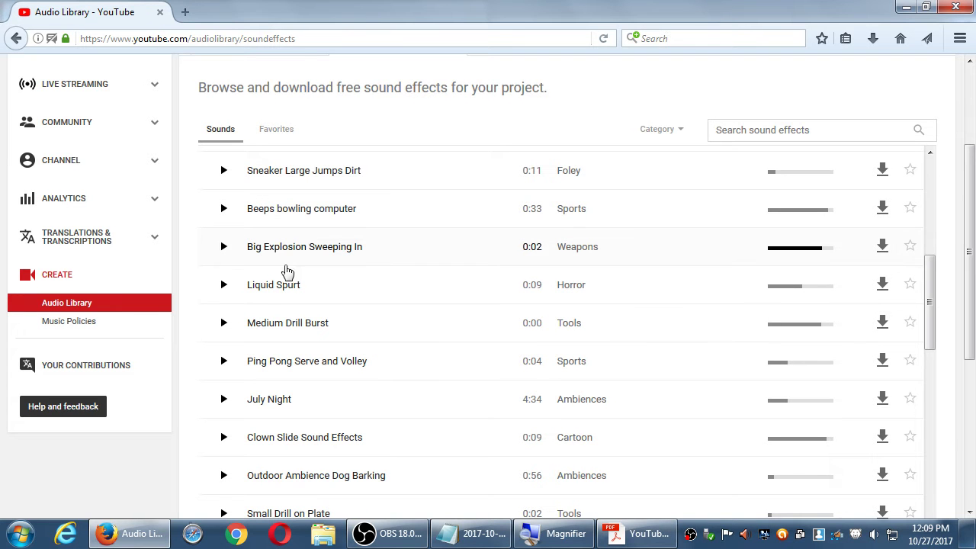
left_click(221, 210)
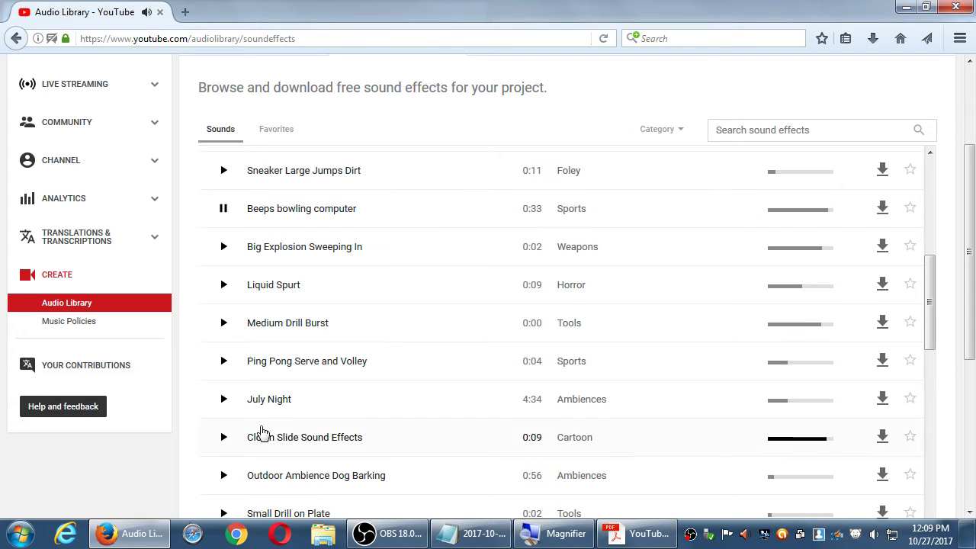
left_click(228, 441)
scroll(273, 426, "down", 3)
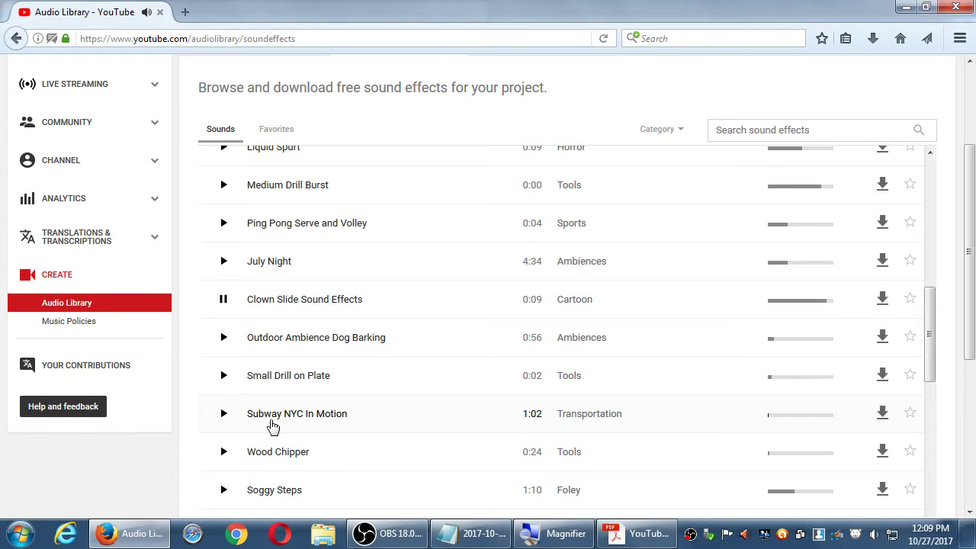
left_click(224, 300)
scroll(328, 345, "up", 1)
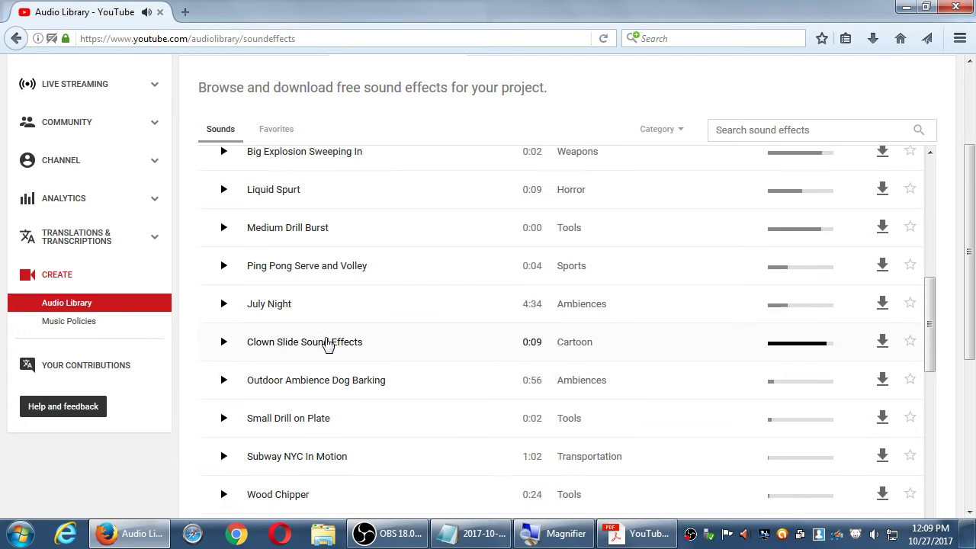
scroll(328, 345, "up", 10)
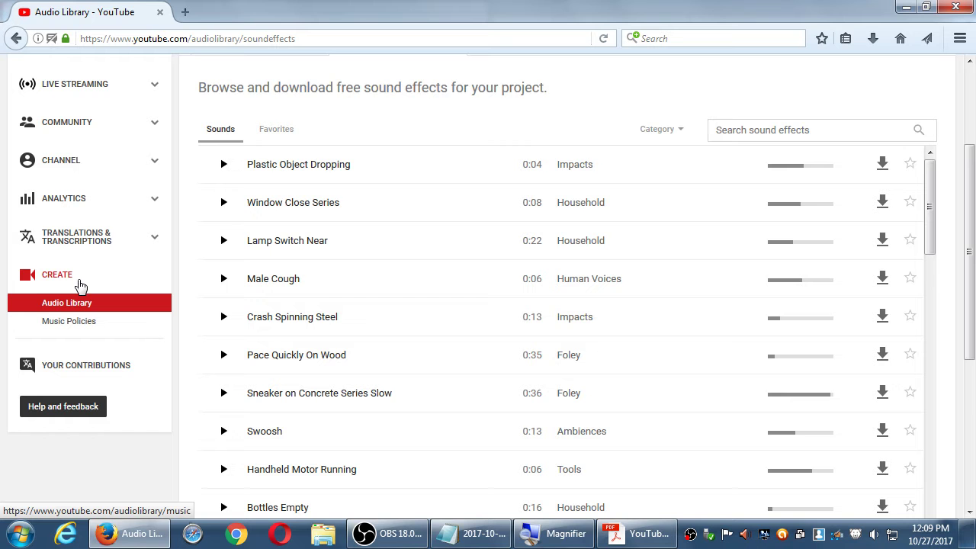
Return to the Audio Library's free music, and open the Analytics overview to review the available watch time and interaction reports
scroll(318, 224, "up", 3)
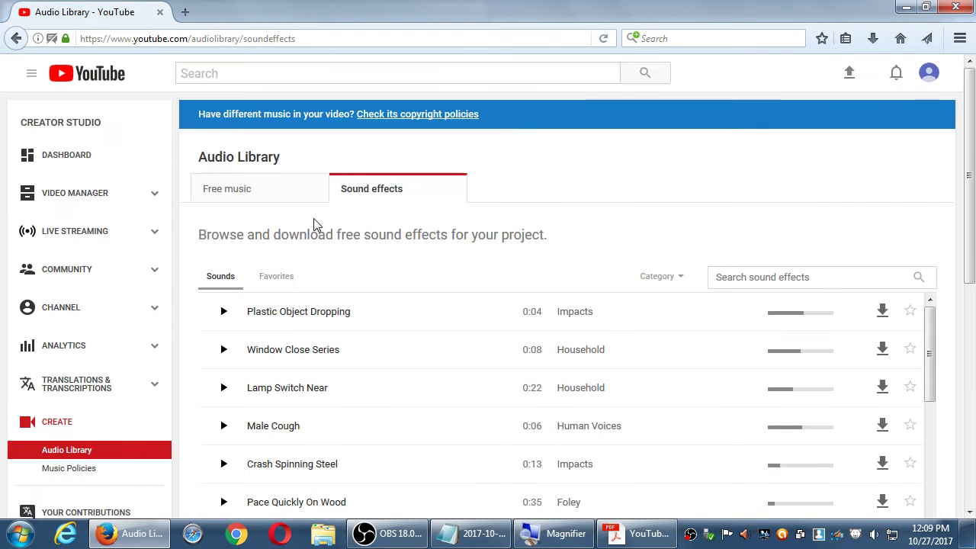
left_click(243, 198)
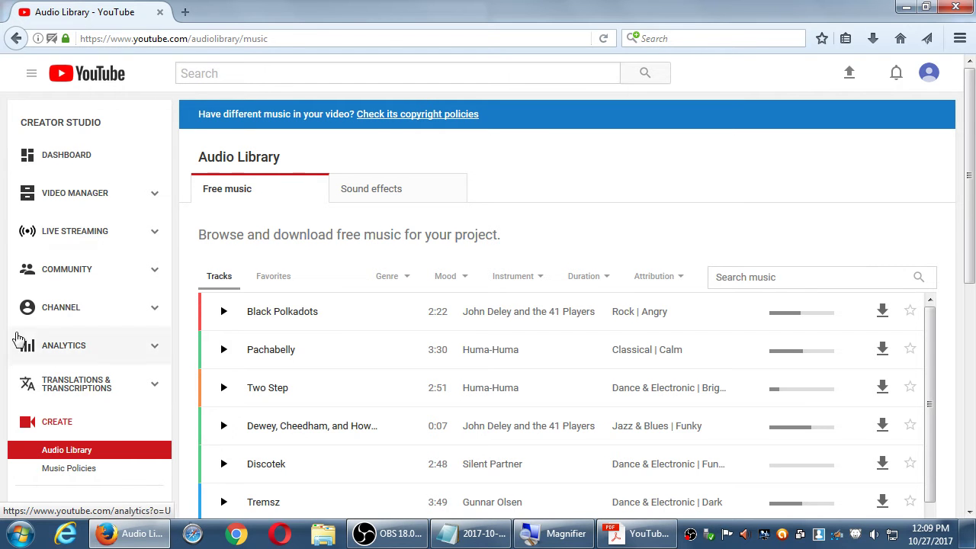
left_click(57, 352)
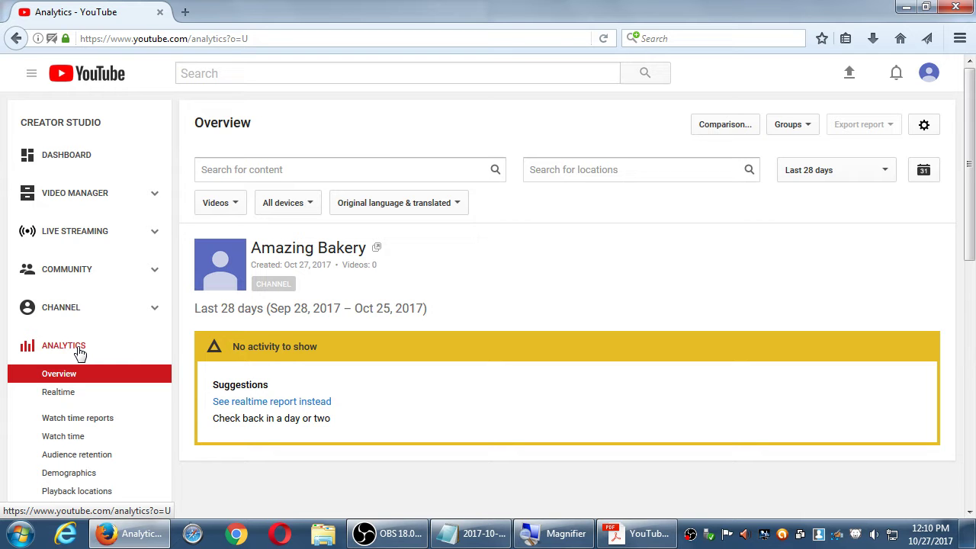
scroll(80, 354, "down", 3)
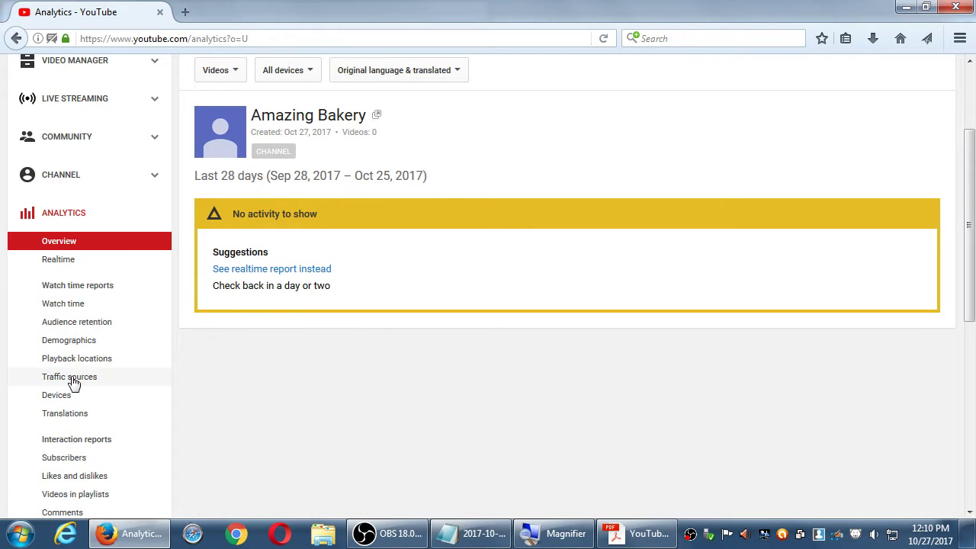
scroll(71, 381, "down", 2)
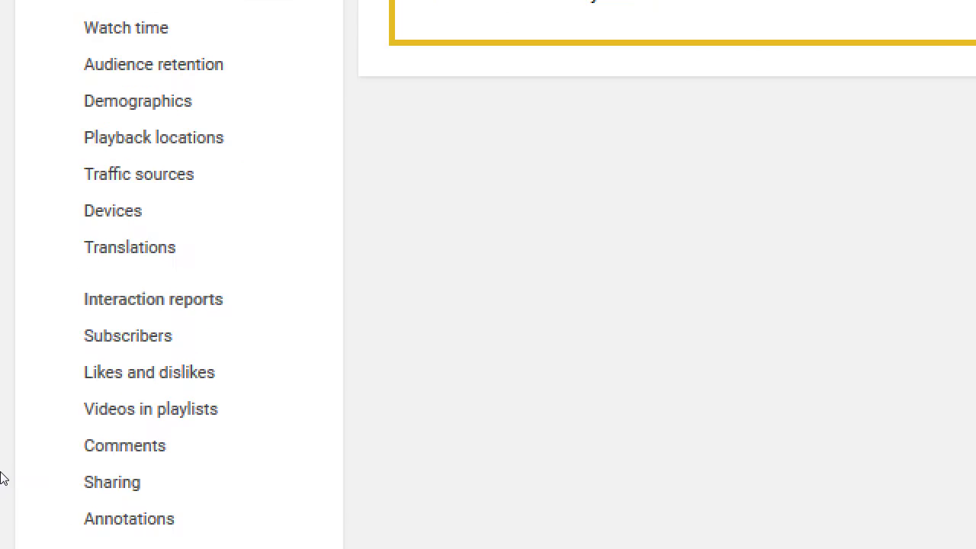
scroll(20, 453, "down", 3)
scroll(42, 458, "up", 5)
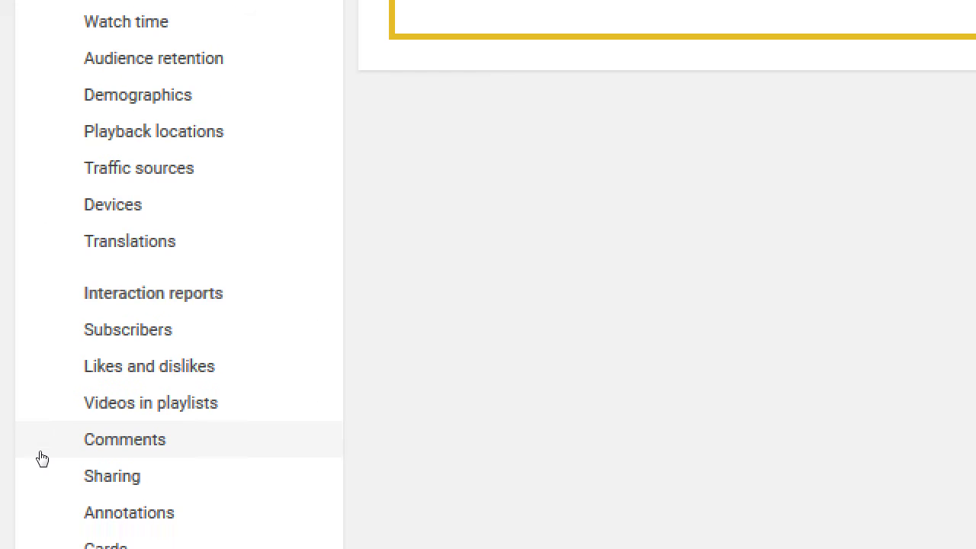
scroll(50, 306, "up", 2)
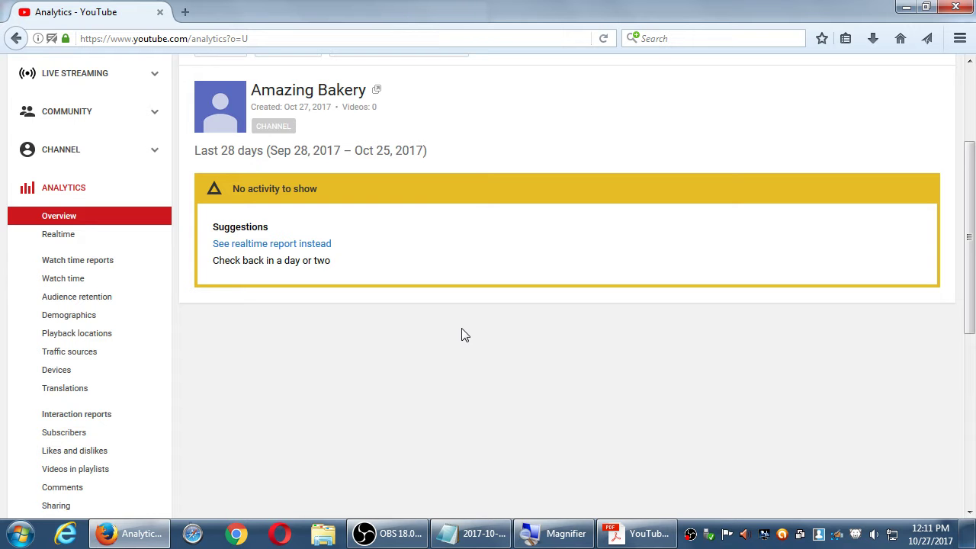
scroll(98, 242, "up", 3)
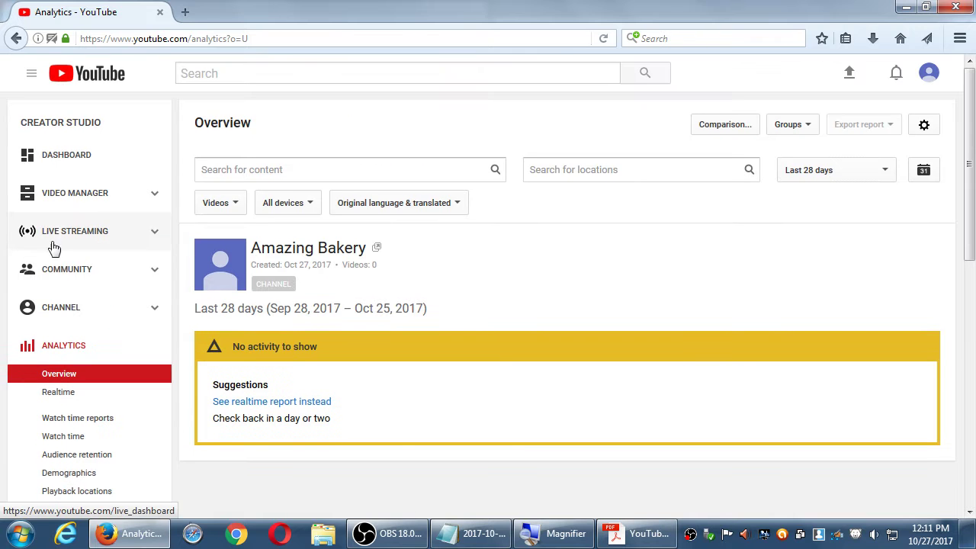
Open the channel's Status and Features page and review copyright status, community guidelines status and every feature's eligibility through Sponsorships
left_click(67, 308)
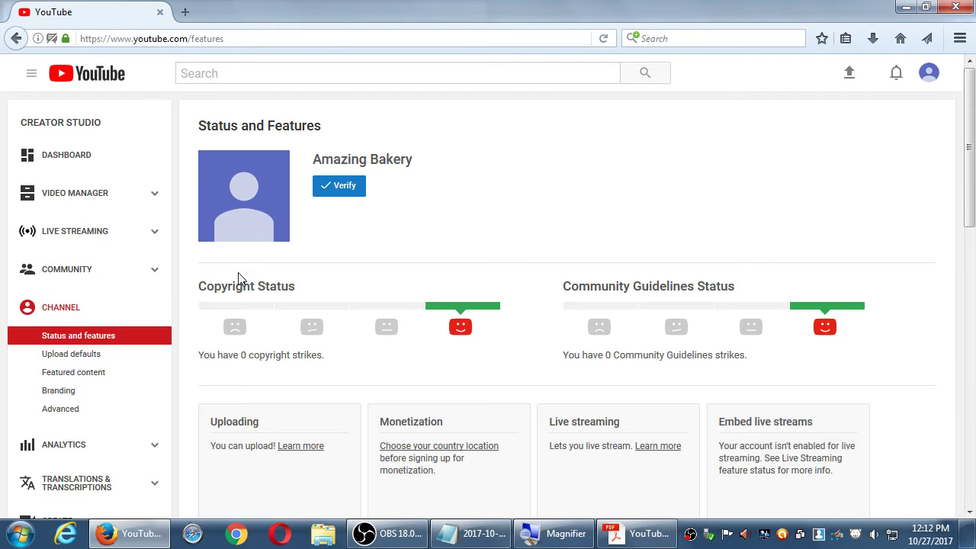
scroll(239, 252, "down", 2)
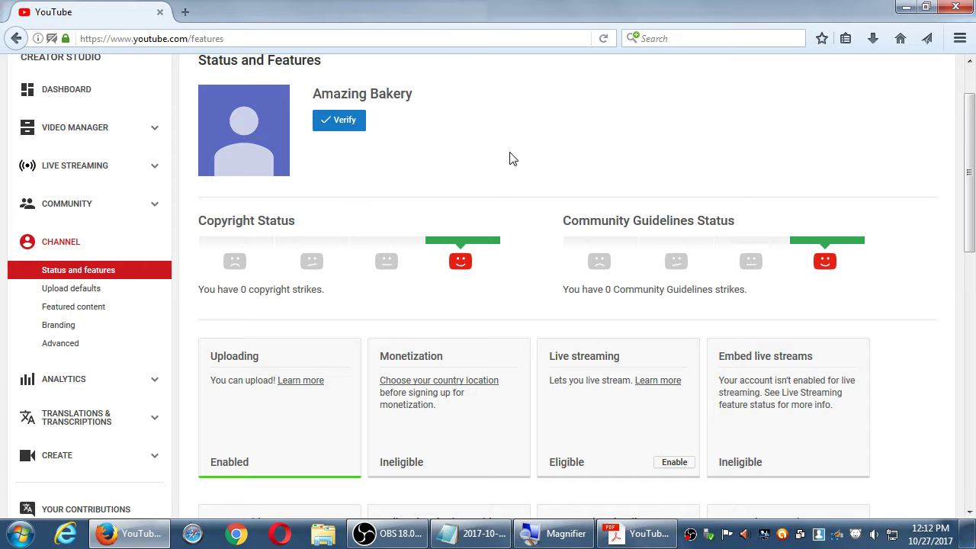
scroll(512, 158, "down", 2)
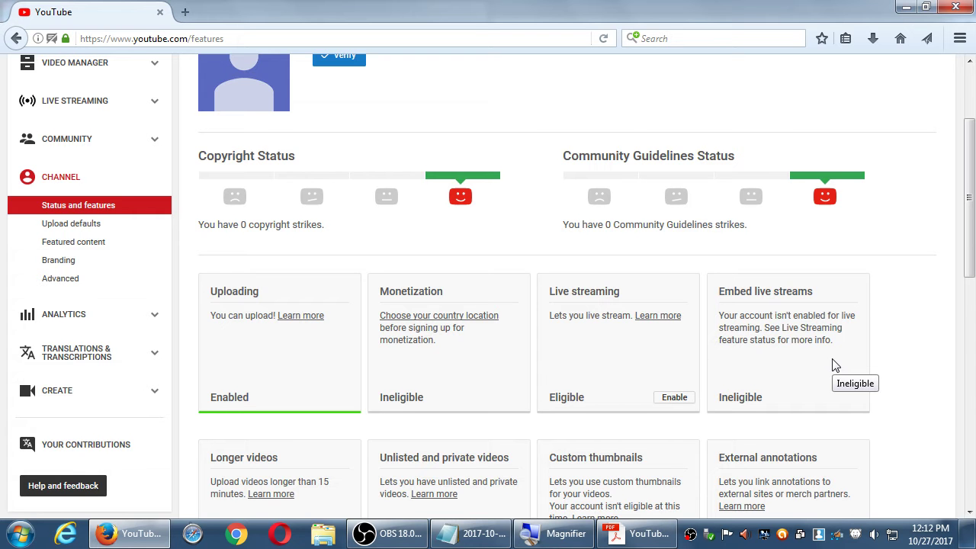
scroll(763, 370, "down", 5)
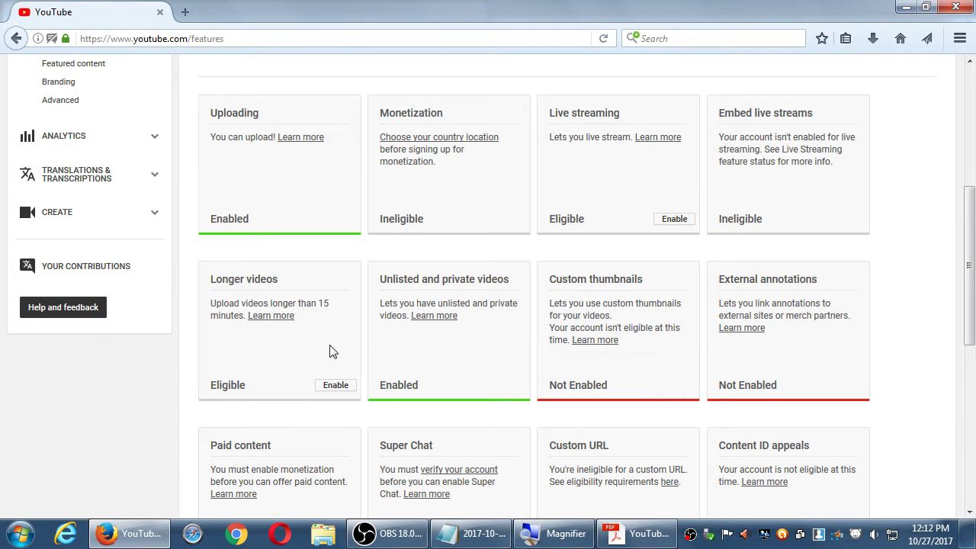
scroll(331, 349, "down", 5)
scroll(584, 398, "up", 3)
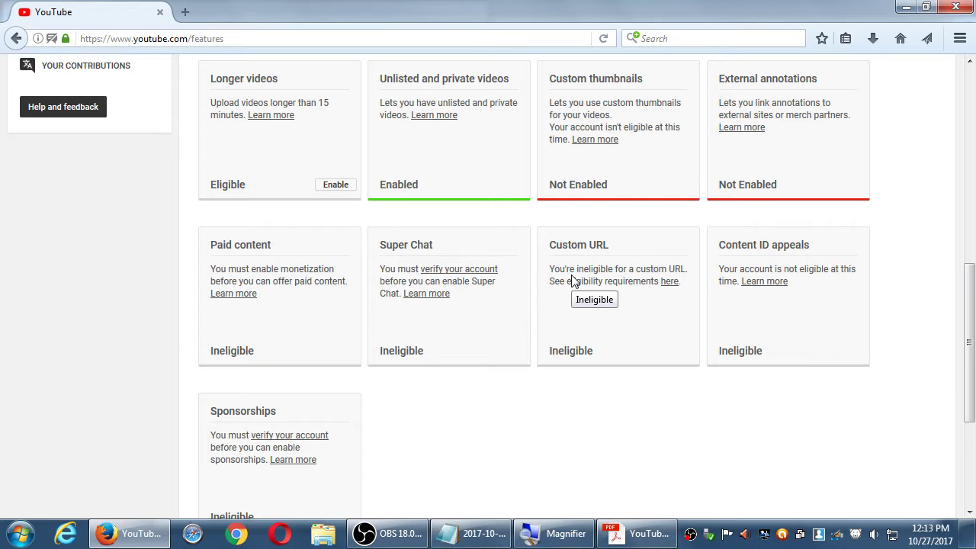
scroll(159, 348, "down", 1)
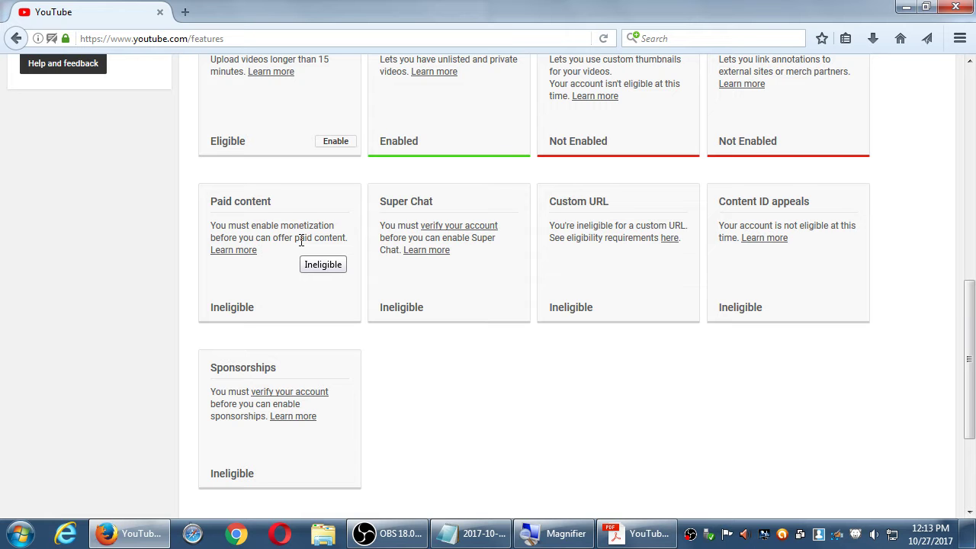
scroll(301, 240, "up", 6)
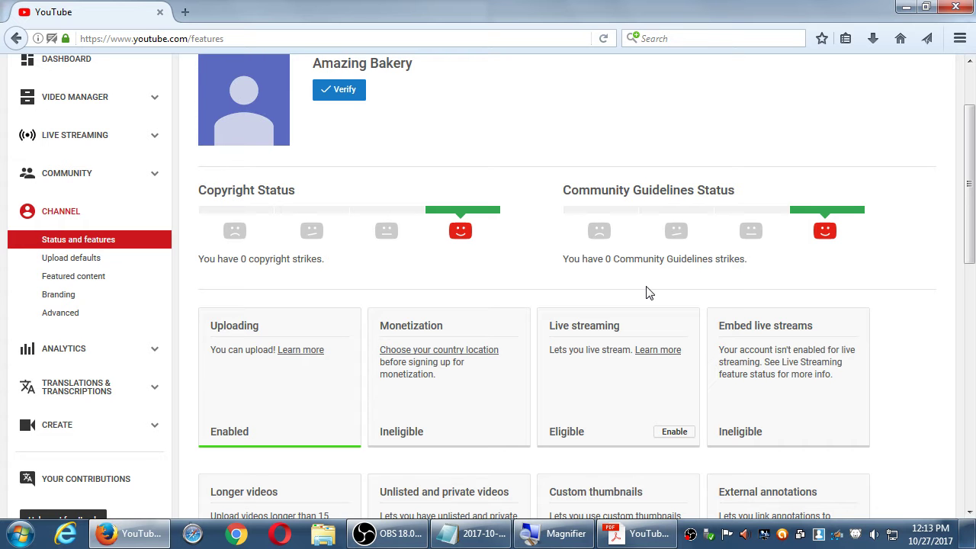
Show the desktop and select the Tech Review Tuesday.mp4 video file, magnifying the screen for a closer view
key("super+d")
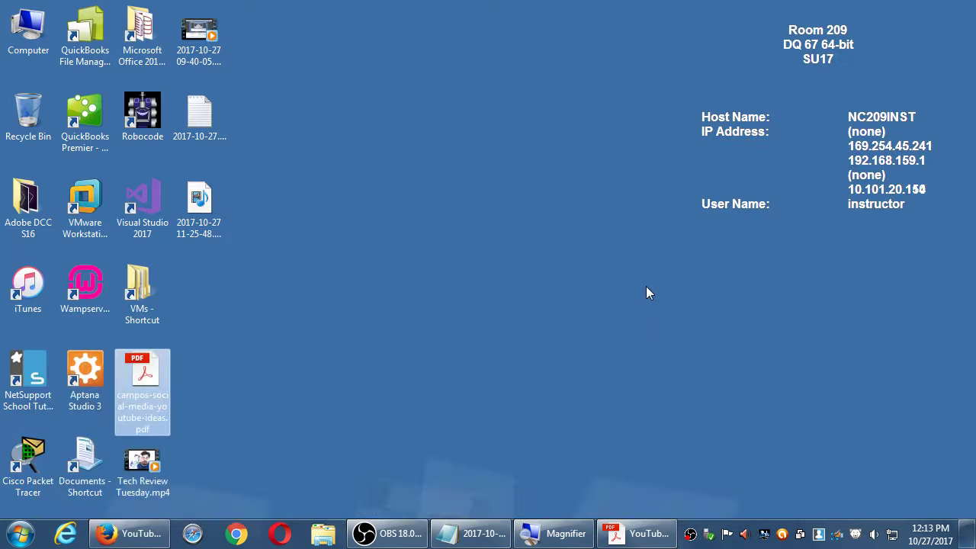
left_click(400, 357)
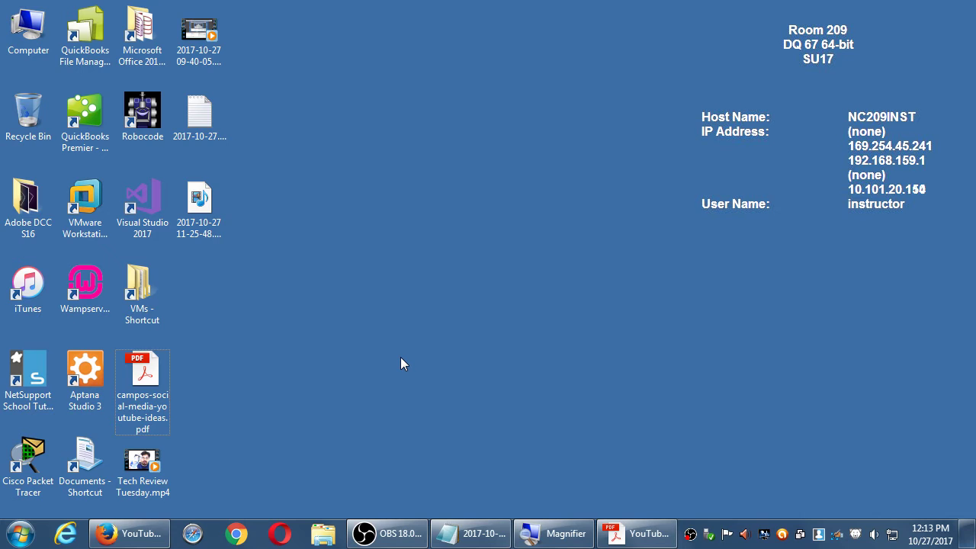
key("super+plus")
key("space")
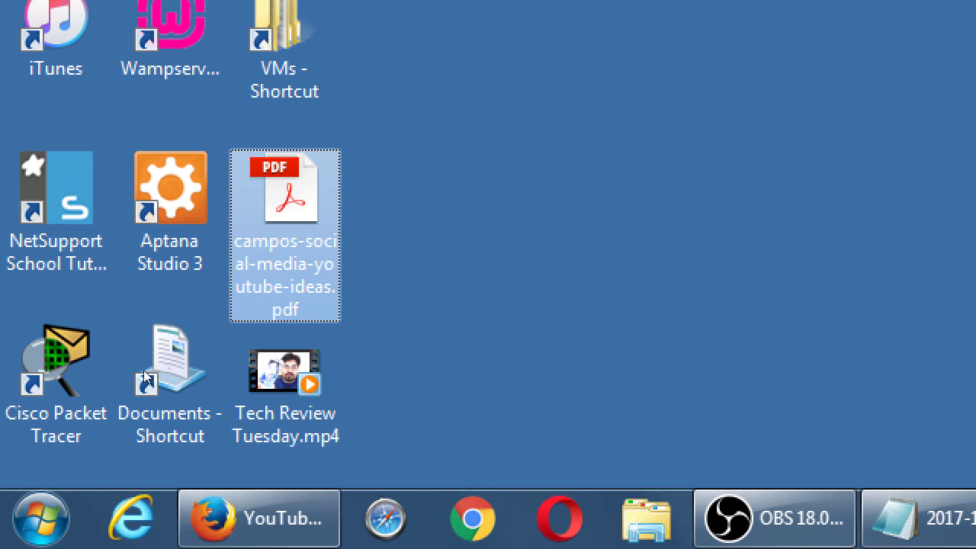
key("Down")
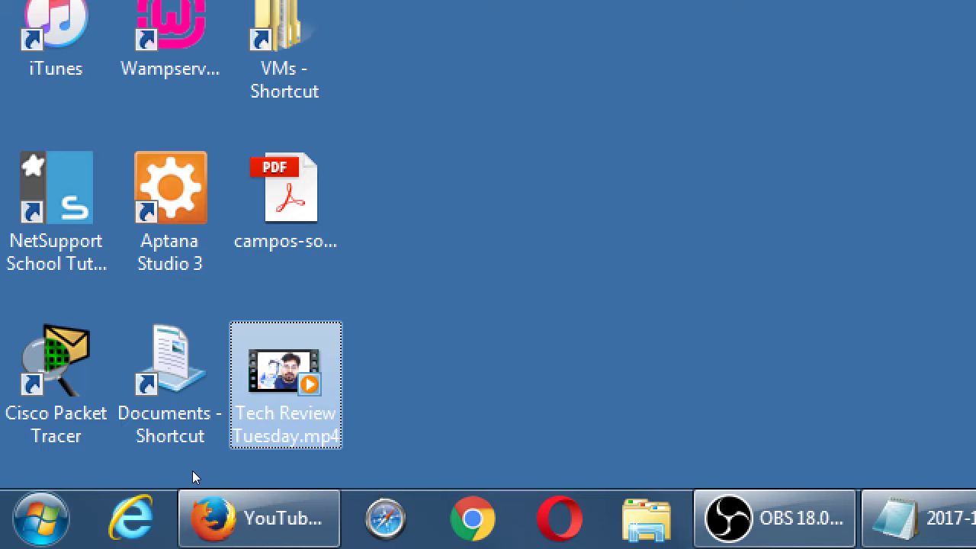
key("super+minus")
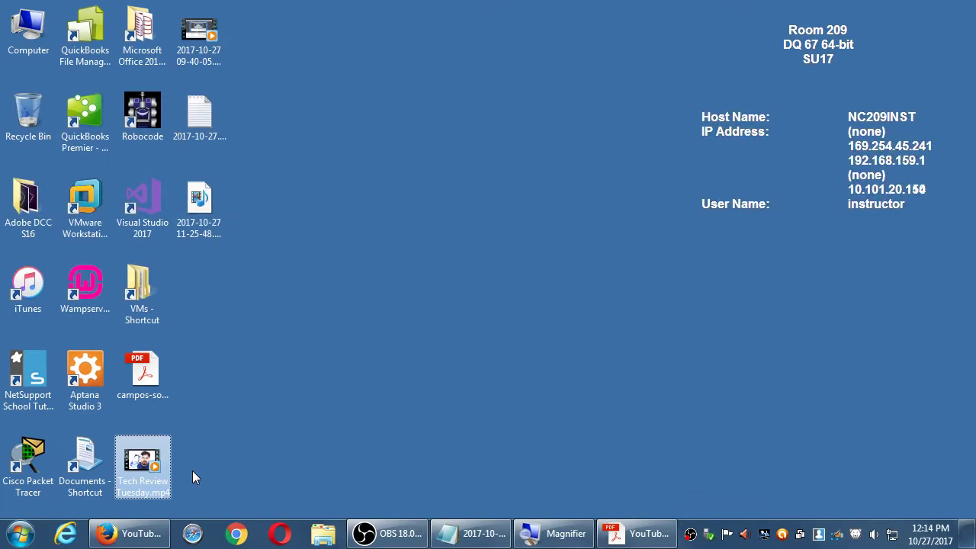
Switch back to YouTube in Firefox and open the privacy choices on the video upload page
left_click(130, 533)
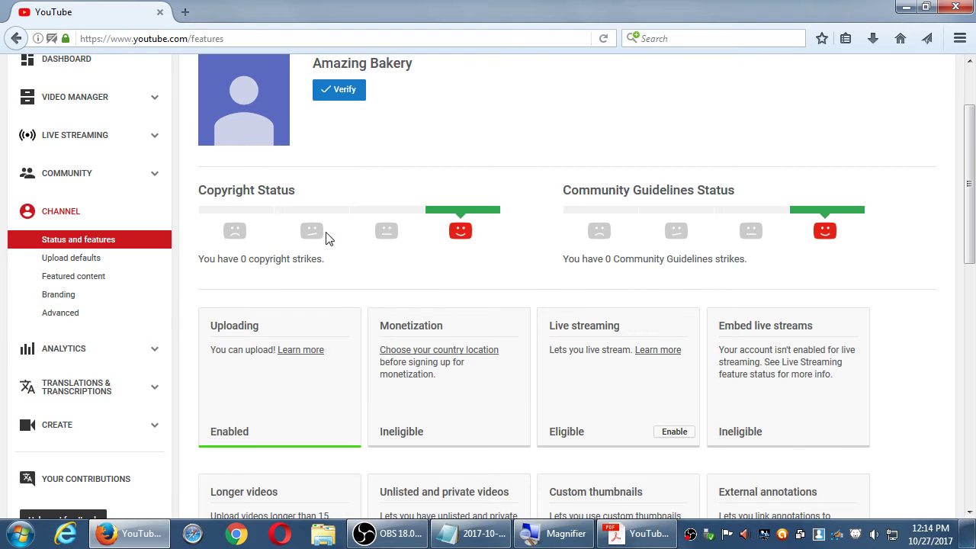
scroll(326, 236, "up", 2)
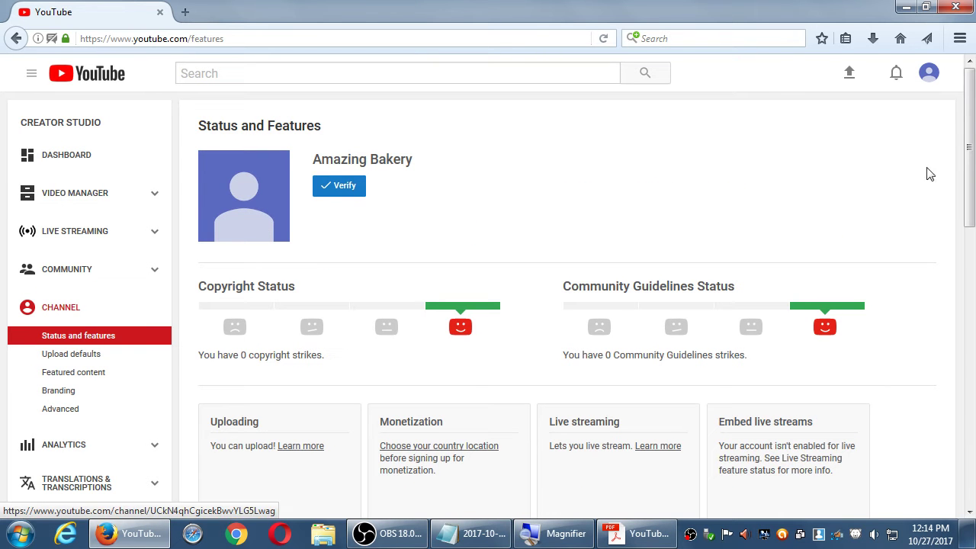
left_click(851, 76)
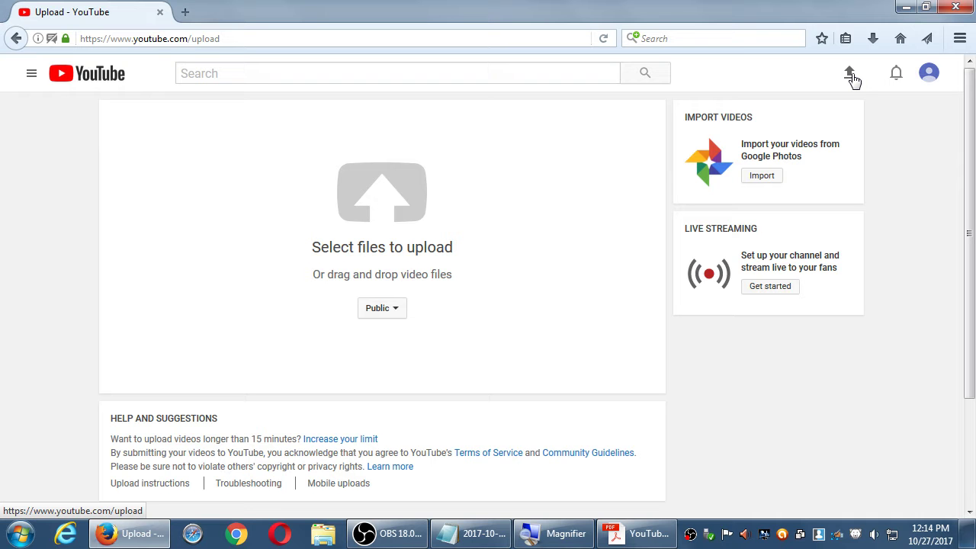
left_click(383, 309)
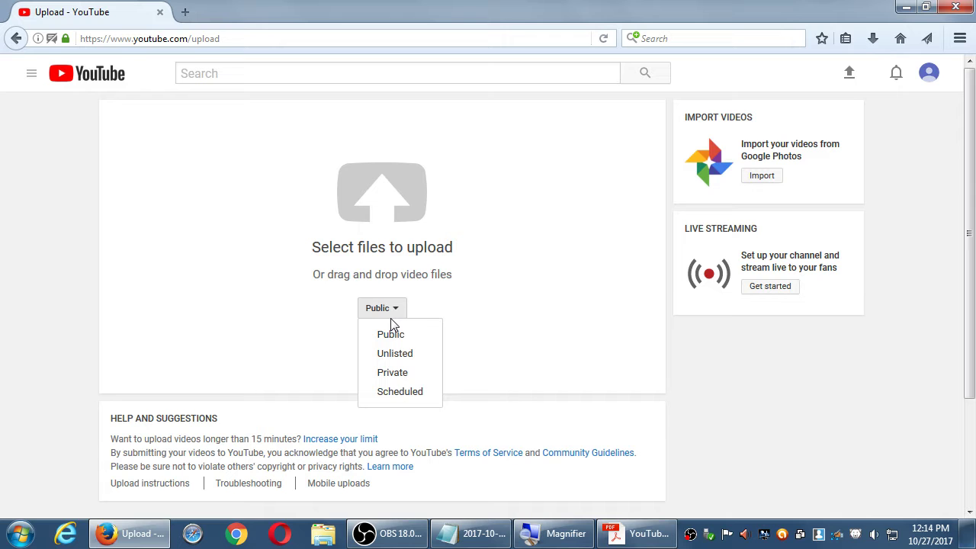
Switch to the Notepad class notes and add the heading "Choices for types of Video:" below the YouTube uses section
key("alt+Tab")
key("Tab")
key("super+plus")
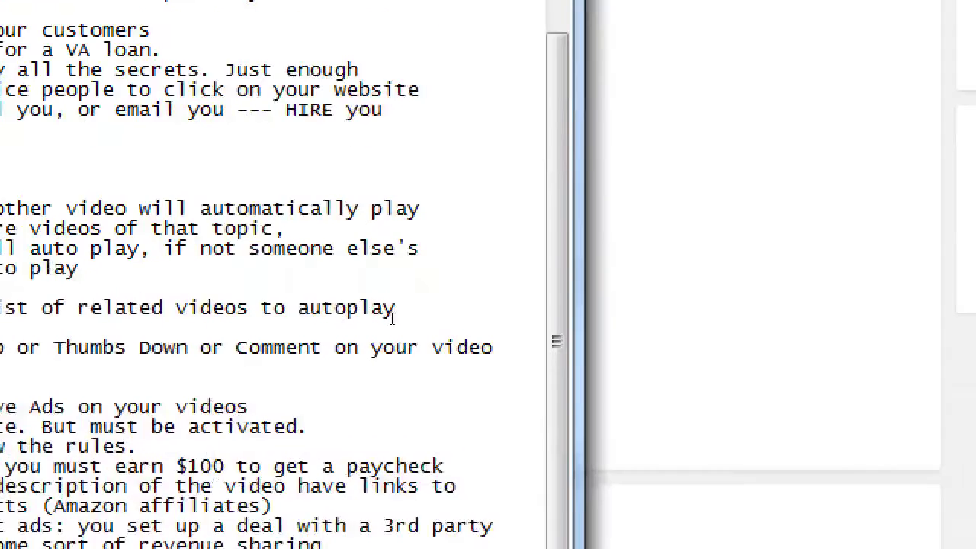
key("super+minus")
key("Return")
key("Return")
key("Return")
key("Return")
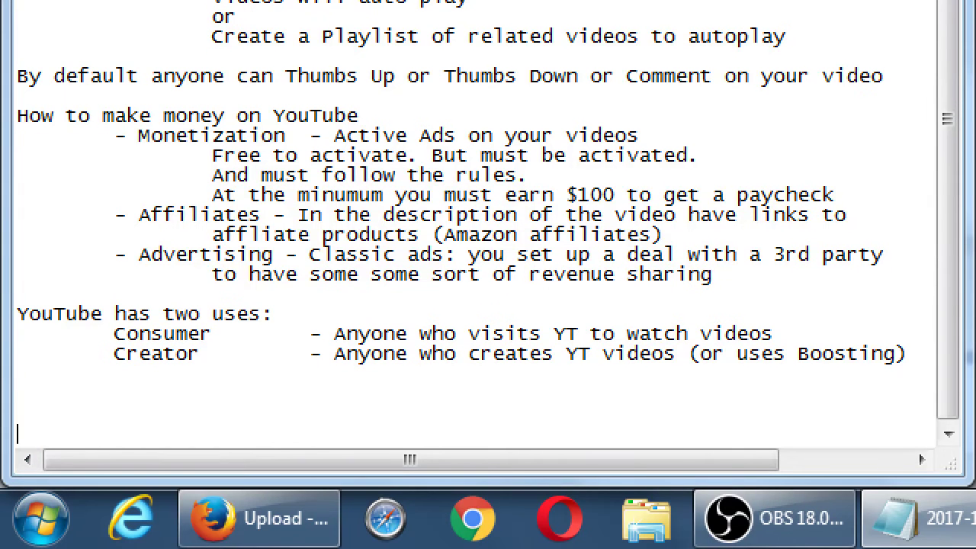
type("Choices for")
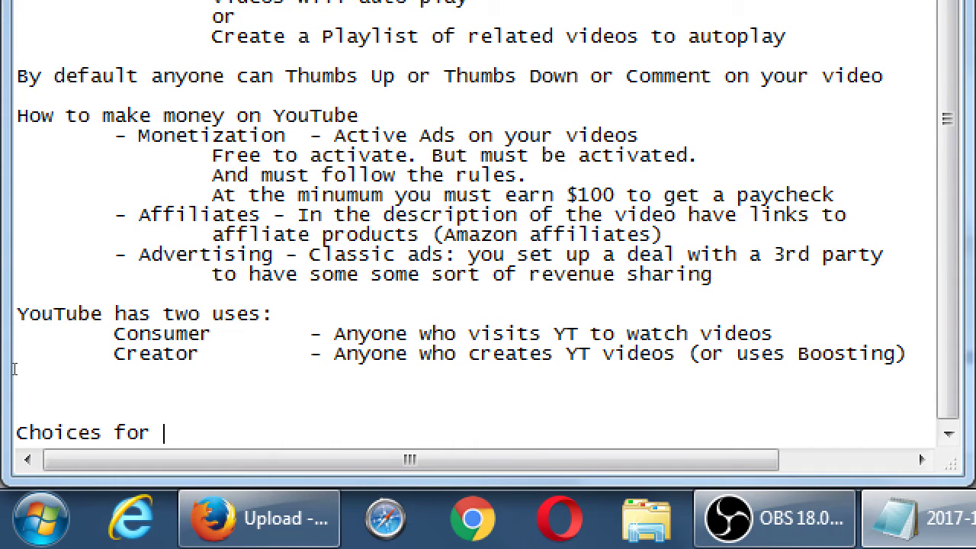
key("Return")
scroll(15, 412, "down", 2)
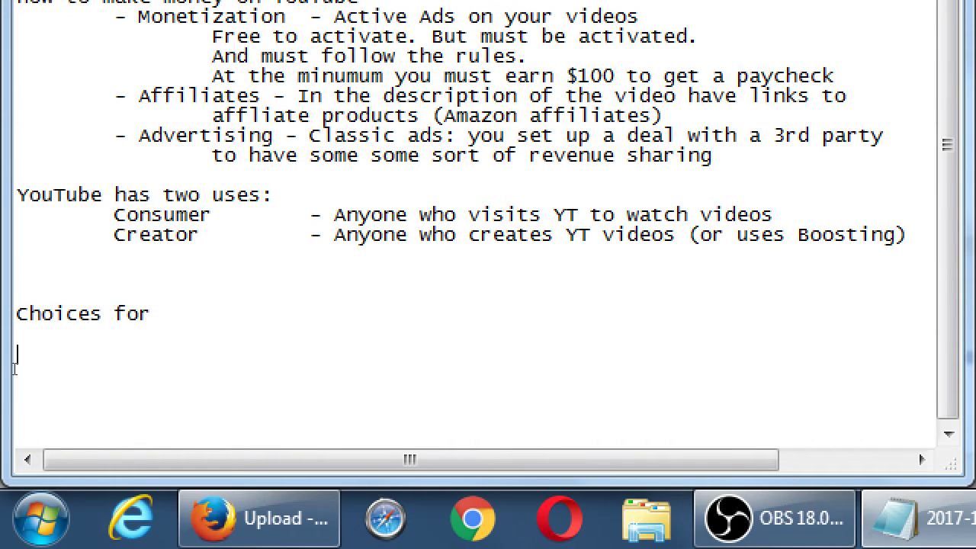
key("BackSpace")
type("types of 'video")
key("BackSpace")
key("BackSpace")
key("BackSpace")
key("BackSpace")
key("BackSpace")
key("BackSpace")
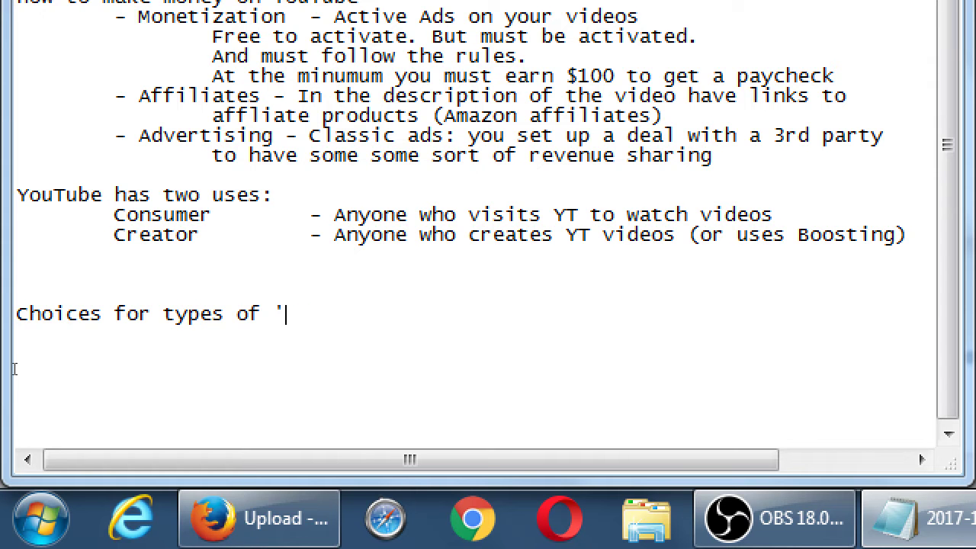
type("Video:")
key("Return")
List Public, Unlisted, Private and Scheduled on separate indented lines under the video types heading
key("Tab")
type("P")
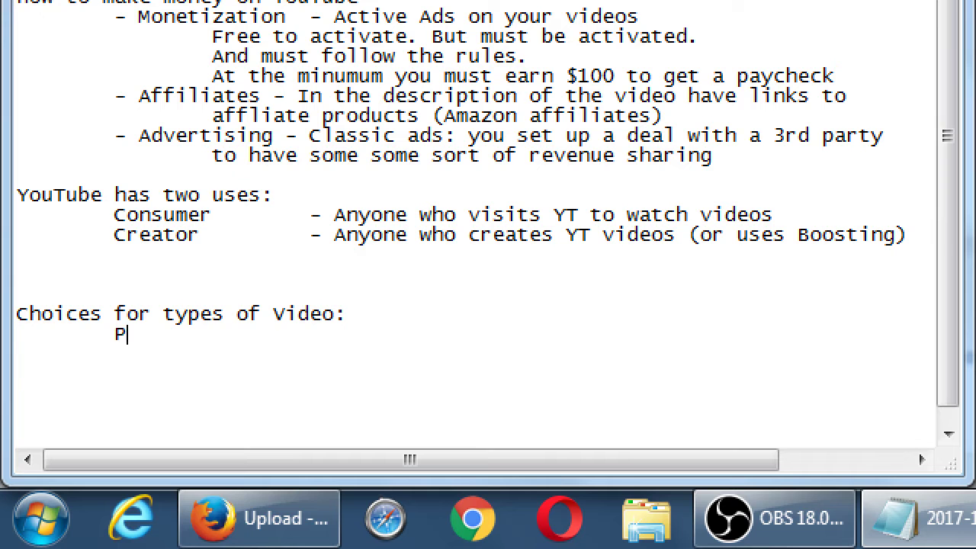
type("ublic")
key("Return")
key("Tab")
type("Unloi")
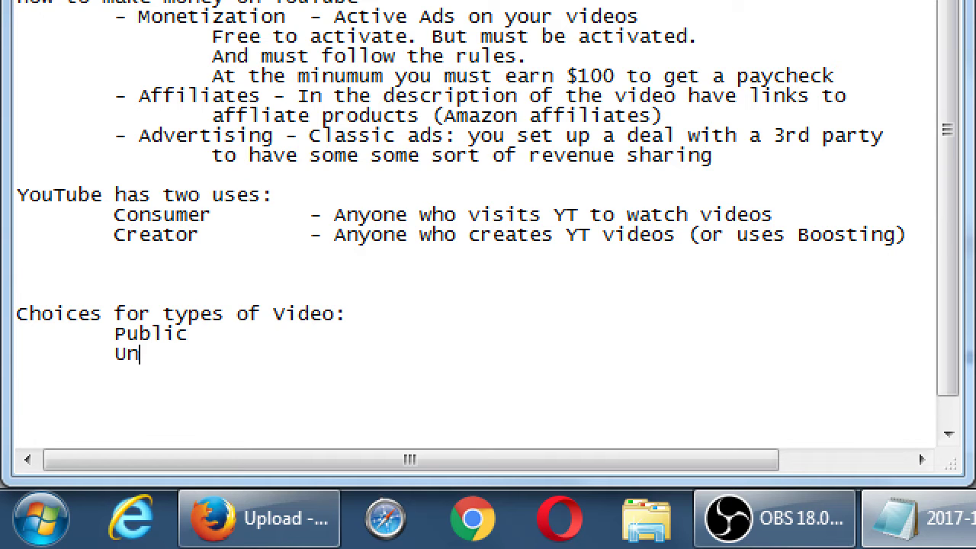
key("BackSpace")
key("BackSpace")
type("isted")
key("Return")
key("Tab")
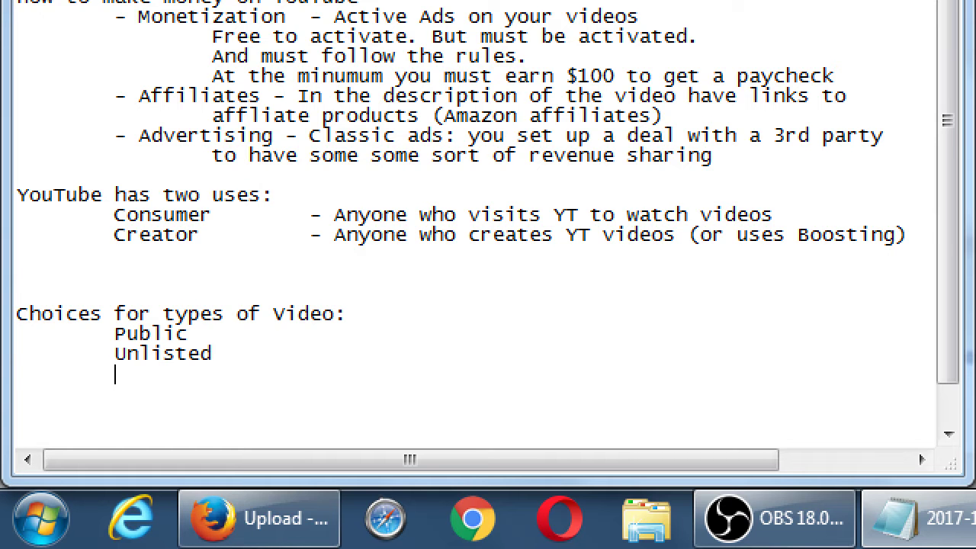
type("Private")
key("Return")
key("Tab")
type("Sch")
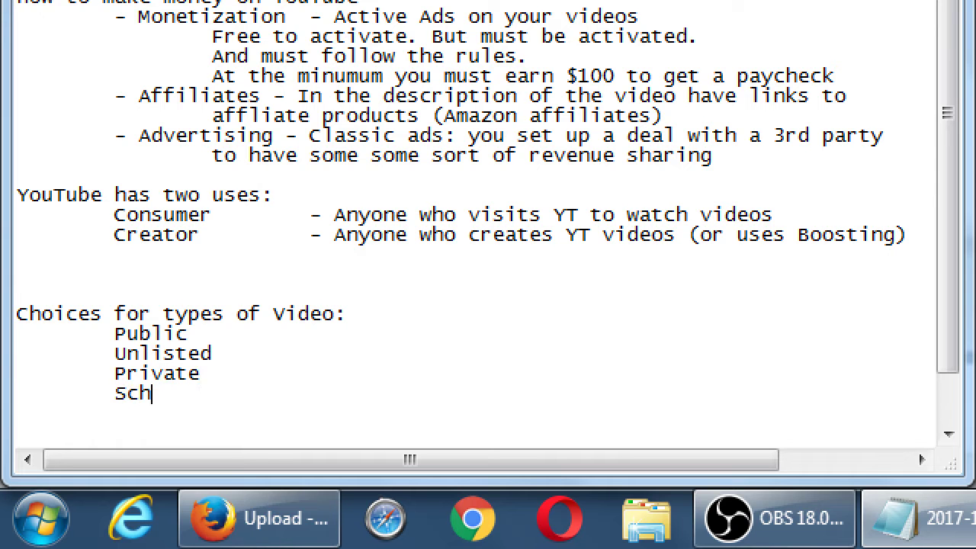
type("eduled")
Beside Public in the video types list, add the description "Anyon with the link, or searching, can view your vid"
key("Up")
key("Up")
key("Up")
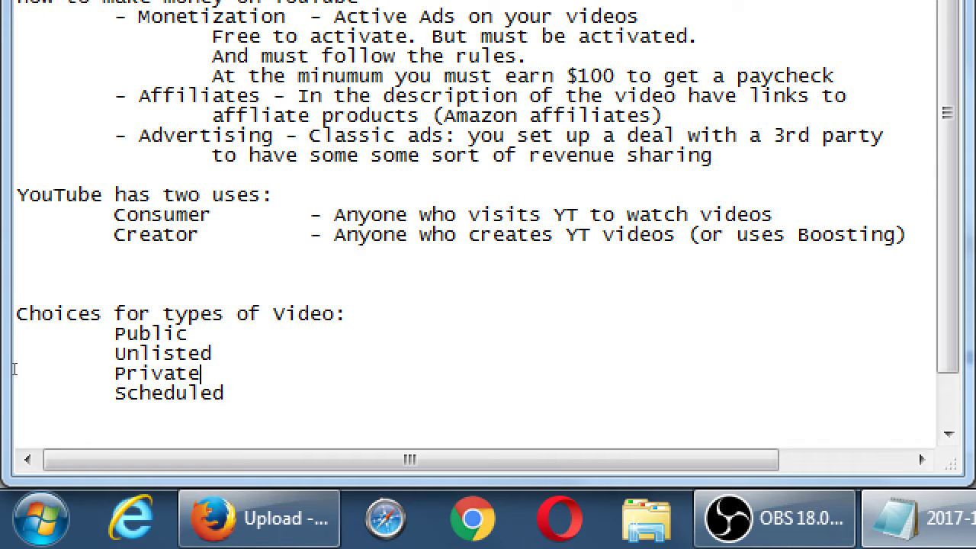
key("Tab")
key("Tab")
type("Anyon with the lin,")
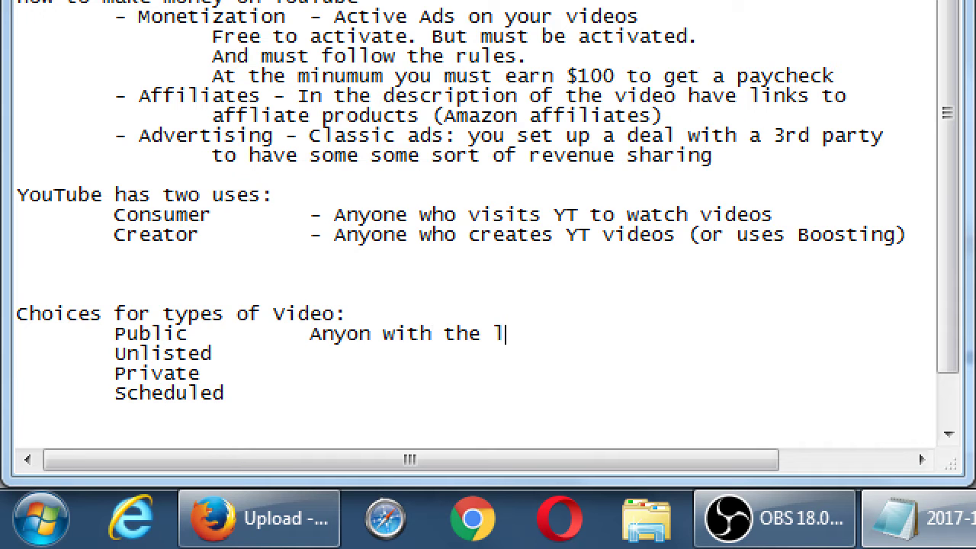
key("BackSpace")
type("k or")
key("BackSpace")
key("BackSpace")
key("BackSpace")
key("BackSpace")
type(", or ear")
key("BackSpace")
key("BackSpace")
key("BackSpace")
type("sea")
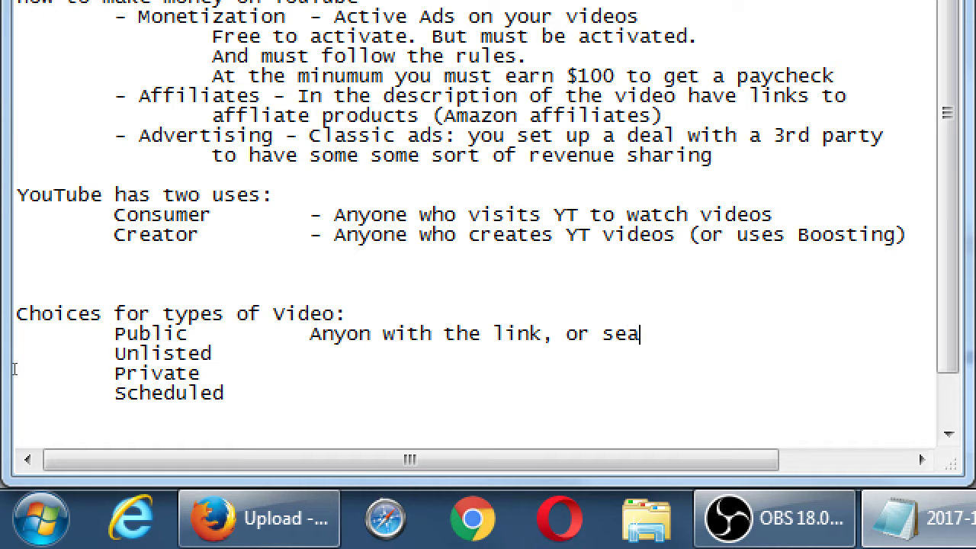
type("rching, can ")
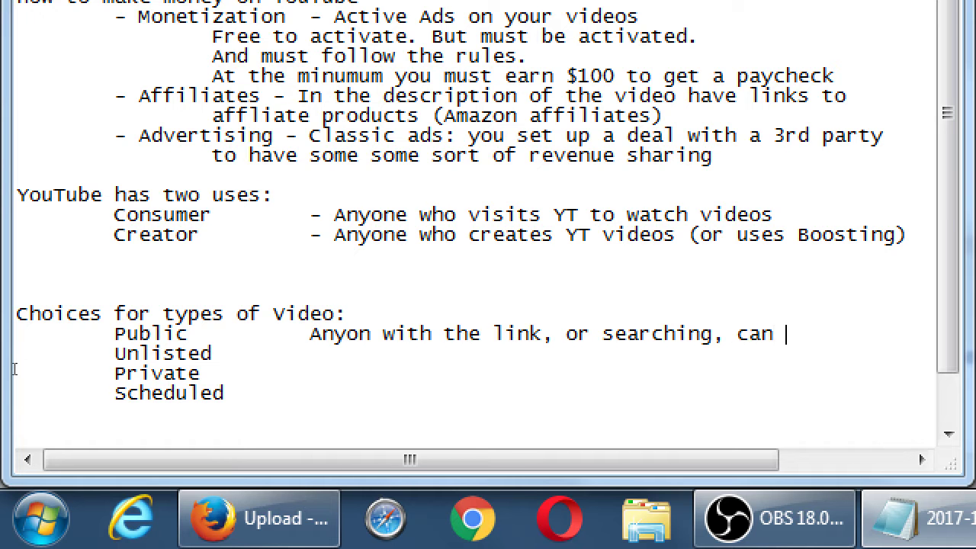
type("view your vid")
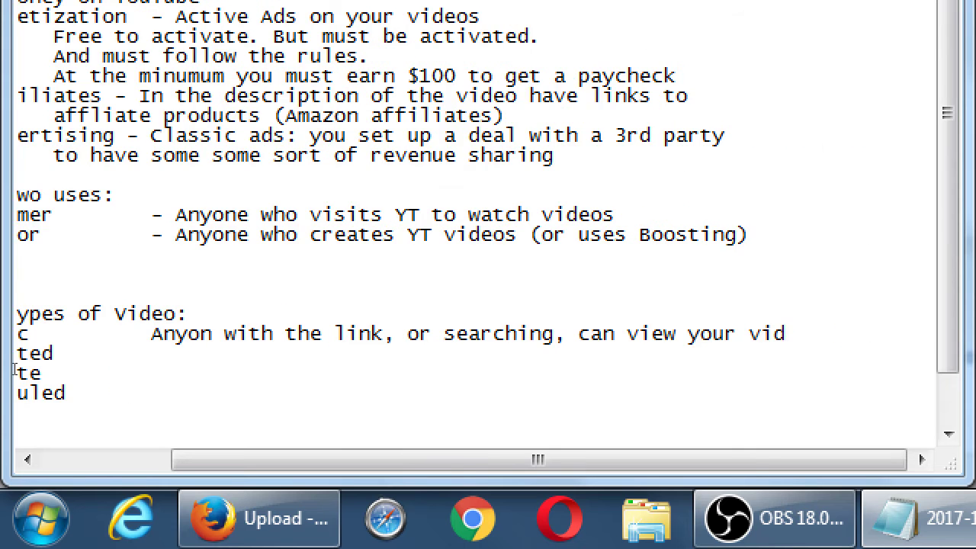
key("Home")
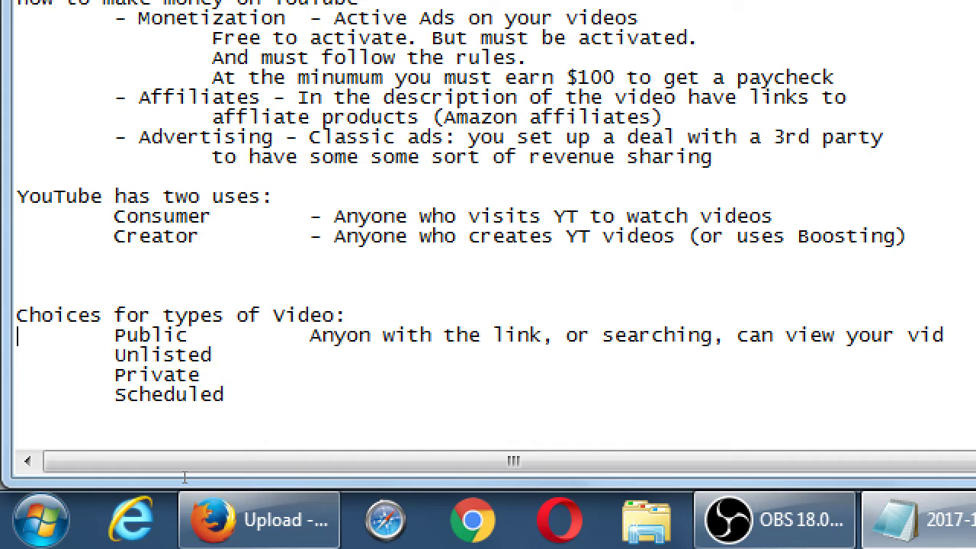
Describe Unlisted as "Anyone with the link, or who you approve, can view" and correct "Anyon" to "Anyone" in the Public line
key("End")
key("Tab")
type("Anyone")
left_click(372, 336)
type("e")
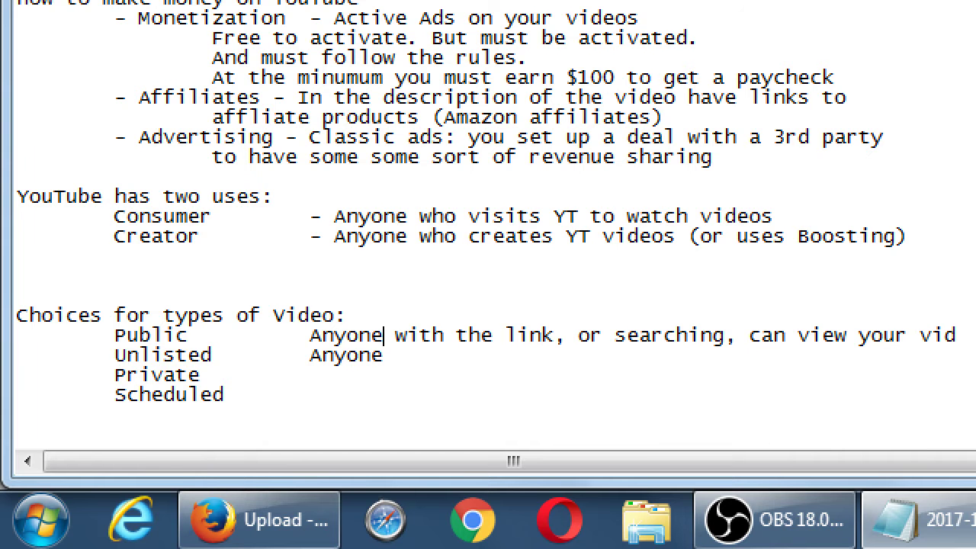
key("Down")
type("with the link, or wh")
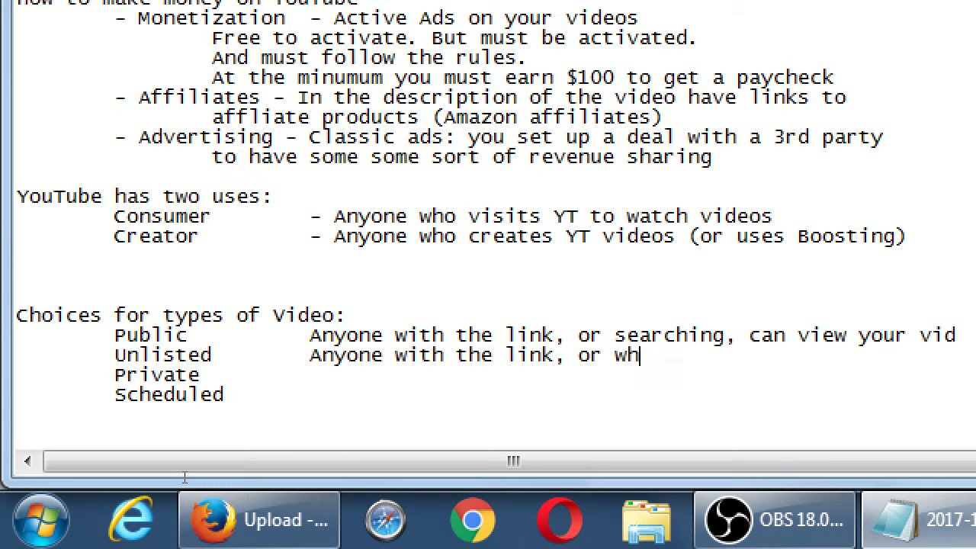
key("BackSpace")
type("ho you approve")
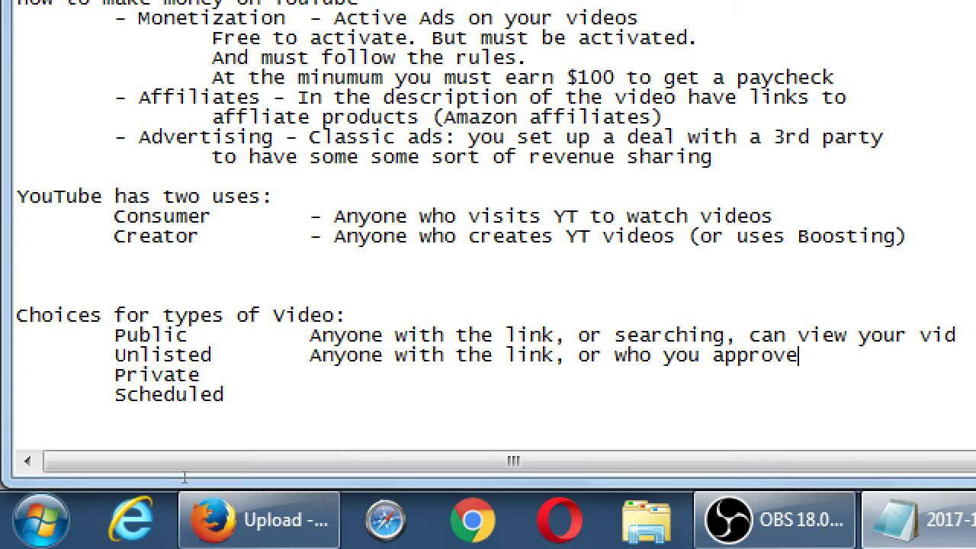
type(", can veiw")
key("BackSpace")
key("BackSpace")
key("BackSpace")
type("iew")
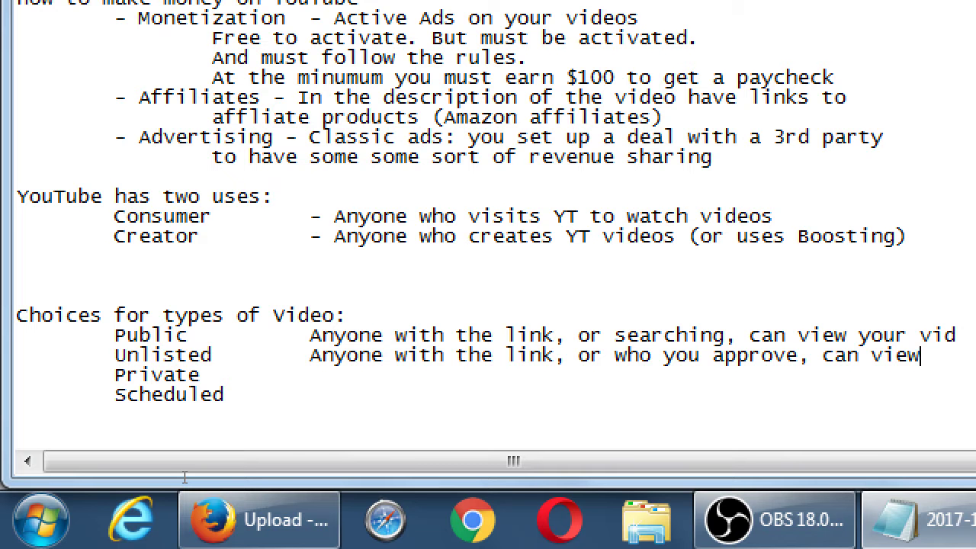
Highlight the phrase "or who you approve" in the Unlisted description
key("ctrl+Left")
key("ctrl+Left")
key("Left")
key("Left")
key("ctrl+shift+Left")
key("ctrl+shift+Left")
key("ctrl+shift+Left")
key("ctrl+shift+Left")
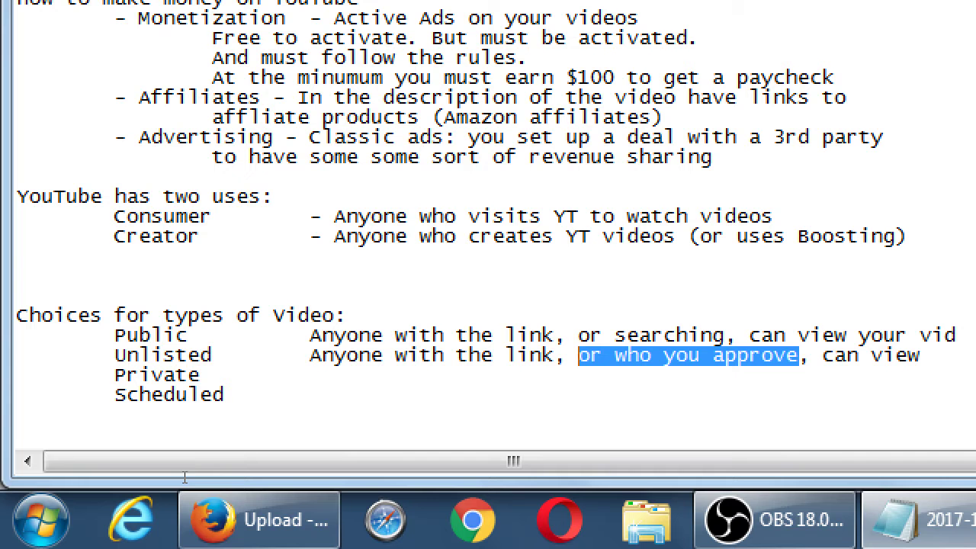
Beside Private, add the description "No one can see your video but you"
key("Down")
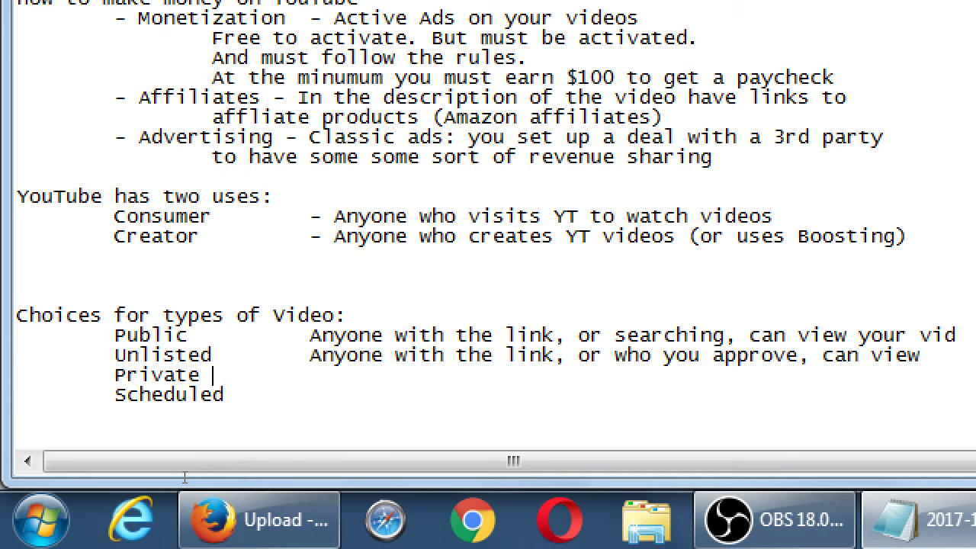
key("Tab")
type("No one can see y")
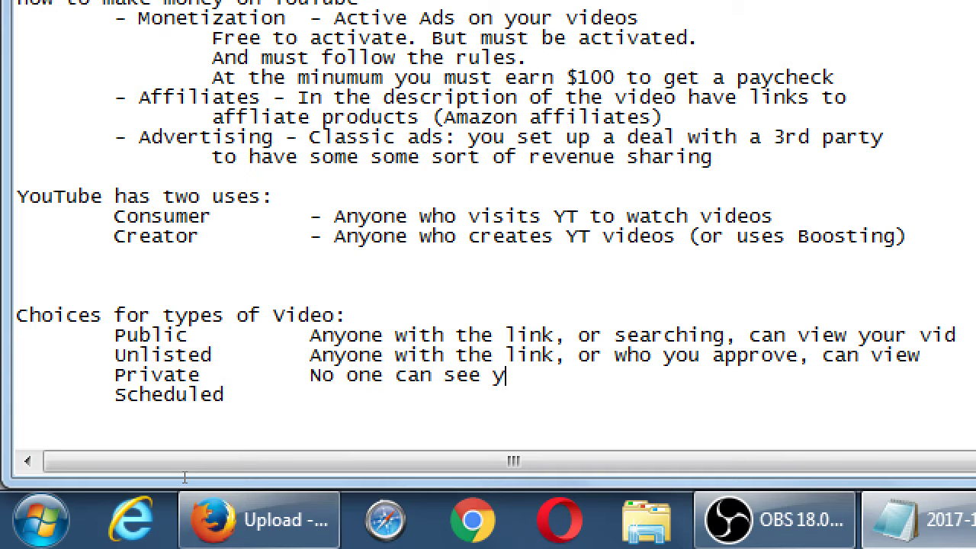
type("our video b")
type("ut you")
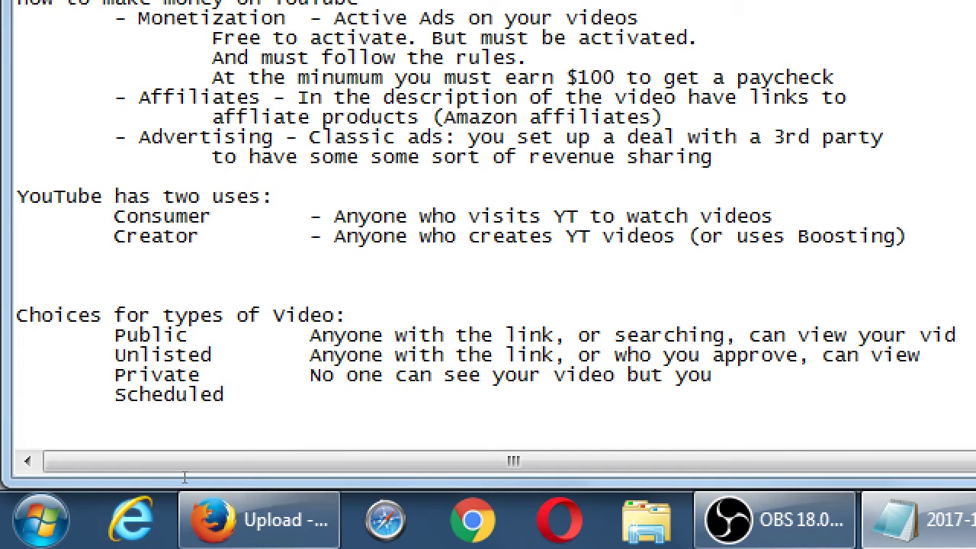
Beside Scheduled, add the description "Becomes a public video on a set date"
key("Down")
key("Tab")
type("Become")
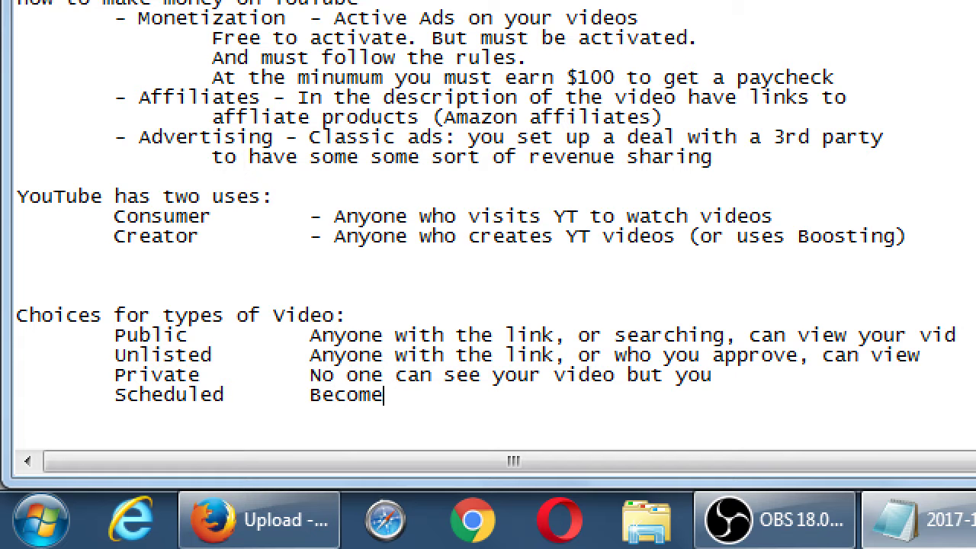
type("s a public ")
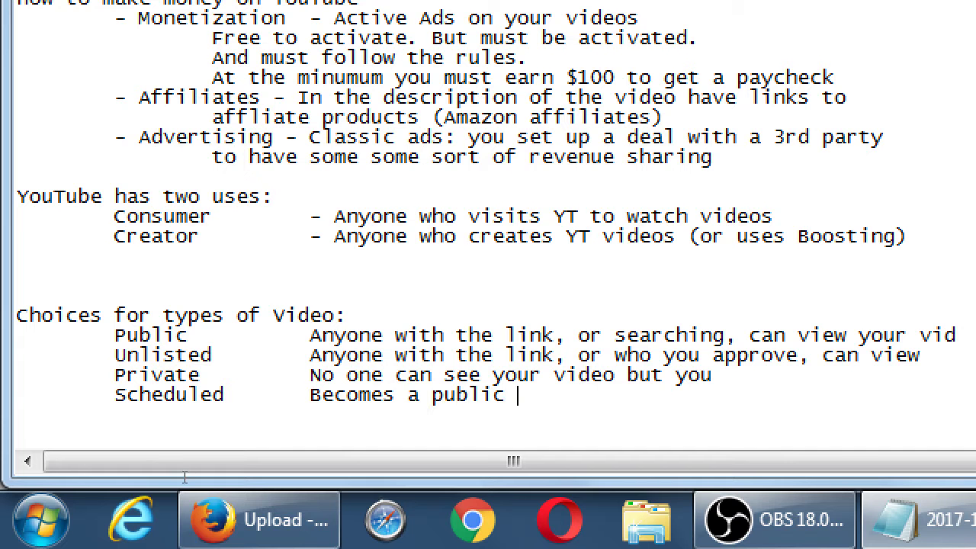
type("video on a set date")
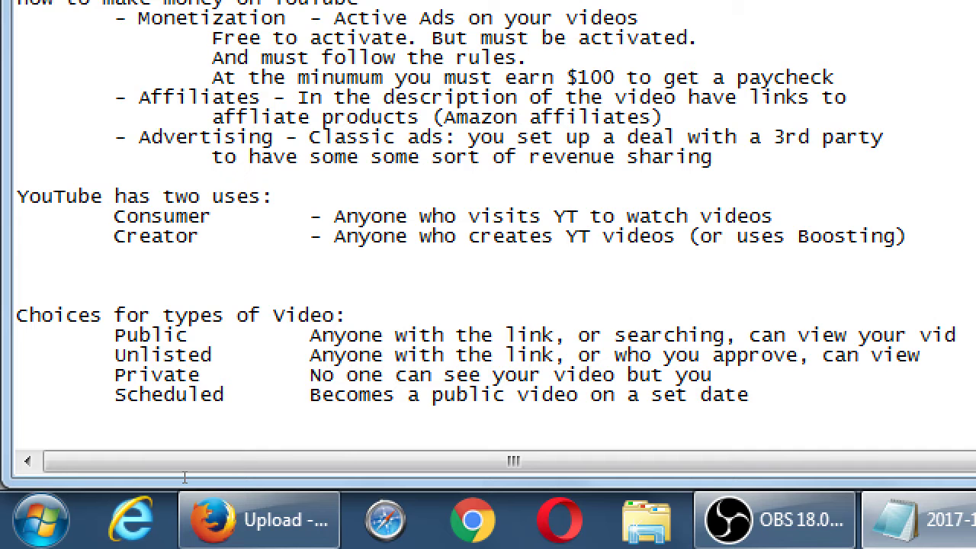
Return the screen to normal magnification, switch to YouTube in Firefox and upload Tech Review Tuesday.mp4 from the desktop
key("super+minus")
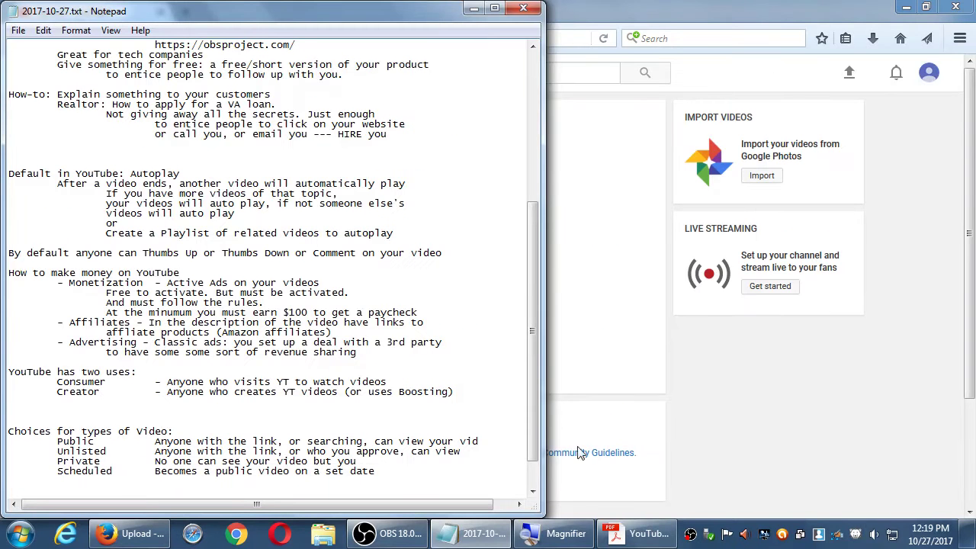
left_click(788, 435)
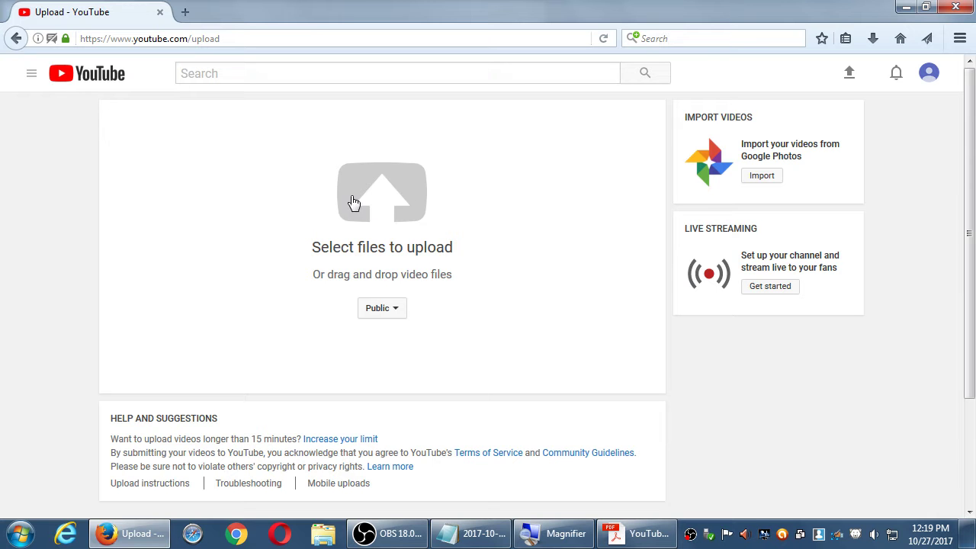
left_click(382, 199)
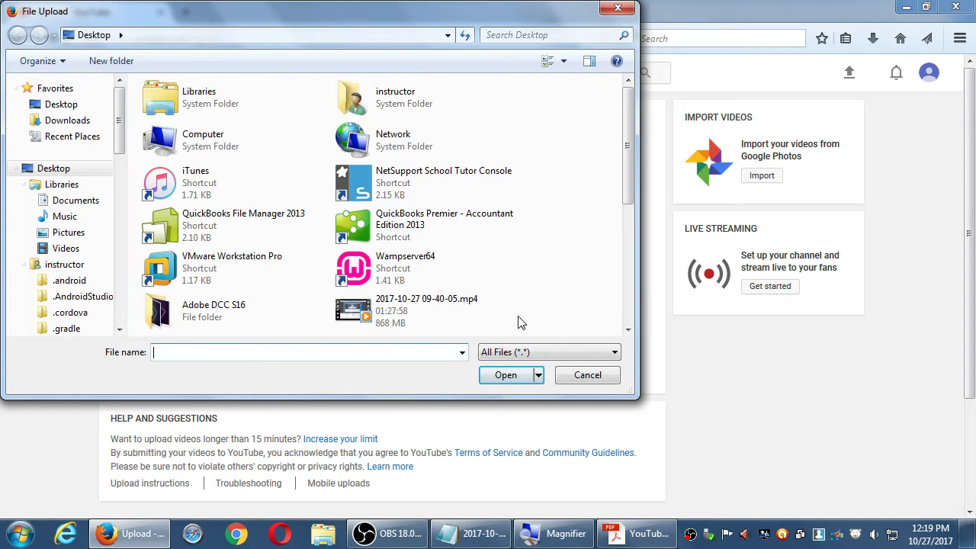
left_click(630, 313)
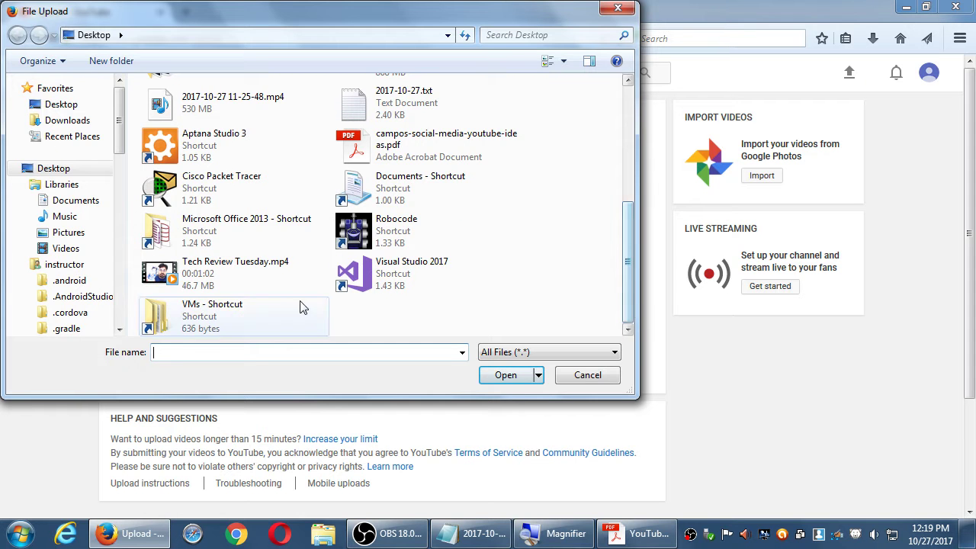
left_click(238, 282)
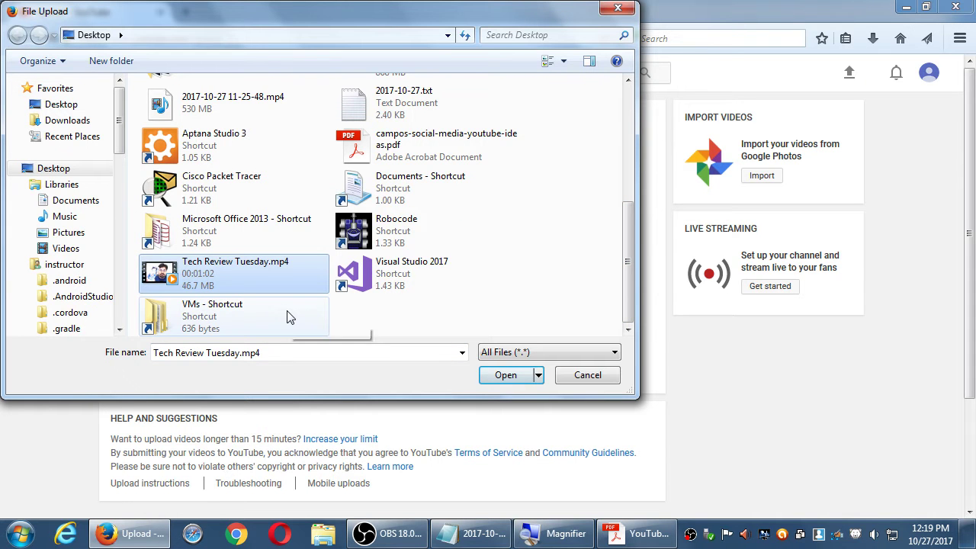
left_click(504, 376)
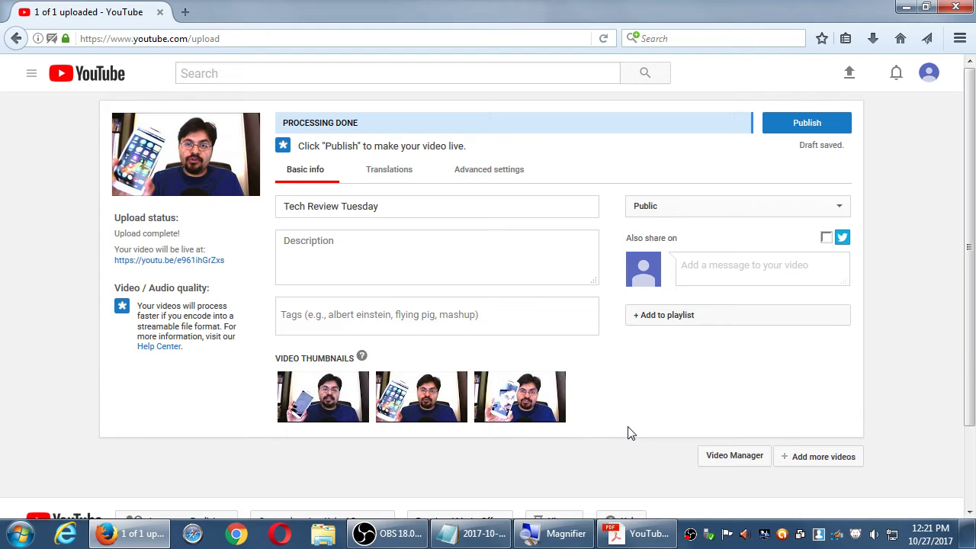
Switch to the Notepad class notes and add the heading "Tips for getting views:" below the video types list
key("alt+Tab")
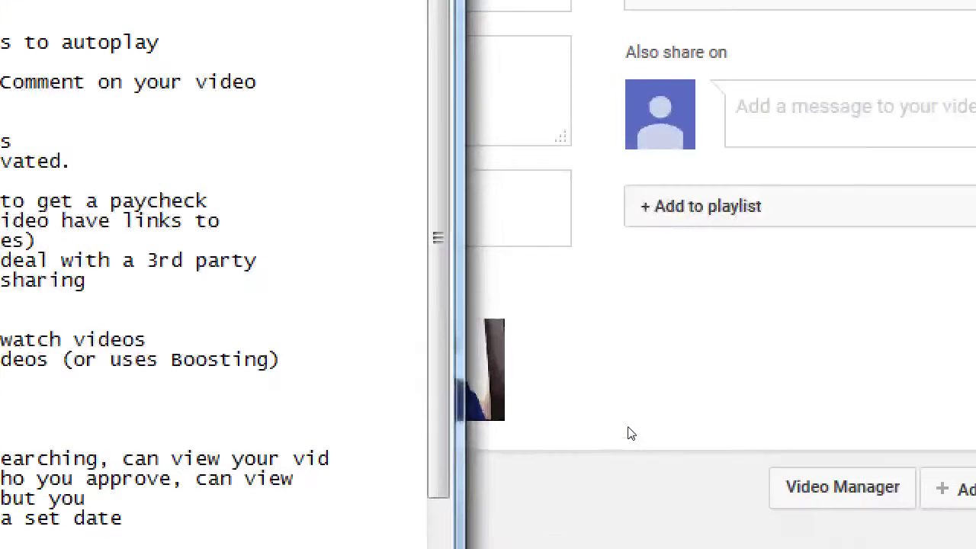
key("Return")
key("Return")
key("Return")
key("Return")
key("Return")
key("Return")
key("Return")
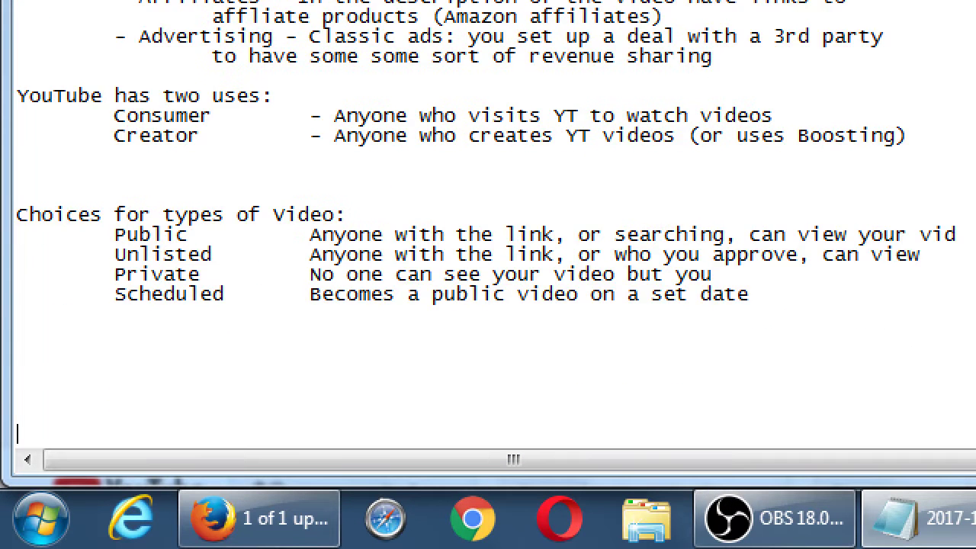
key("BackSpace")
key("BackSpace")
key("BackSpace")
key("BackSpace")
type("Tips for getting vid")
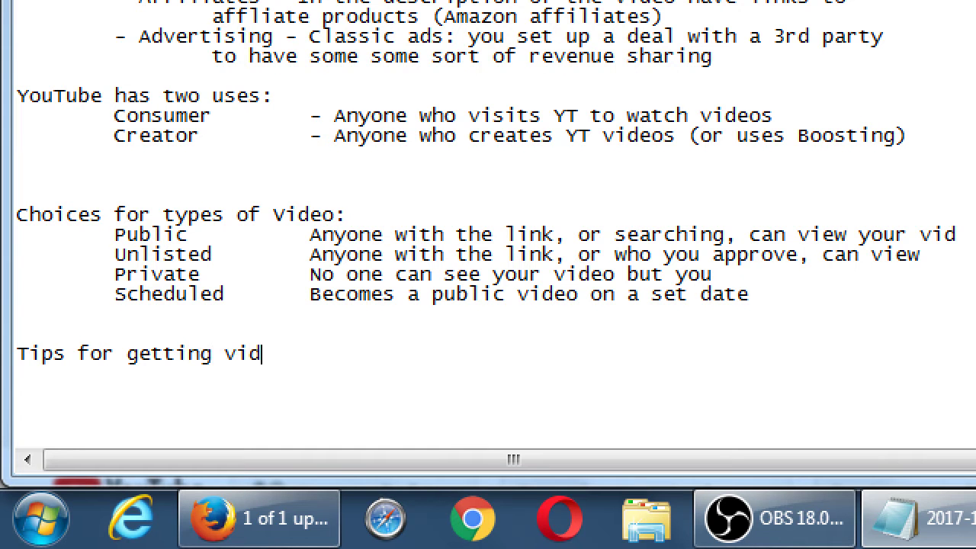
key("BackSpace")
type("ews:")
Add the indented first tip, 1. Have a "great" video, with quotation marks around the word great
key("Return")
key("Tab")
type("1. Have ")
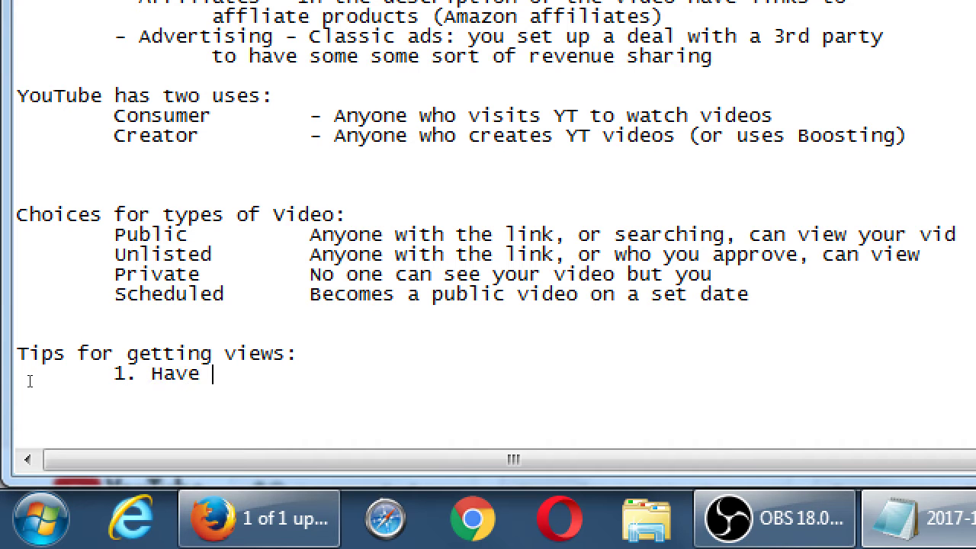
type("a great video")
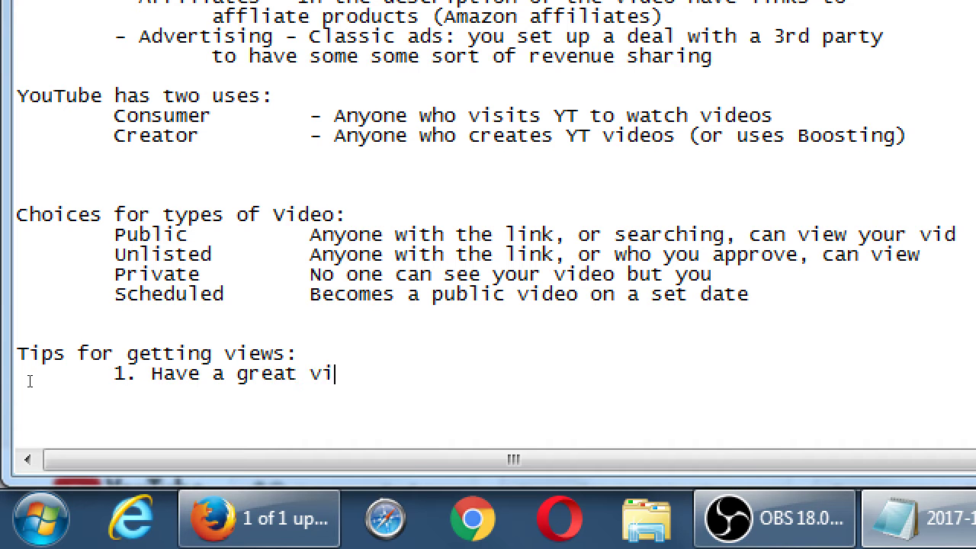
key("ctrl+Left")
key("ctrl+Left")
type("\"")
key("Right")
key("Right")
key("Right")
key("Right")
key("Right")
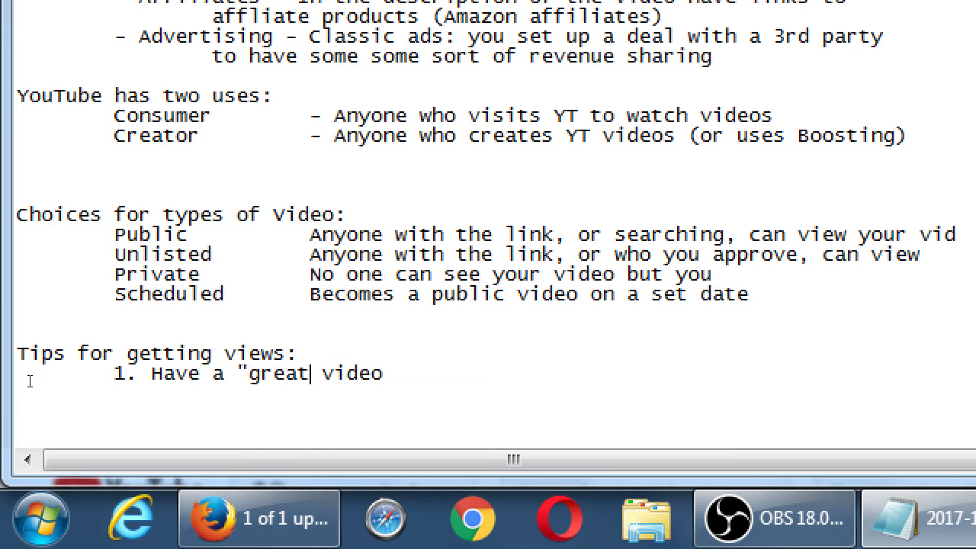
type("\"")
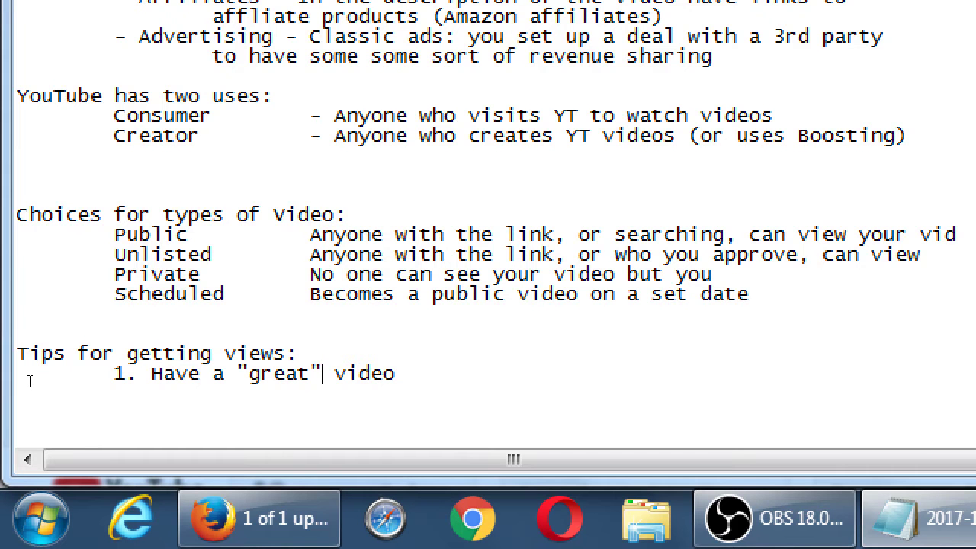
Add the indented second tip, "2. Meta data - Title of the video"
key("Tab")
type("2. Meta data - T")
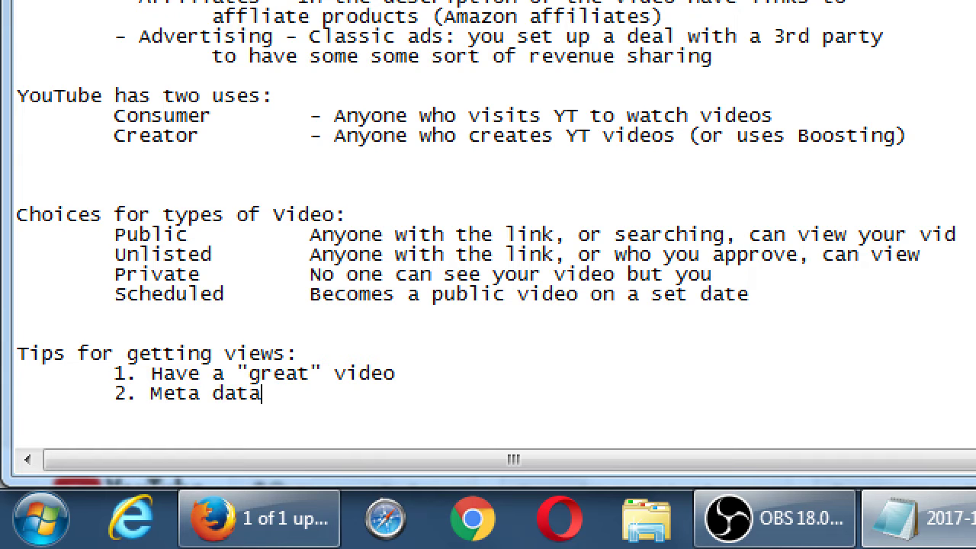
type("itle of the video")
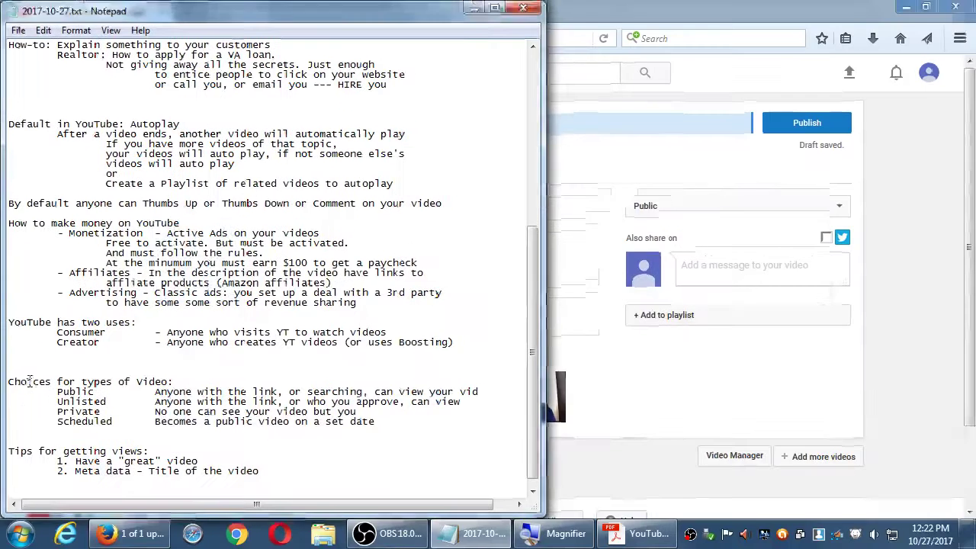
Switch to YouTube in Firefox, cut the uploaded video's title and paste Tech Review Tuesday back in
key("alt+Tab")
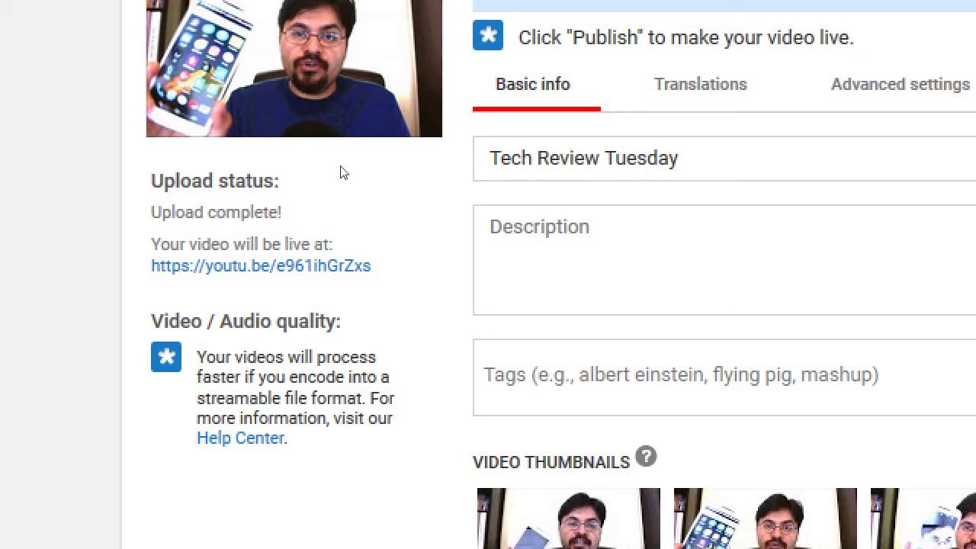
key("ctrl+a")
key("ctrl+c")
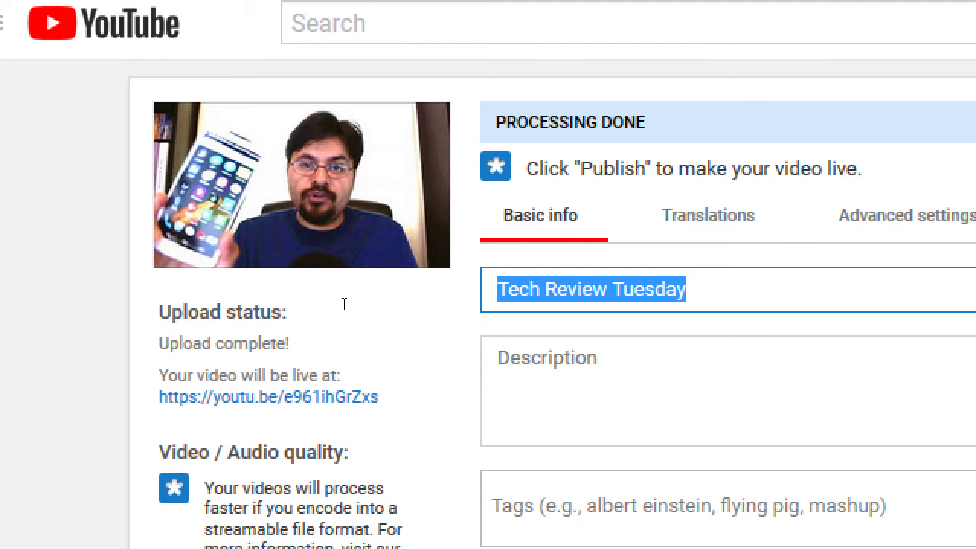
key("BackSpace")
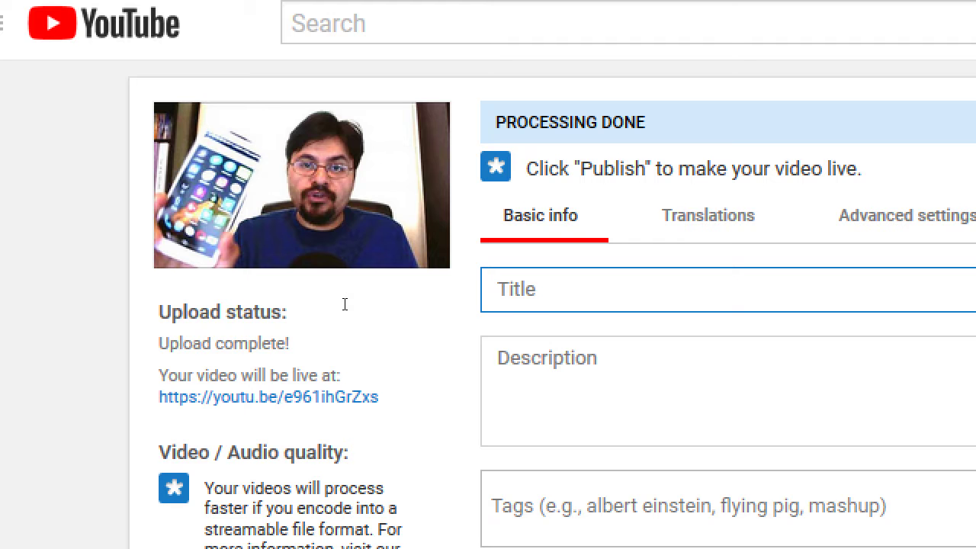
key("ctrl+v")
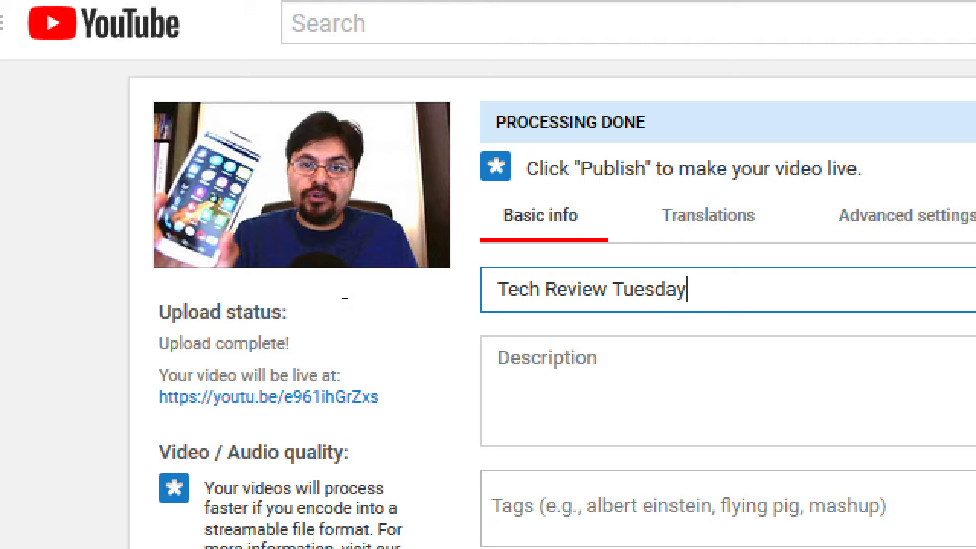
Append random letters to the video title, then erase them and restore Tech Review Tuesday
type("sdksdfkljlkjfsdk")
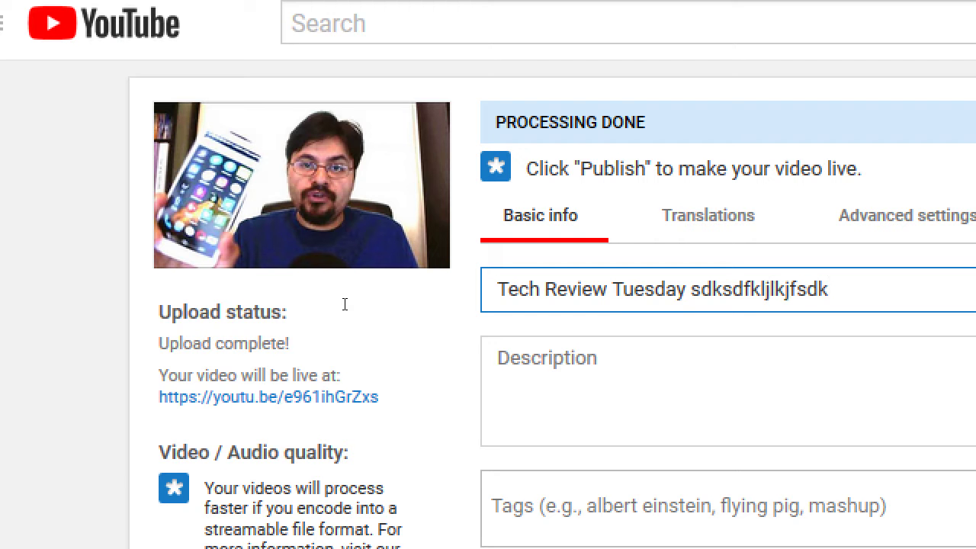
key("BackSpace")
key("BackSpace")
key("BackSpace")
key("BackSpace")
key("BackSpace")
key("BackSpace")
key("BackSpace")
key("BackSpace")
key("BackSpace")
key("BackSpace")
key("BackSpace")
key("BackSpace")
key("BackSpace")
key("BackSpace")
key("BackSpace")
key("BackSpace")
key("BackSpace")
key("BackSpace")
key("BackSpace")
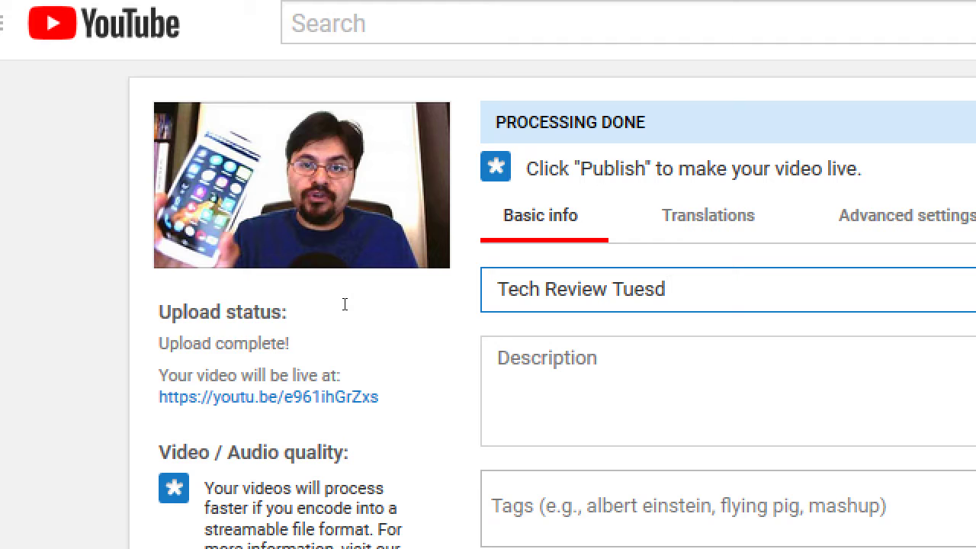
type("ay")
Switch to the Notepad class notes and add the indented line "An authentic, non-misledaing, title" under tip 2
key("alt+Tab")
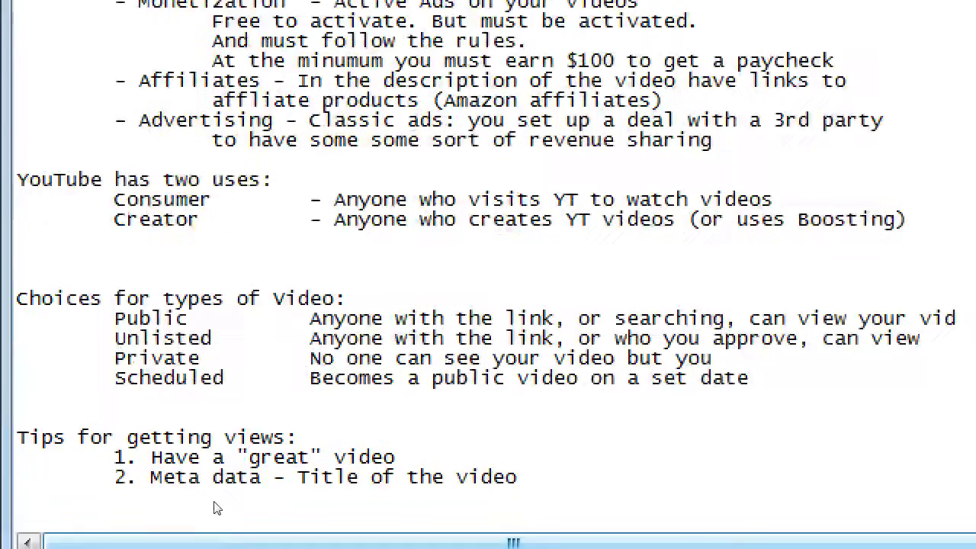
key("Return")
key("Tab")
key("Tab")
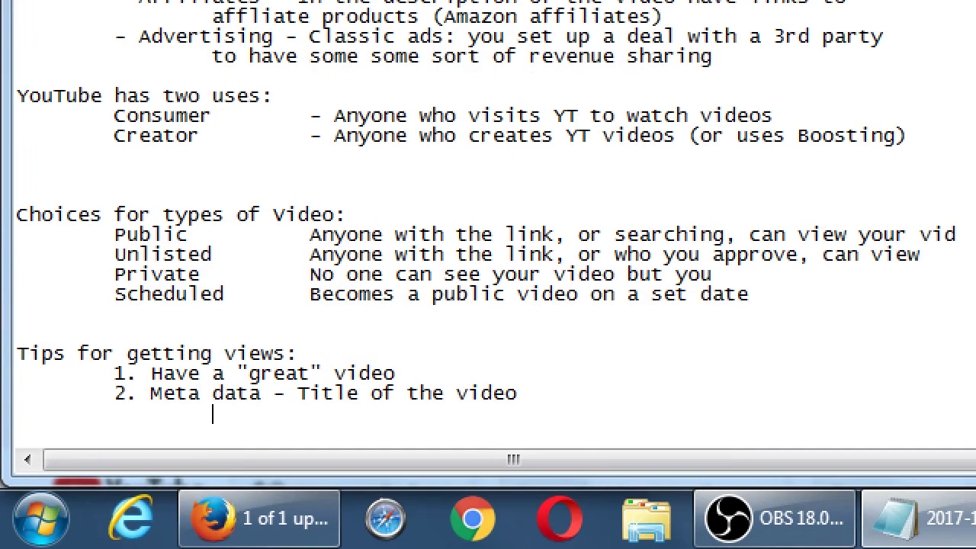
type("An authe")
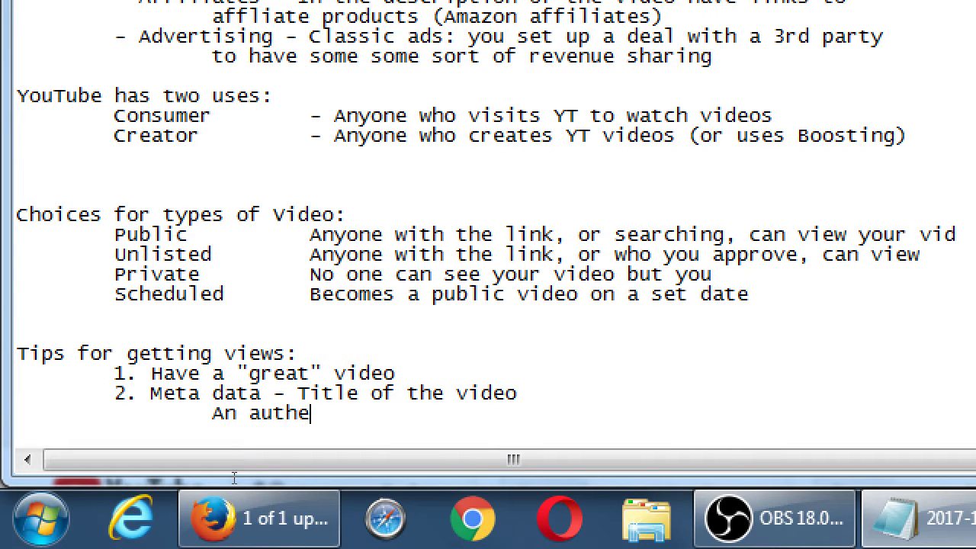
type("ntic, non-mis")
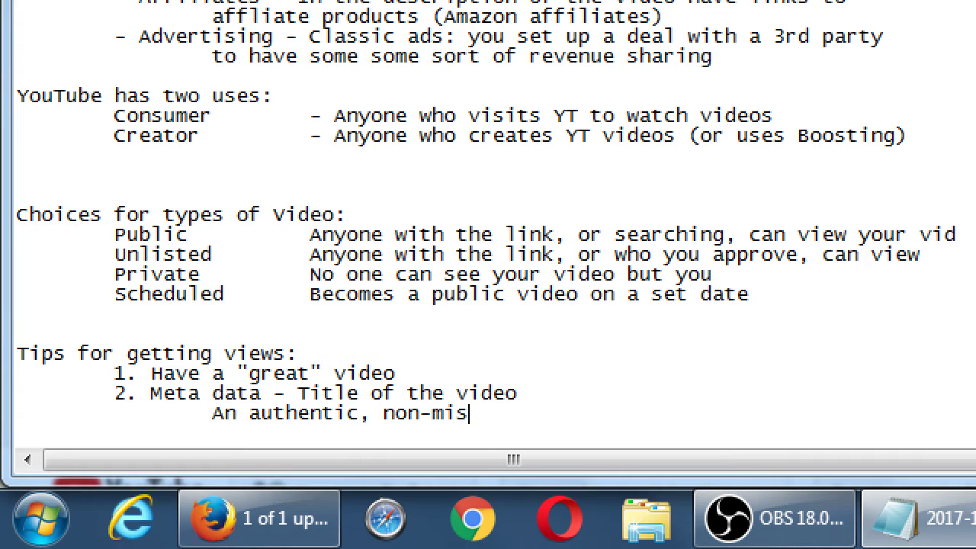
type("ledaing, d")
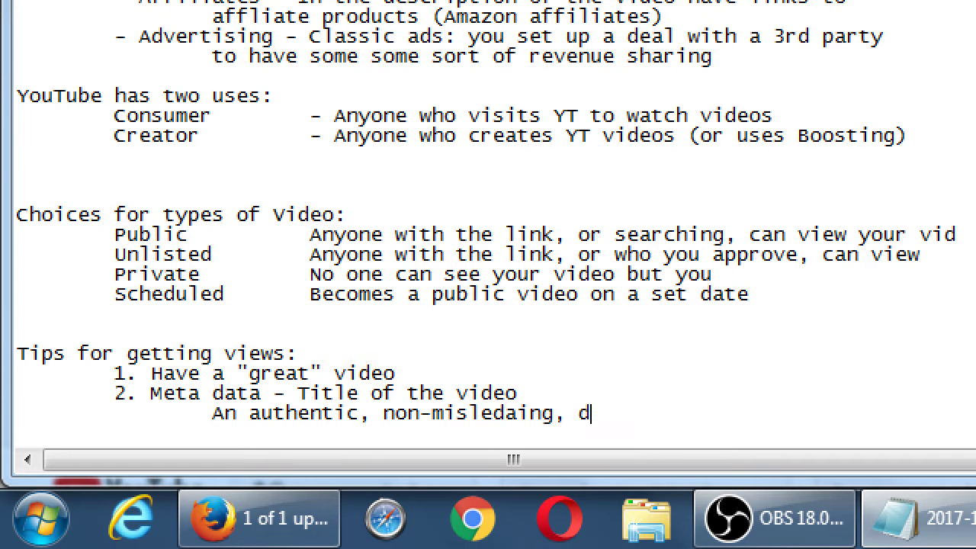
key("BackSpace")
type("title")
Add the line "What is the video about?" at the same indent under the authentic title note
key("Return")
key("Tab")
key("Tab")
type("What i th")
key("BackSpace")
key("BackSpace")
key("BackSpace")
type("s")
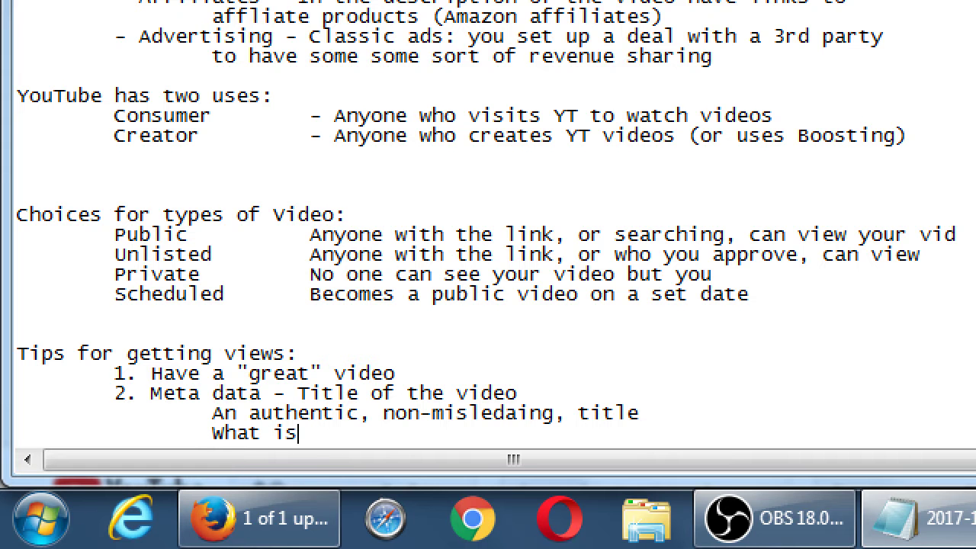
type(" the video about?")
Add the indented line "What are keywords people may search for?" to the title tip
key("Return")
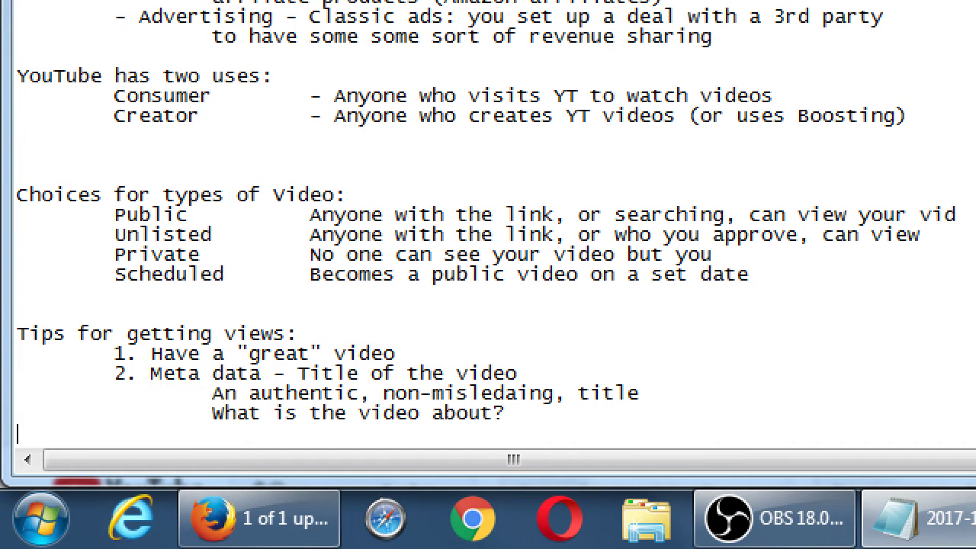
key("Tab")
key("Tab")
type("What ar")
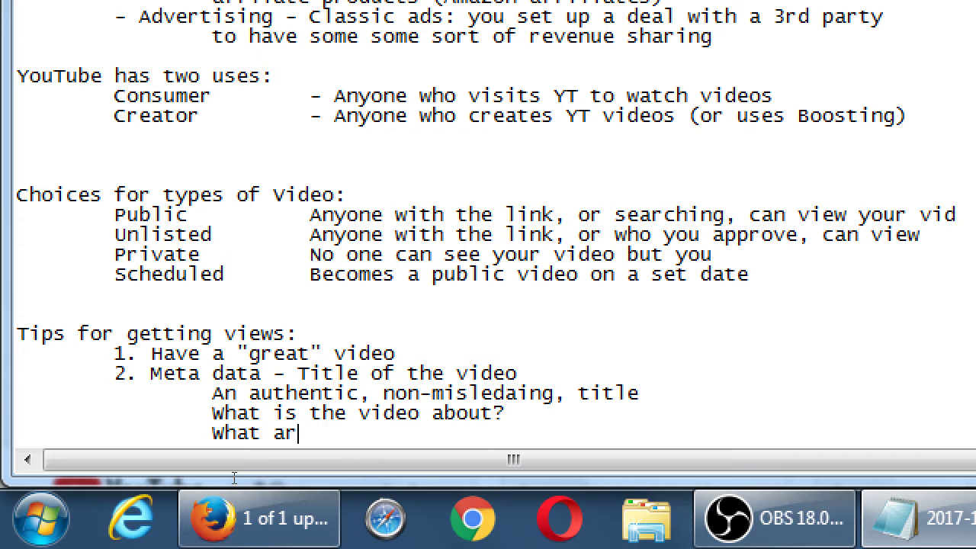
type("e keywords peol")
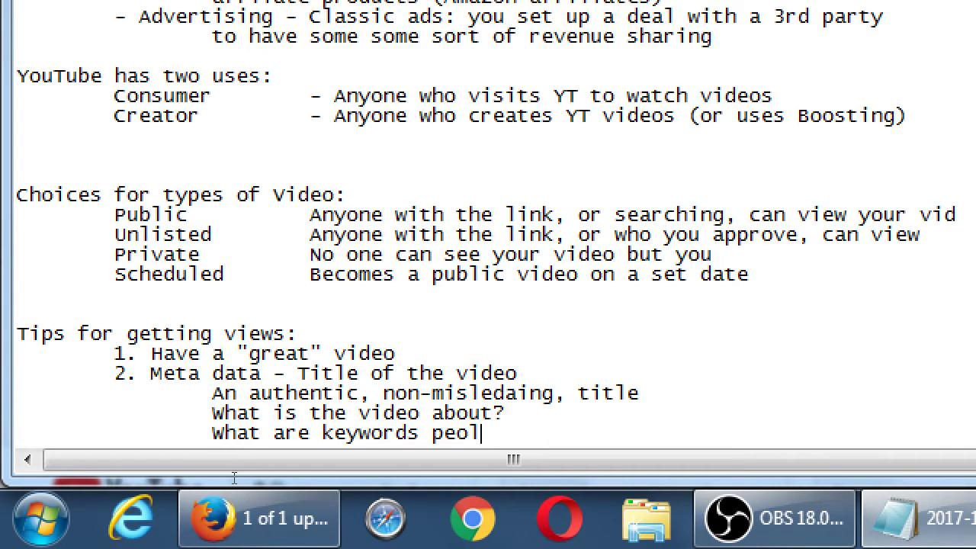
key("BackSpace")
type("ple may search for?")
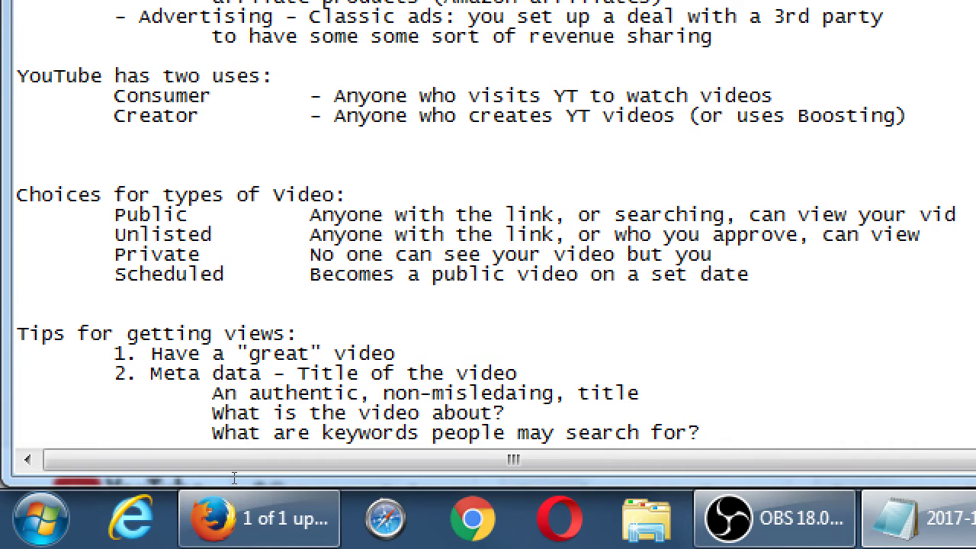
Add the indented line "Get ideas from the comeptition" below the keywords question
key("Return")
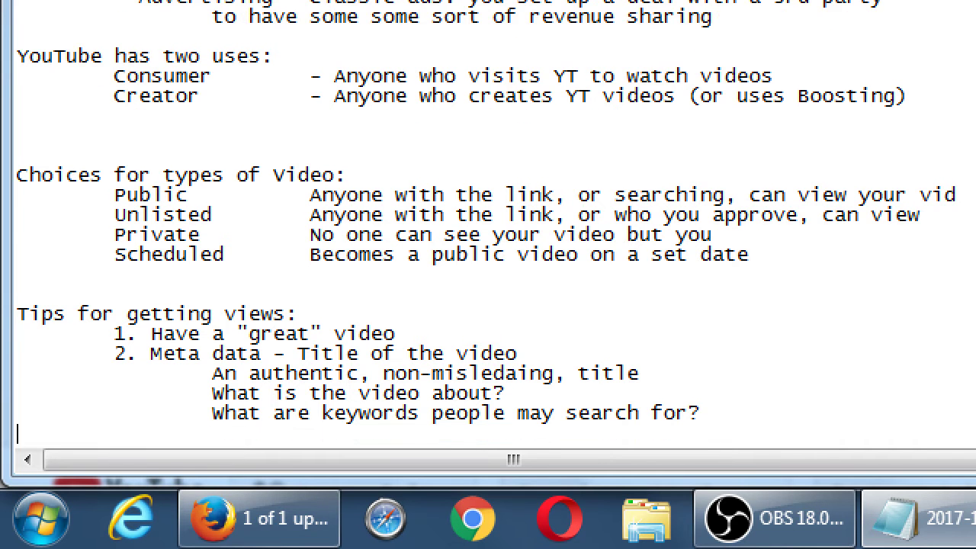
scroll(157, 420, "down", 1)
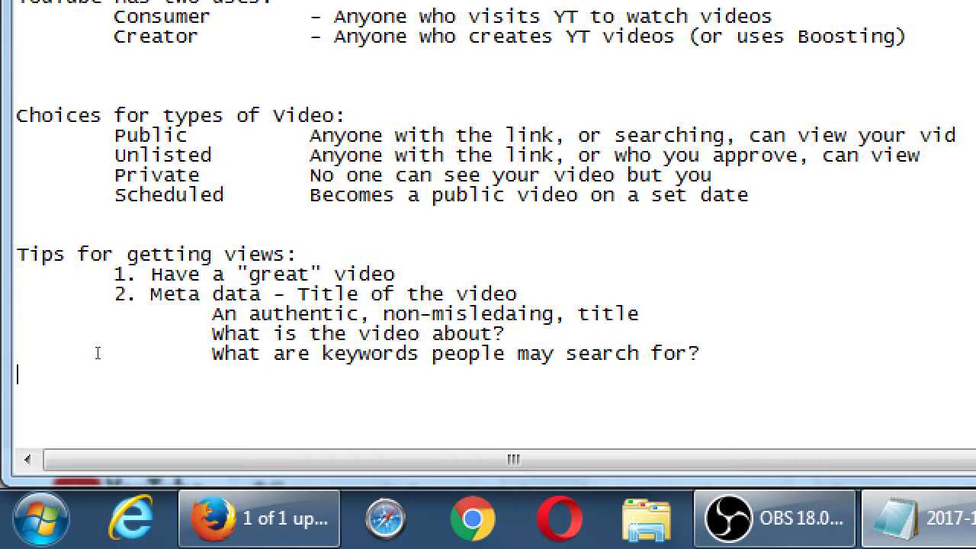
key("Tab")
type("Get ide")
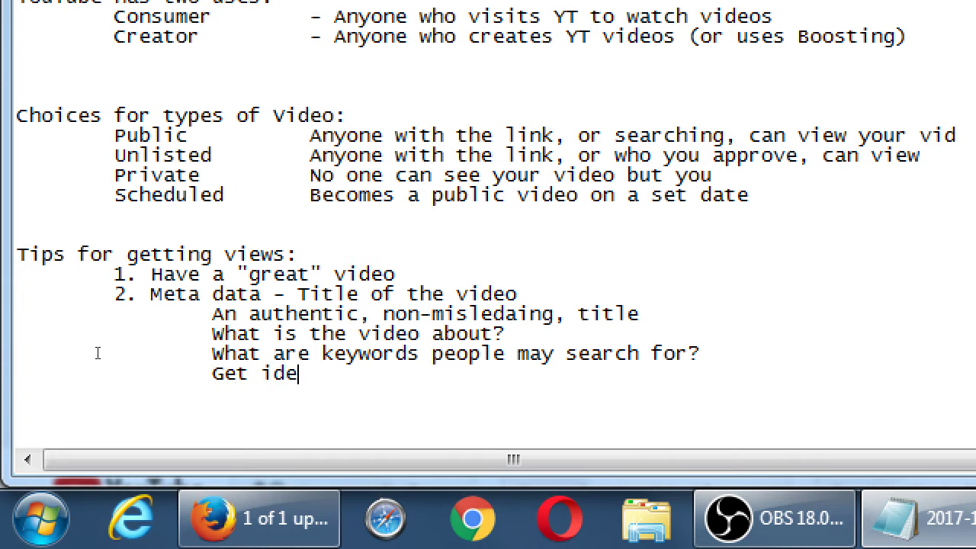
type("as fromt he")
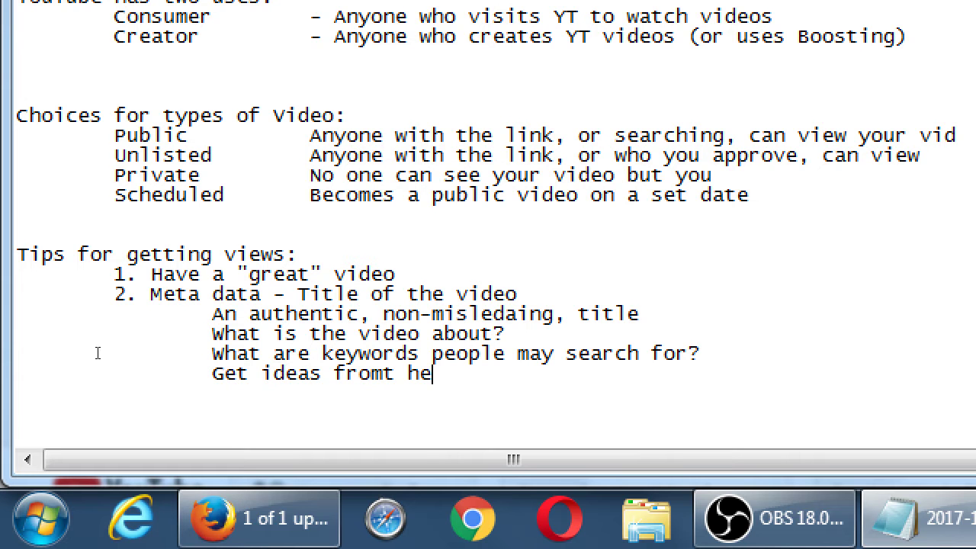
key("BackSpace")
key("BackSpace")
key("BackSpace")
type("t")
key("BackSpace")
key("BackSpace")
key("BackSpace")
type("the comeptition")
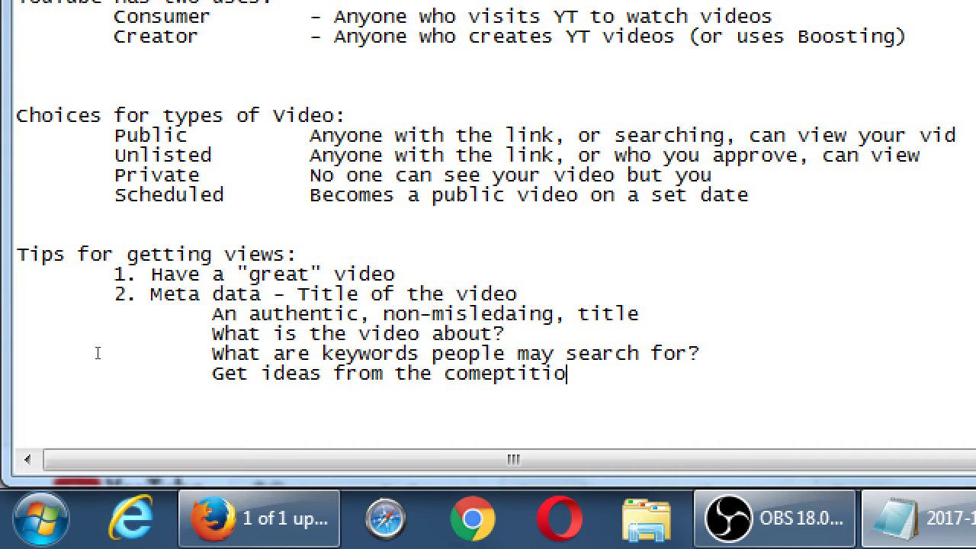
Add the indented line "No need to add your branding here" to the title tip
key("Return")
key("Tab")
key("Tab")
type("No need to add your")
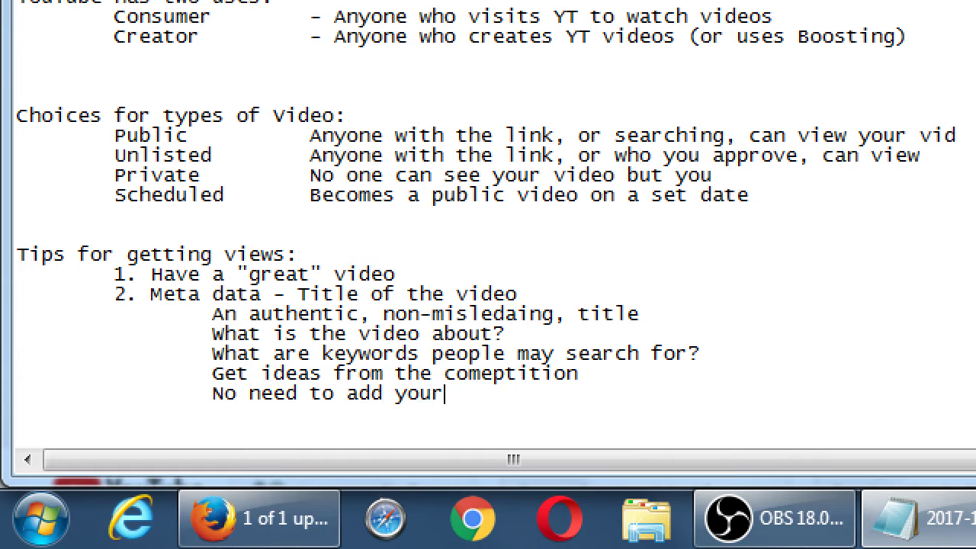
type(" branding here")
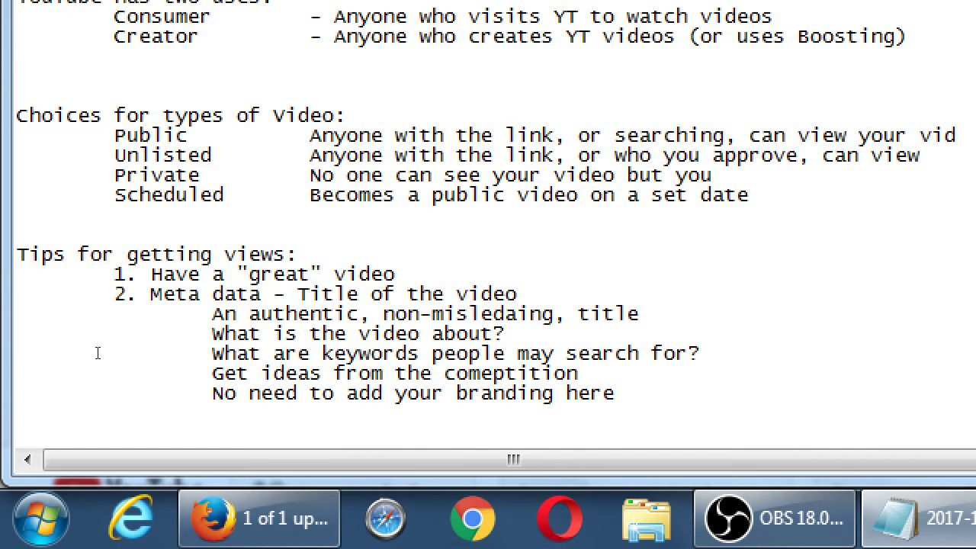
Switch to YouTube in Firefox and copy the uploaded video's whole title
key("alt+Tab")
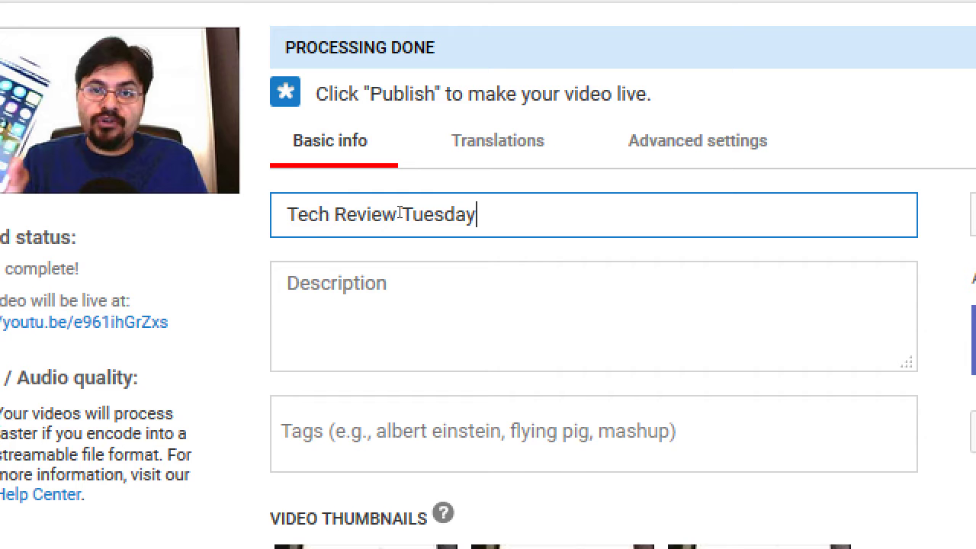
key("ctrl+a")
key("ctrl+c")
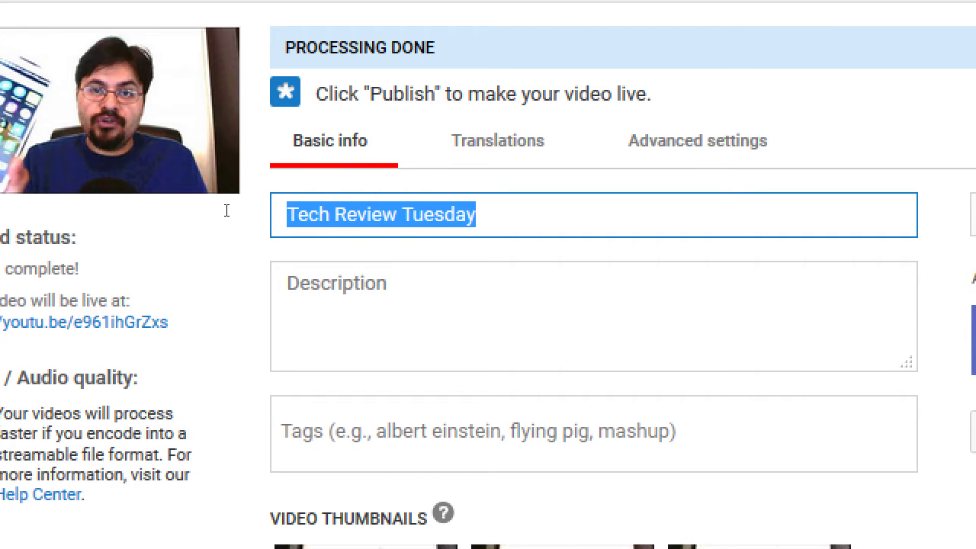
Return to the Notepad notes and paste Tech Review Tuesday as an indented line under the branding note, followed by "- not so good"
key("alt+Tab")
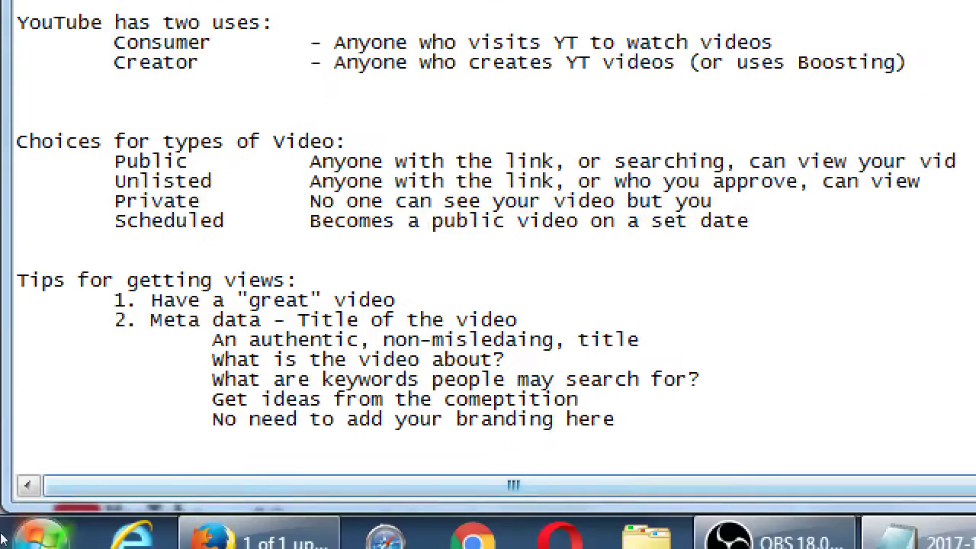
key("Return")
key("Tab")
key("Tab")
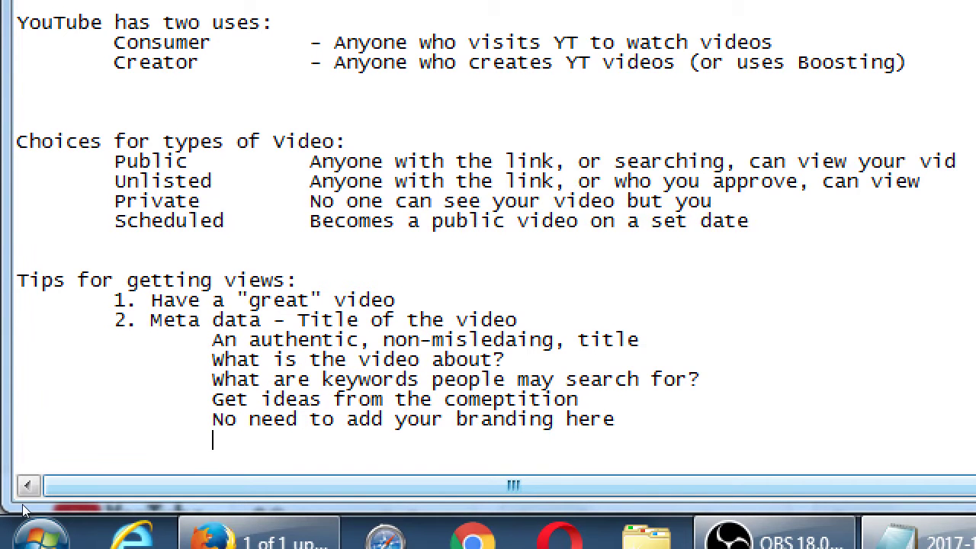
type("v")
key("Menu")
key("Escape")
key("shift+Left")
key("ctrl+v")
type("- not s")
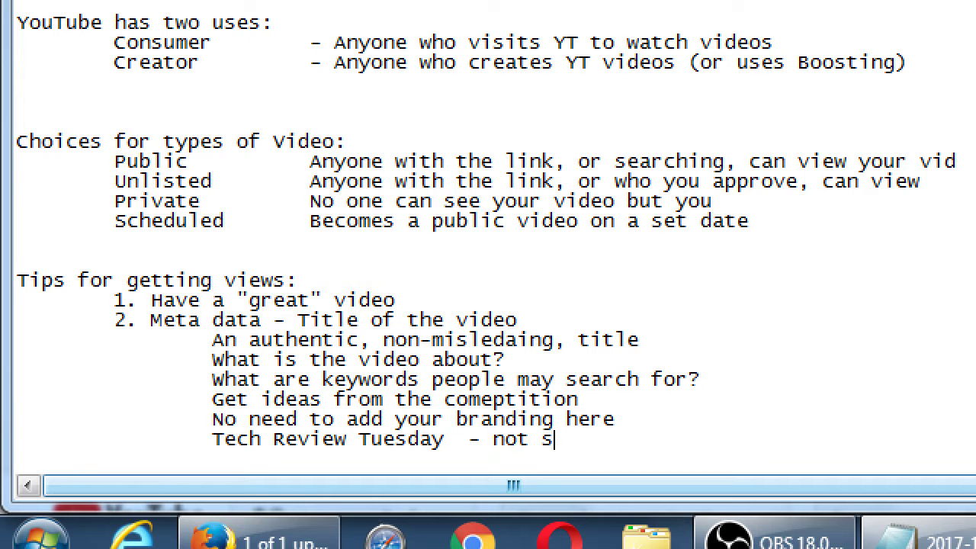
type("o good")
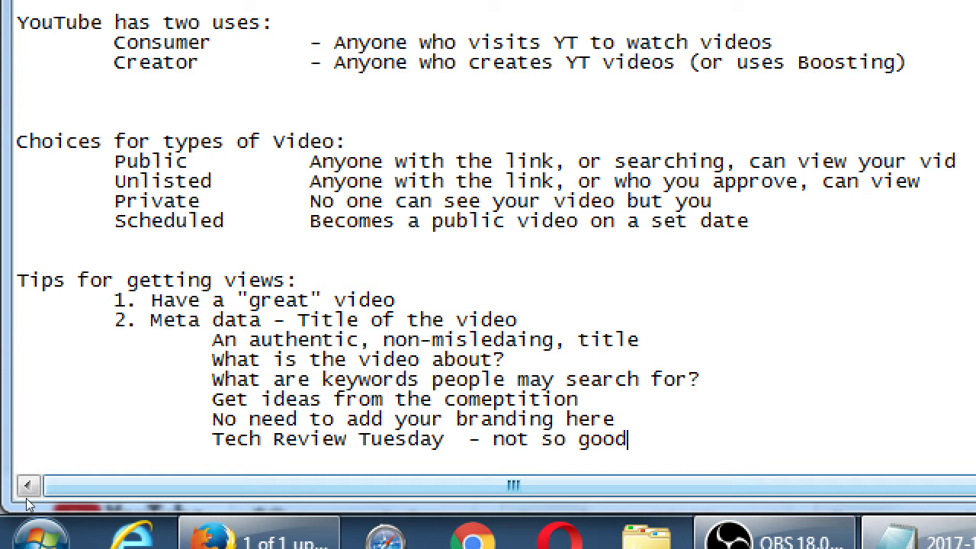
Add the indented example title "Review of the Moto G4 - better" directly below the Tech Review Tuesday line
key("Return")
key("Tab")
key("Tab")
scroll(29, 504, "down", 1)
key("Return")
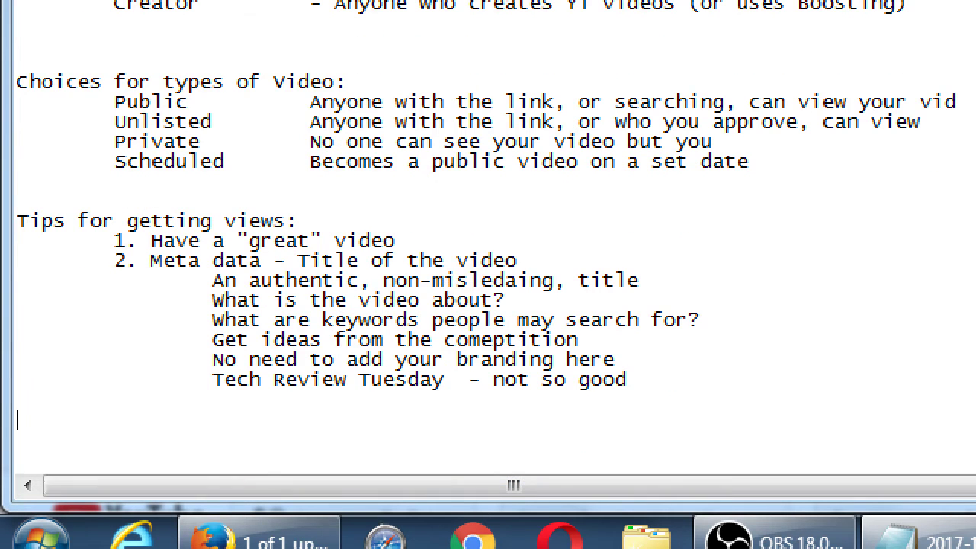
scroll(42, 485, "down", 2)
key("Up")
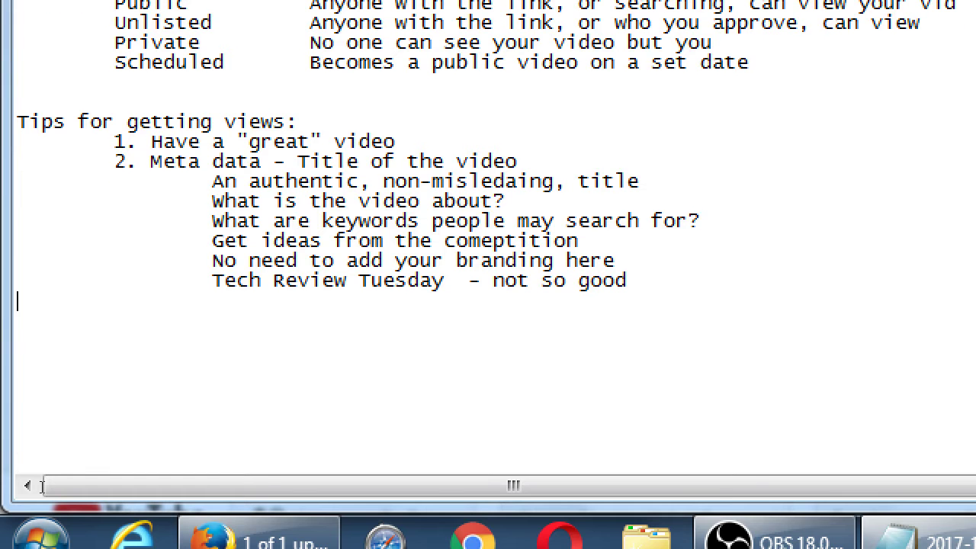
key("End")
key("Tab")
type("Review")
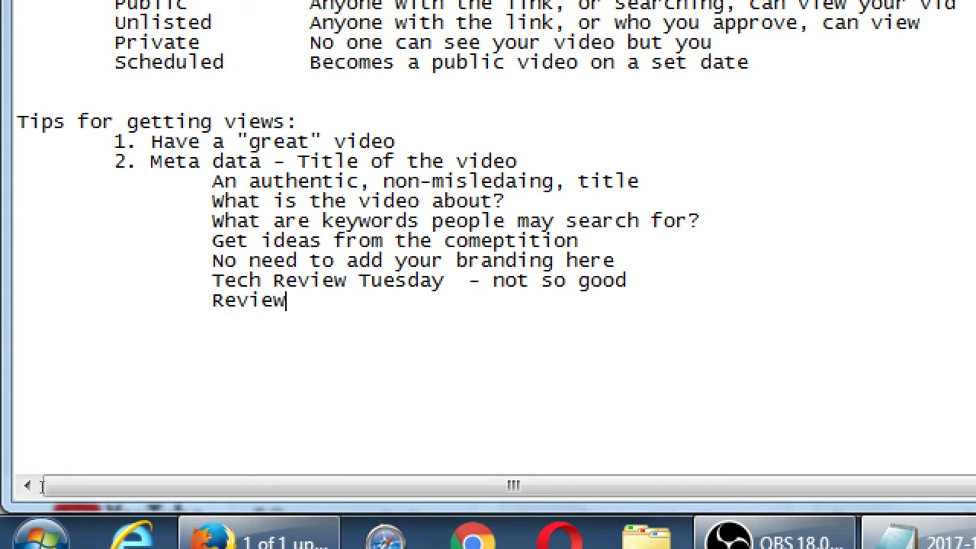
type(" of the Moto g4")
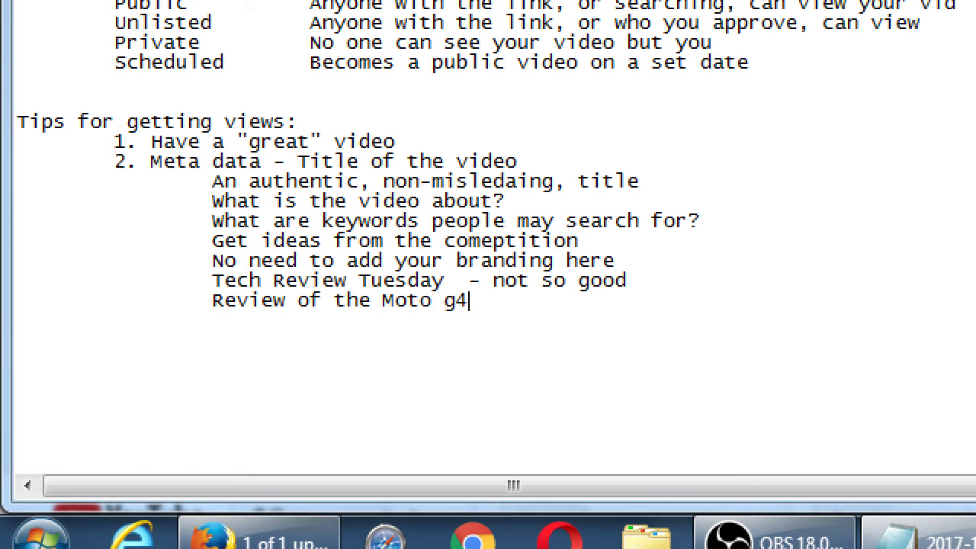
key("BackSpace")
key("BackSpace")
type("G4")
type("- better")
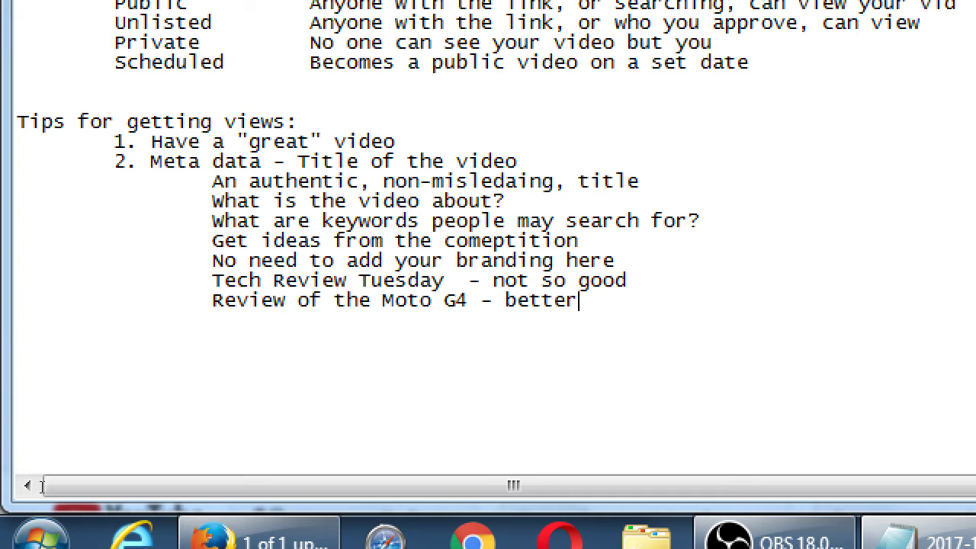
Add the indented example title "Budget phone review: Moto G4 - betterer" below the Review of the Moto G4 line
key("Return")
key("Tab")
key("Tab")
type("Budget phone")
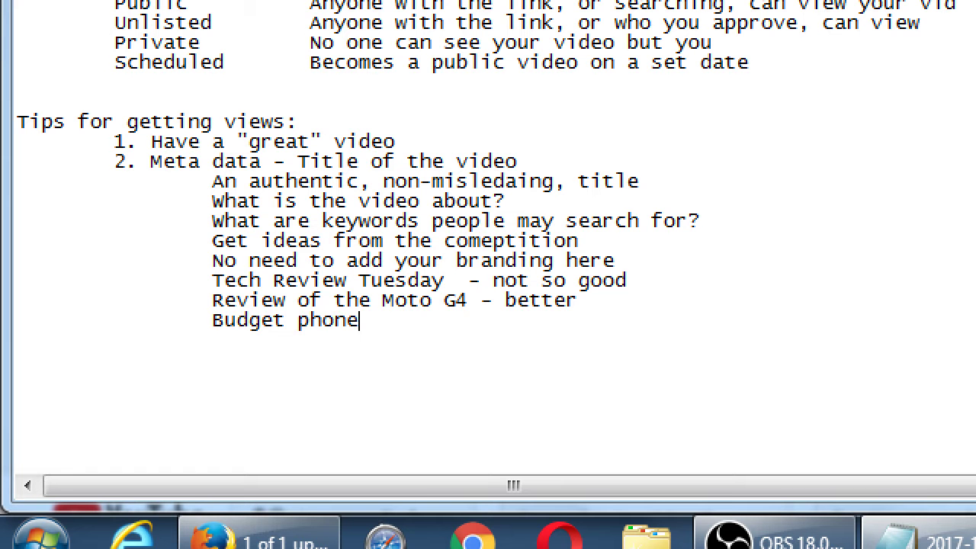
type(" review: Mo")
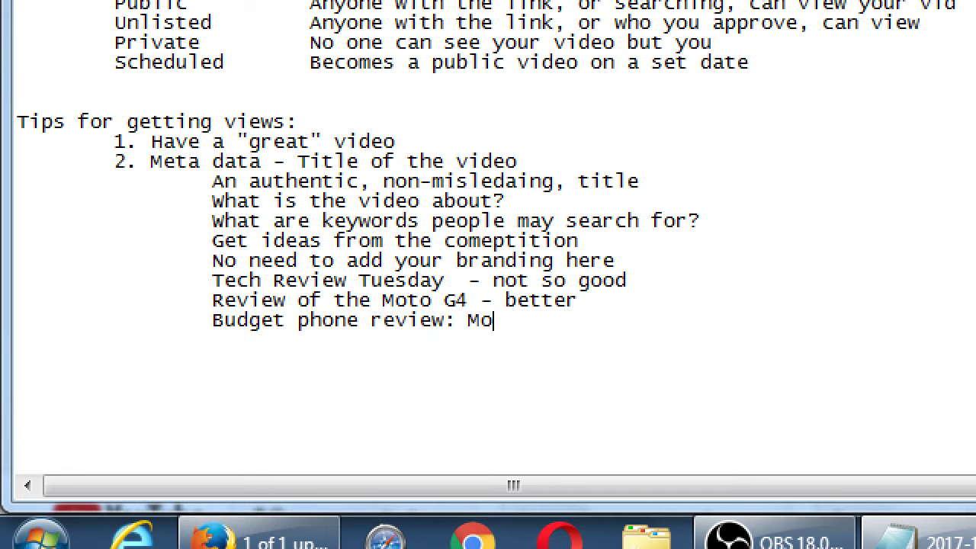
type("to G4 - betterer")
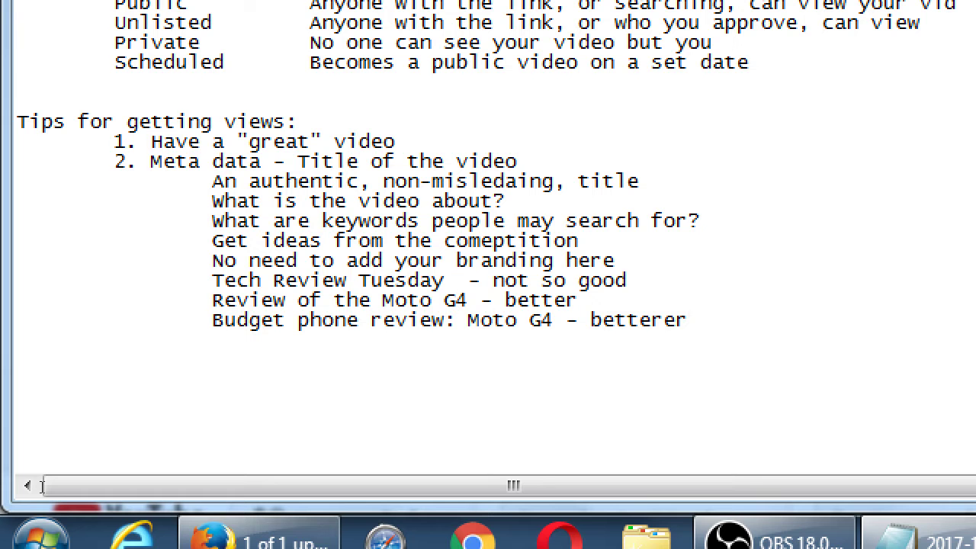
Indent the three example title lines under the branding note by one more level
key("Up")
key("Tab")
key("Down")
key("Tab")
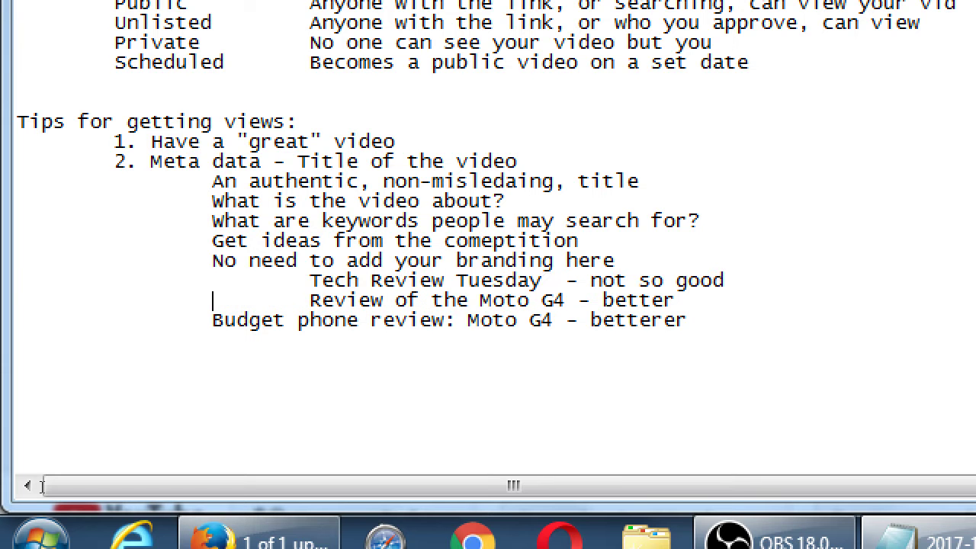
key("Down")
key("End")
key("Home")
key("Tab")
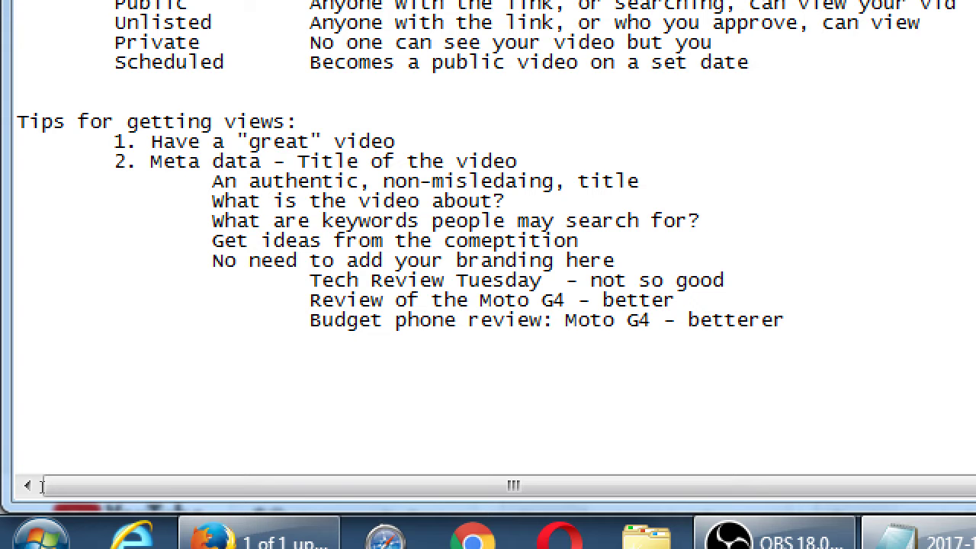
Add the numbered tip "3. Meta data - description" below the example titles, aligned with tip 2
key("End")
key("Return")
key("Tab")
type("3. Meta Da")
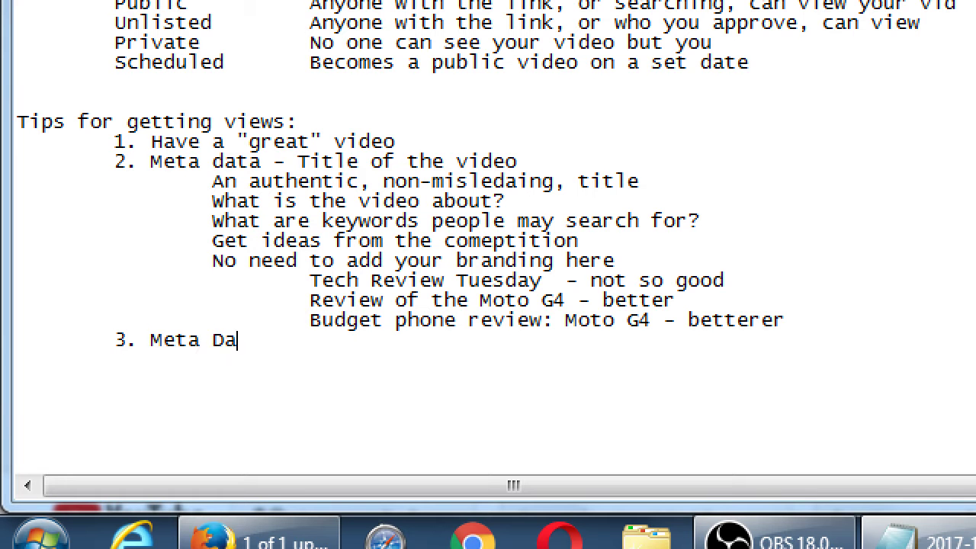
type("t")
key("BackSpace")
key("BackSpace")
type("data - description")
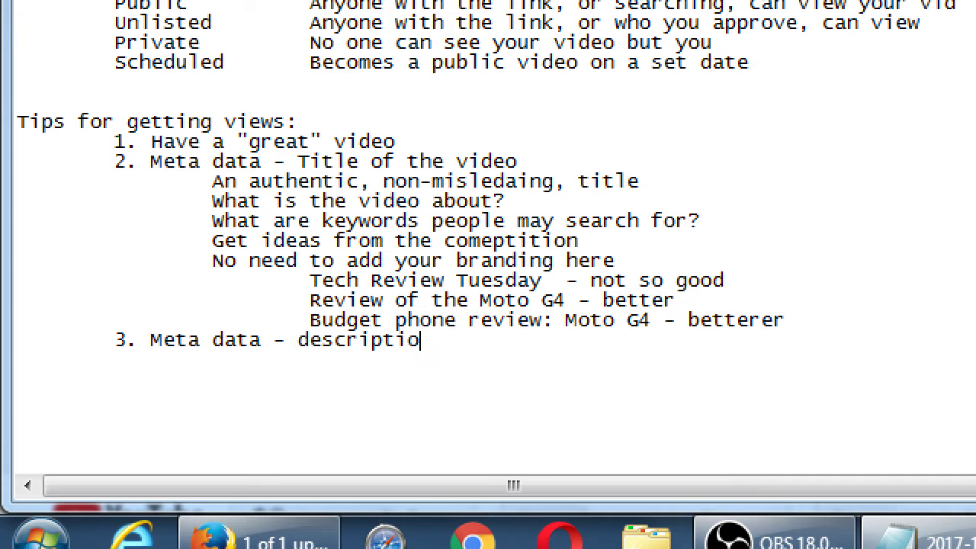
Copy the text "Budget phone review: Moto G4" from the last example title, without the betterer remark
key("Up")
key("Left")
key("Left")
key("Left")
key("Left")
key("Left")
key("Left")
key("Left")
key("Left")
key("Left")
key("Left")
key("shift+Right")
key("shift+Right")
key("shift+Right")
key("shift+Right")
key("shift+Right")
key("shift+Right")
key("shift+Right")
key("shift+Right")
key("shift+Right")
key("shift+Right")
key("shift+Right")
key("shift+Right")
key("shift+Right")
key("shift+Right")
key("shift+Right")
key("shift+Right")
key("shift+Right")
key("shift+Right")
key("shift+Right")
key("shift+Right")
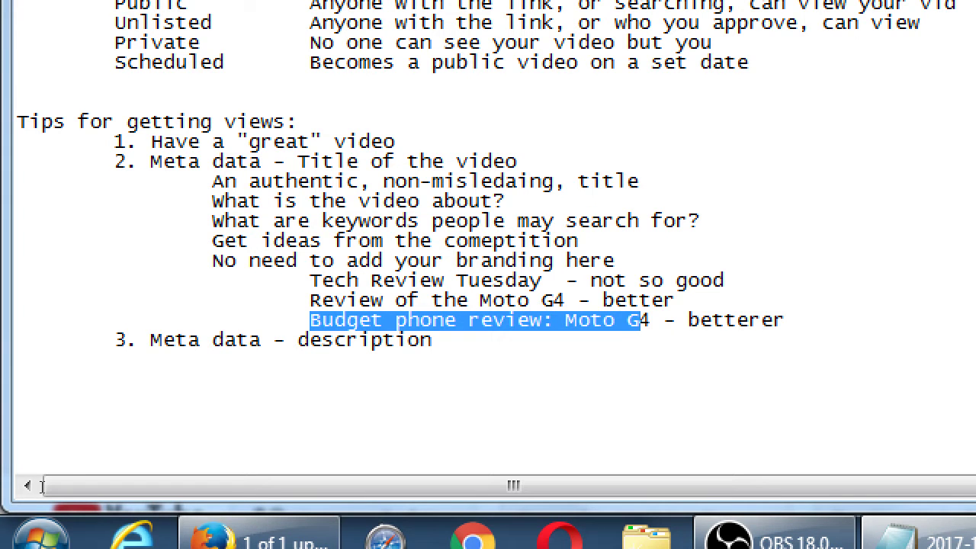
key("shift+Right")
key("ctrl+c")
Switch to YouTube in Firefox and replace the uploaded video's title with the copied "Budget phone review: Moto G4"
key("super+minus")
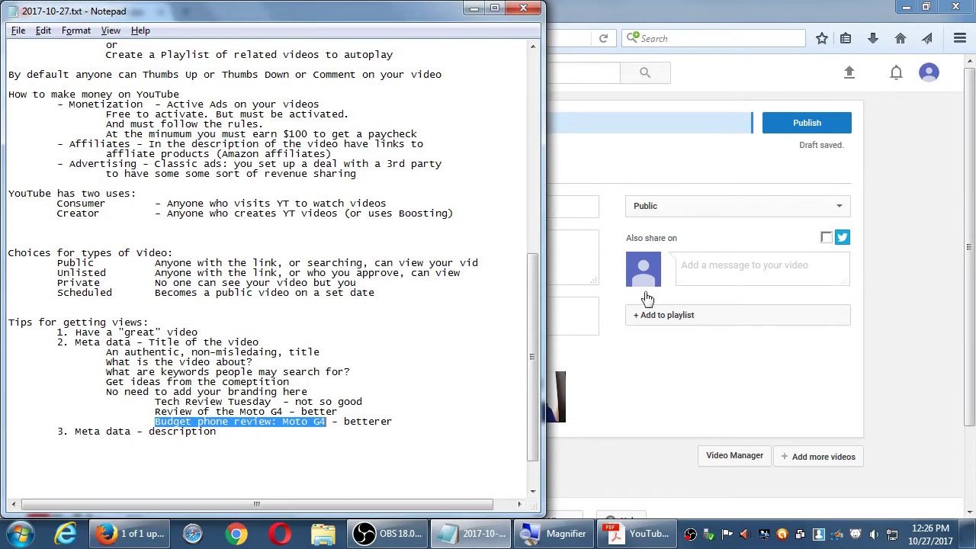
left_click(597, 192)
left_click_drag(526, 209, 1, 139)
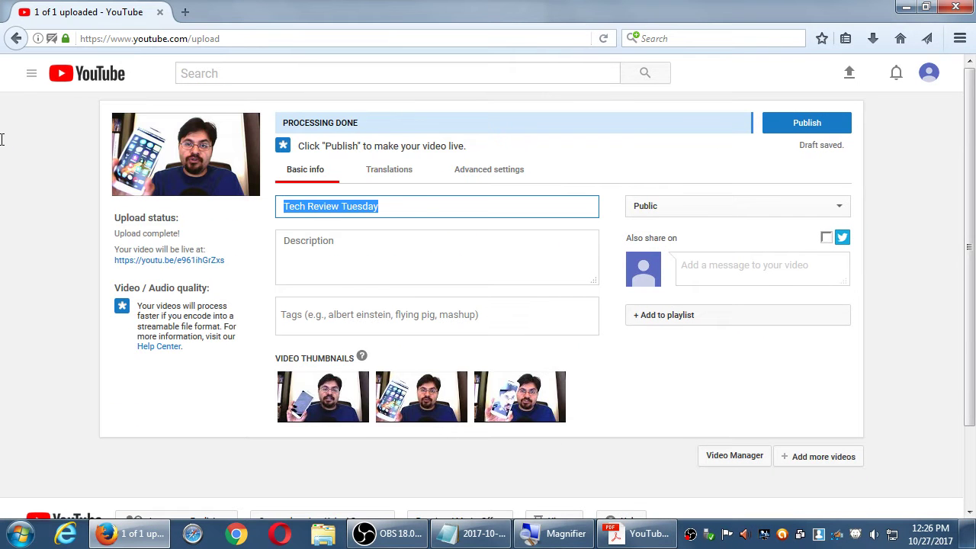
key("ctrl+v")
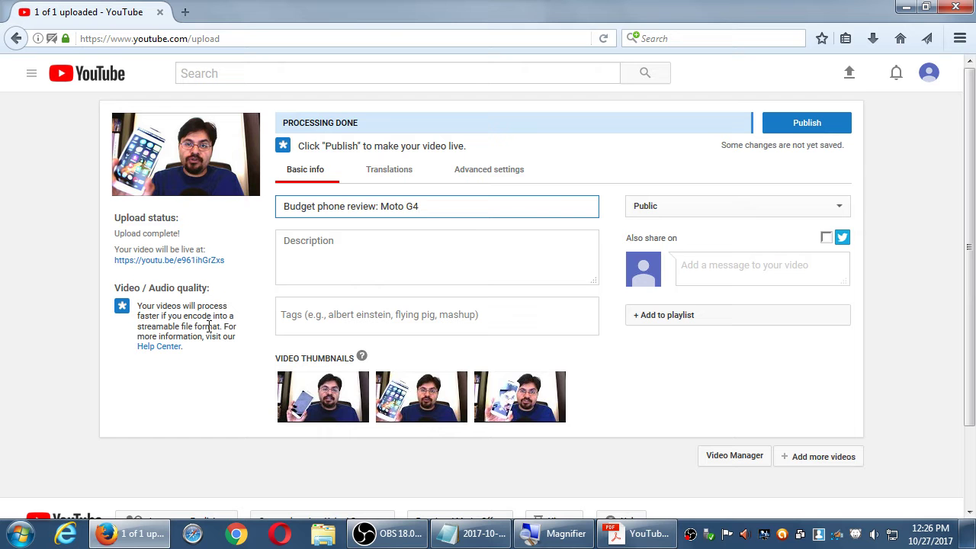
Test the title's length limit with very long filler text after Moto G4, replacing it with a shorter filler string
type("lfsdj sdflk jdsflksdf ajlksfdajlkd fskldsfklfdsklfsd klfdslkfsdlf")
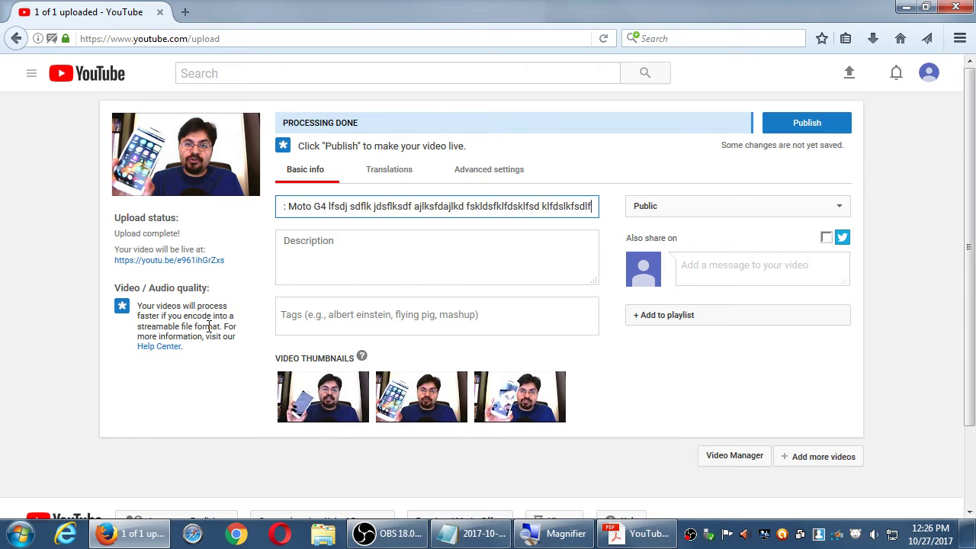
type("dsj lkfdlkfjklafsjfdlsfdjfsdlkjfsdklfjsdklas")
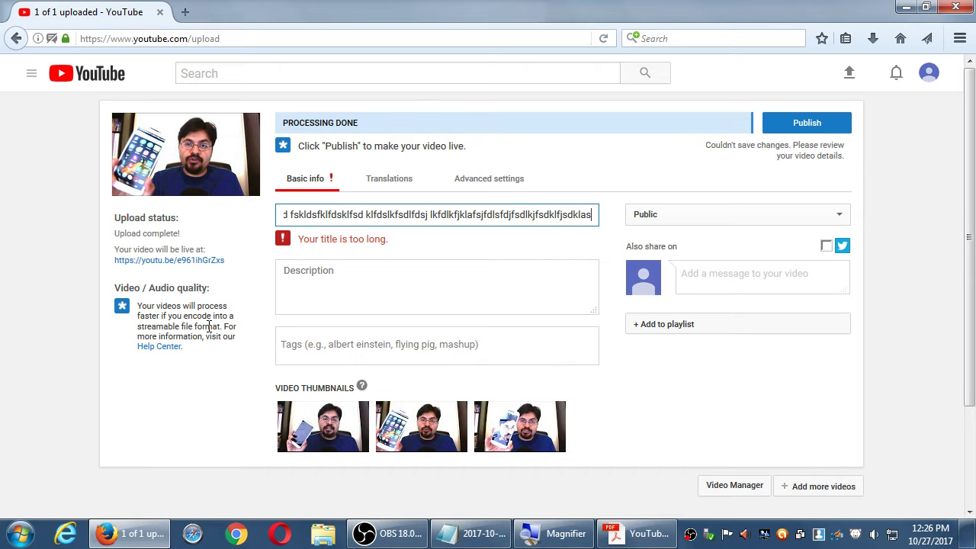
key("shift+Home")
key("shift+Right")
key("shift+Right")
key("shift+Right")
key("shift+Right")
key("shift+Right")
key("shift+Right")
key("shift+Right")
key("shift+Right")
key("shift+Right")
key("shift+Right")
key("shift+Right")
key("shift+Right")
key("shift+Right")
key("shift+Right")
key("shift+Right")
key("shift+Right")
key("shift+Right")
key("shift+Right")
key("shift+Right")
key("shift+Right")
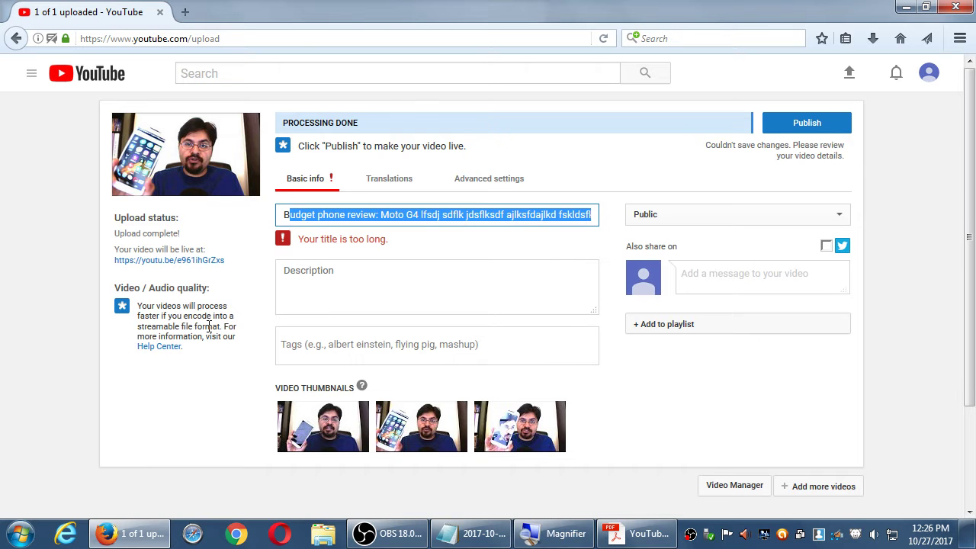
key("shift+Right")
key("shift+Right")
key("shift+Right")
key("shift+Right")
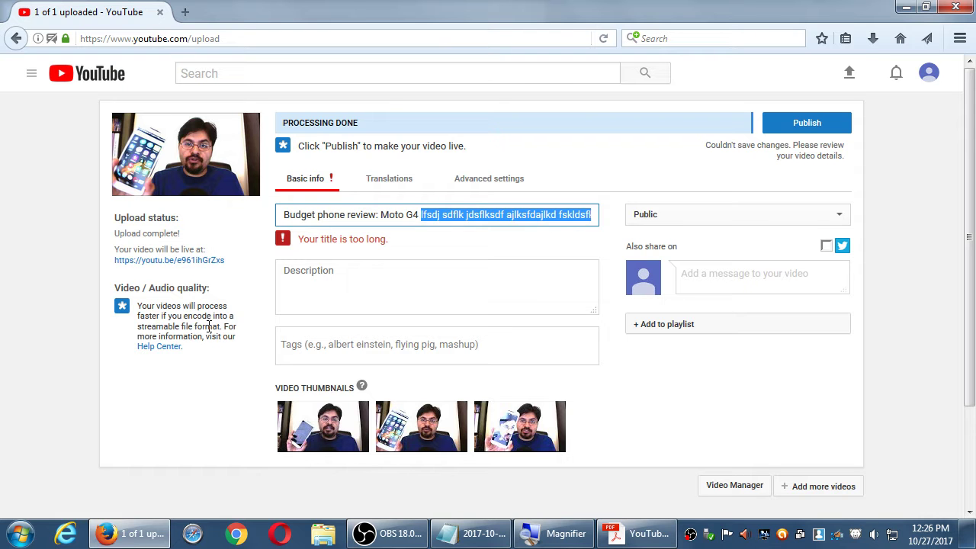
key("BackSpace")
type("jdskfjsakfdjfdsakjsfdkjsfdksfdjkdfsdfk")
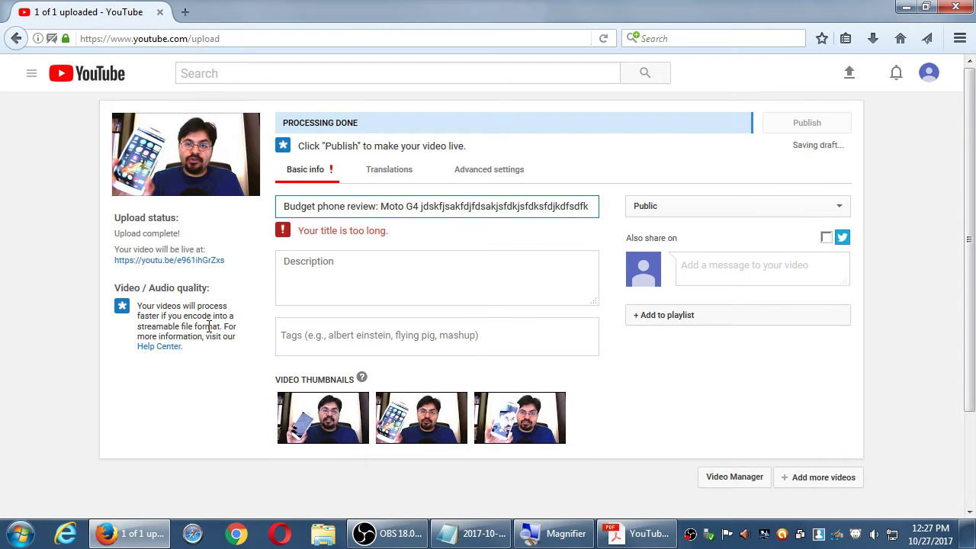
key("Tab")
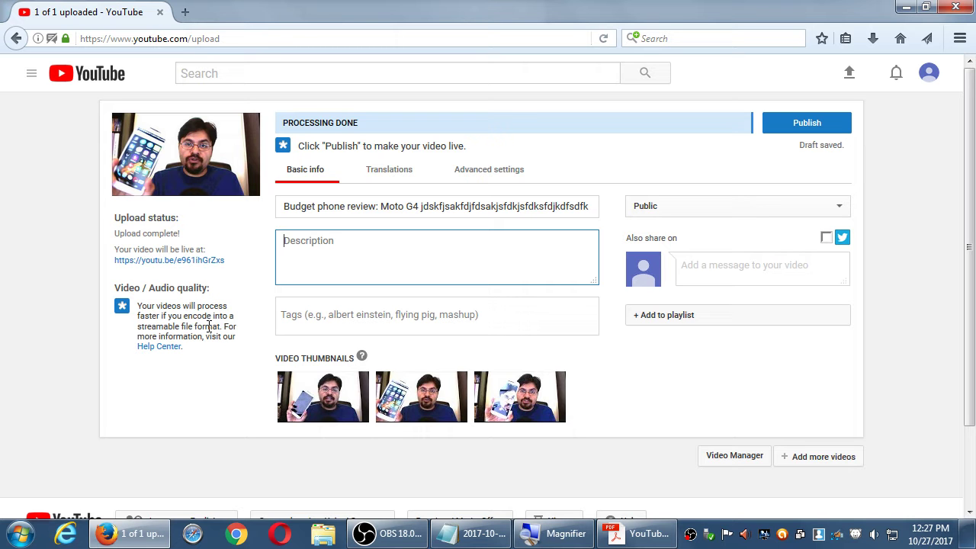
Extend the video title with more filler words and trim the last characters to probe the length limit again
key("shift+Tab")
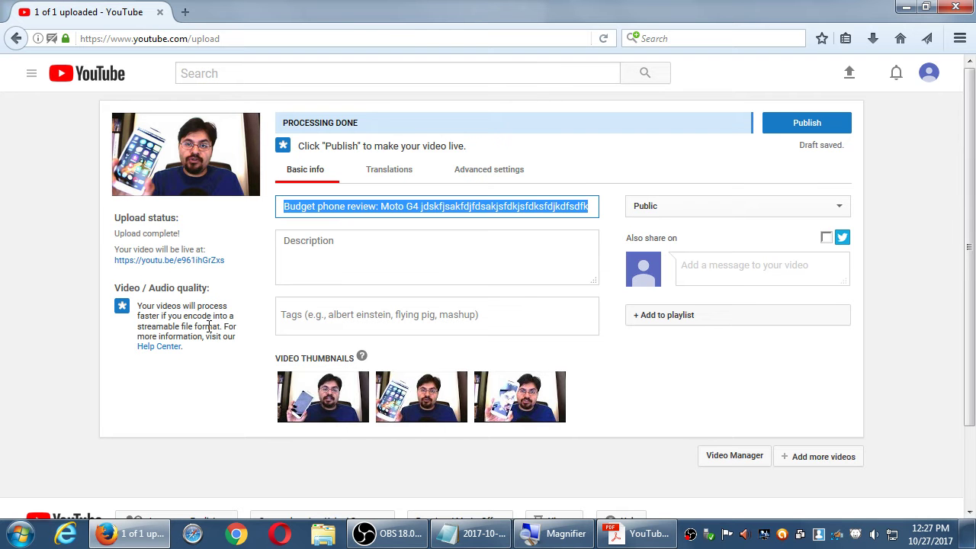
key("End")
type("kjdfkdjkfd jkkd jkdfjdfkj fdkjdf")
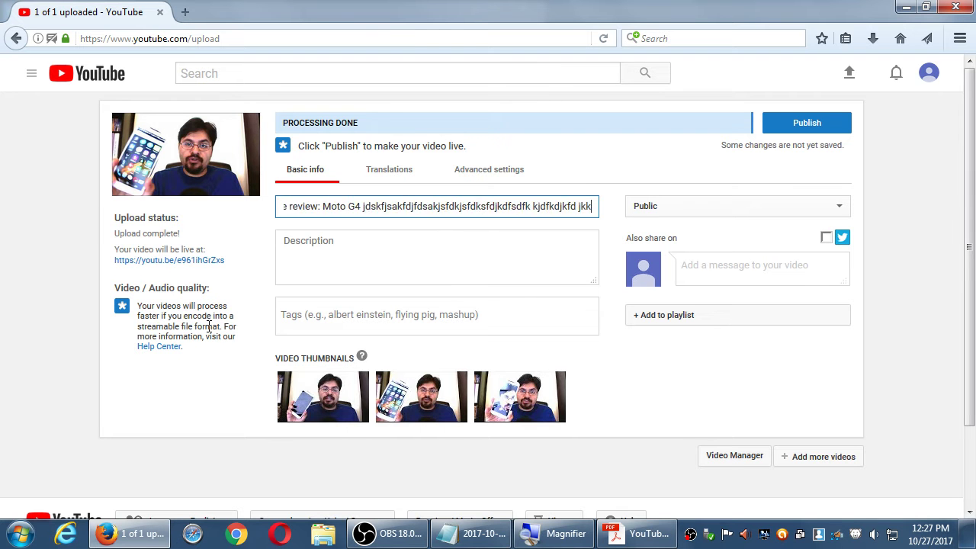
type(" kdj kdfjkdf ")
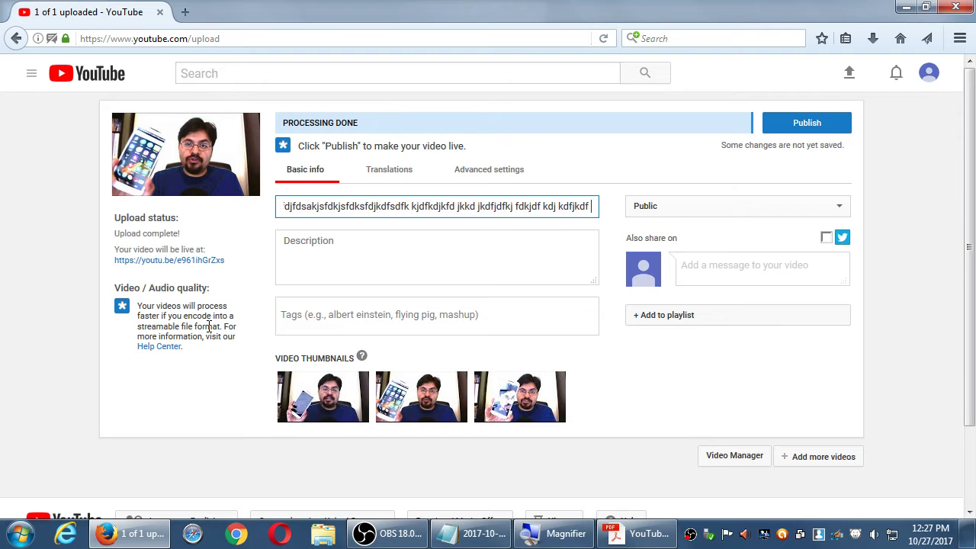
type("dfkk jdfkfdjk dfkdfk dfjkdfjkd")
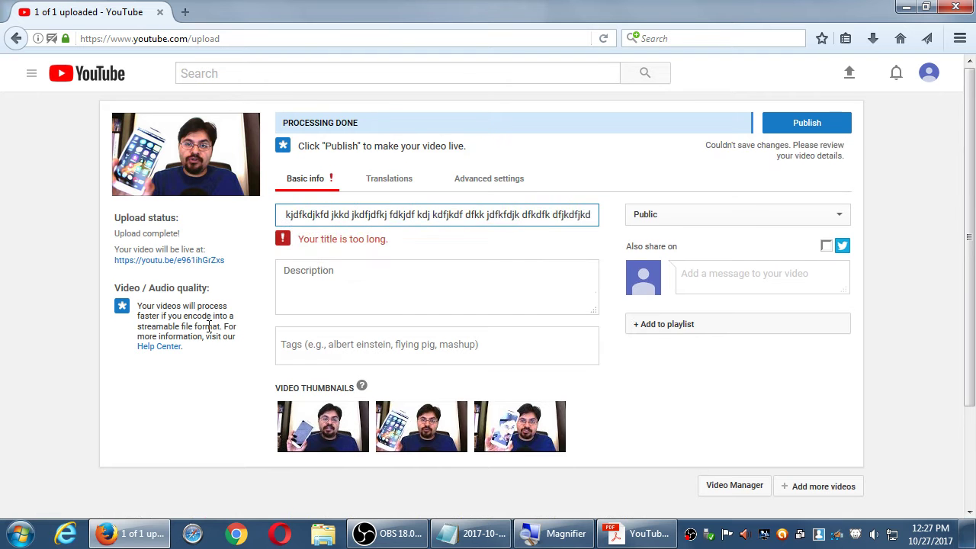
key("BackSpace")
key("BackSpace")
key("BackSpace")
key("BackSpace")
key("BackSpace")
key("BackSpace")
key("BackSpace")
key("BackSpace")
key("BackSpace")
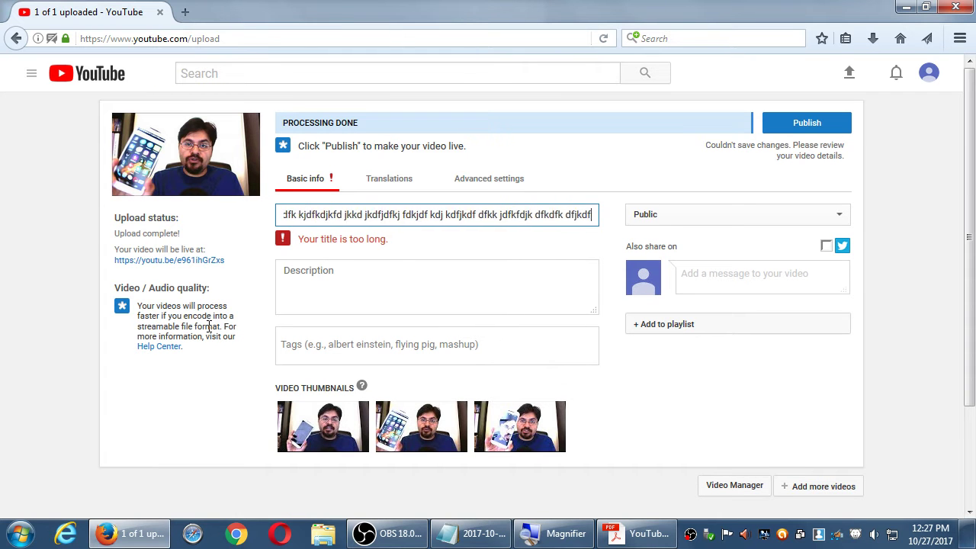
key("Tab")
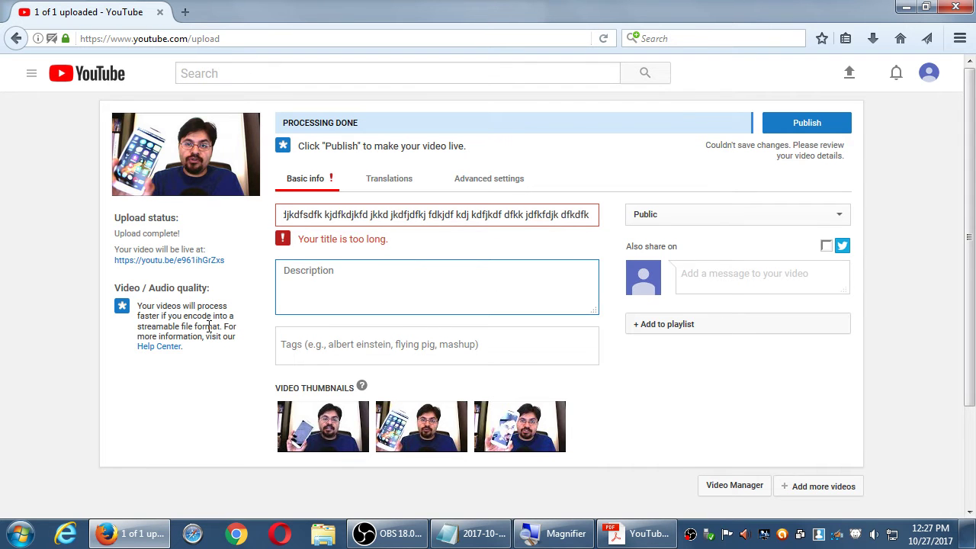
Remove the filler text and complete the video title as "Budget phone review: Moto G4"
key("shift+Tab")
key("ctrl+a")
key("Home")
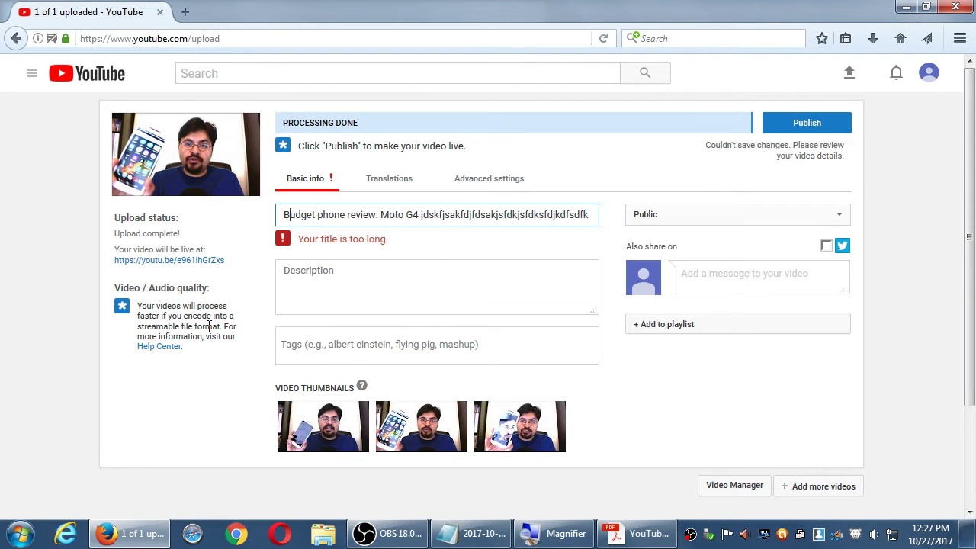
key("shift+End")
key("Delete")
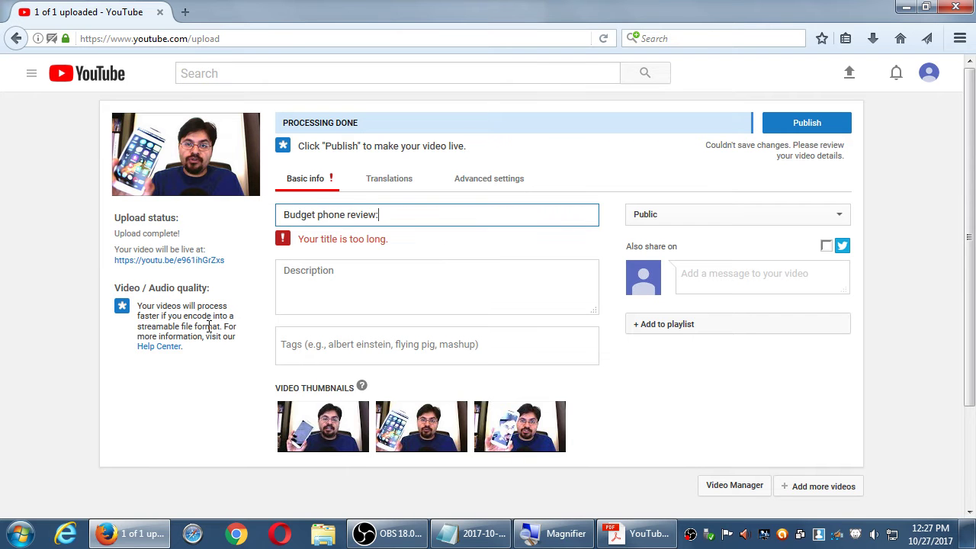
key("Tab")
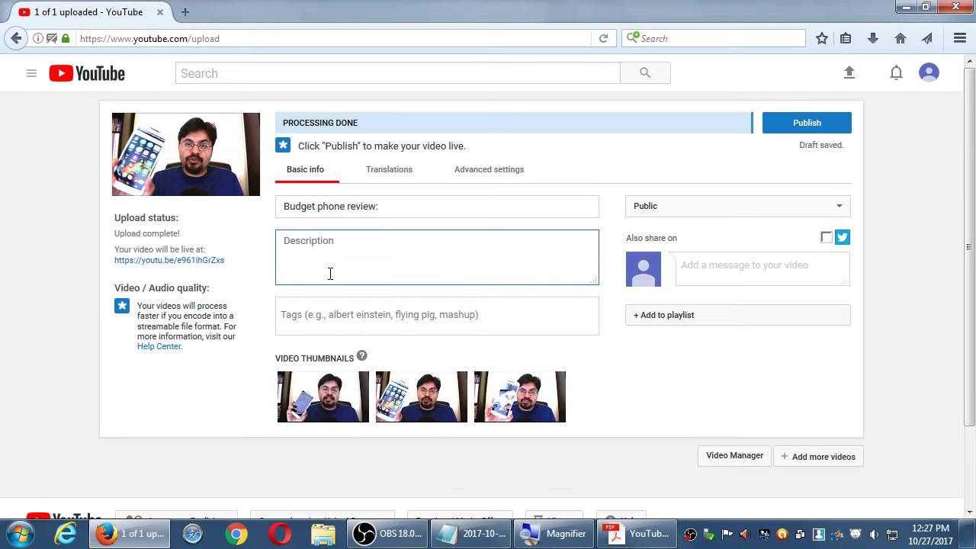
left_click_drag(415, 206, 254, 212)
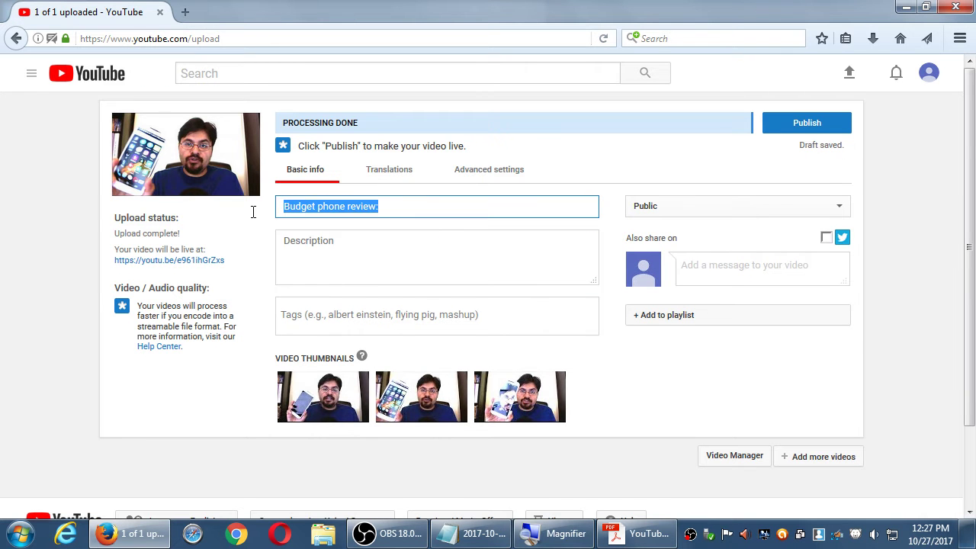
key("End")
type("MOto")
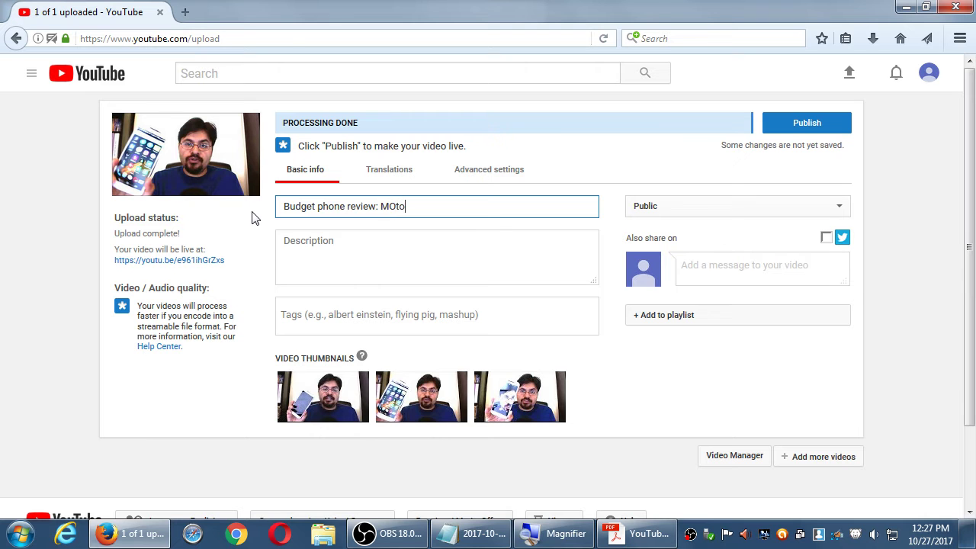
key("BackSpace")
key("BackSpace")
key("BackSpace")
type("oto G4")
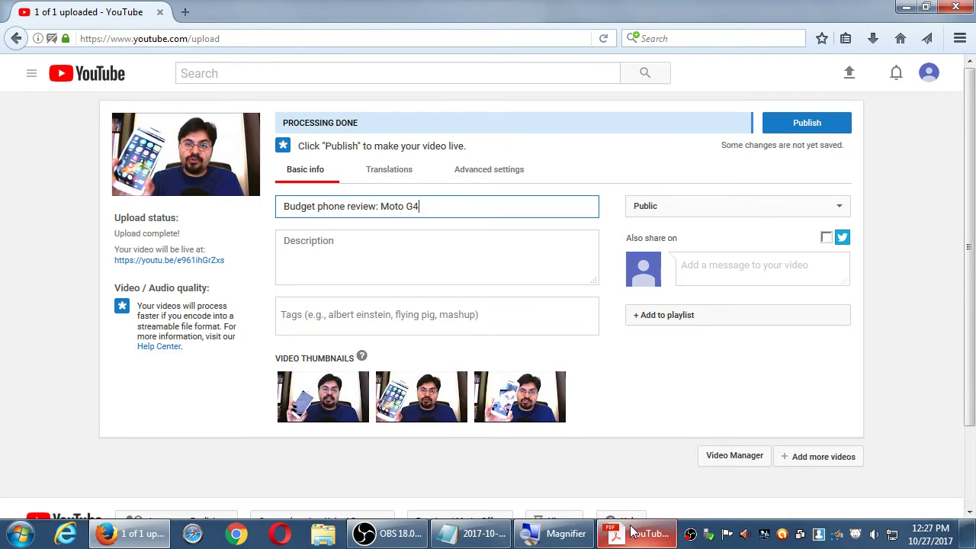
Return to the Notepad notes and add the indented line "Concise" between the example titles and tip 3
left_click(469, 534)
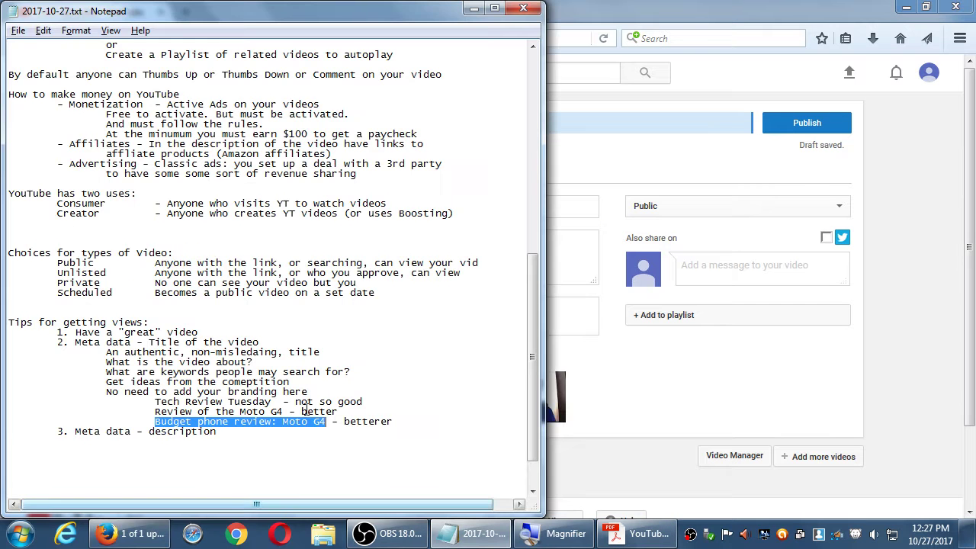
key("super+plus")
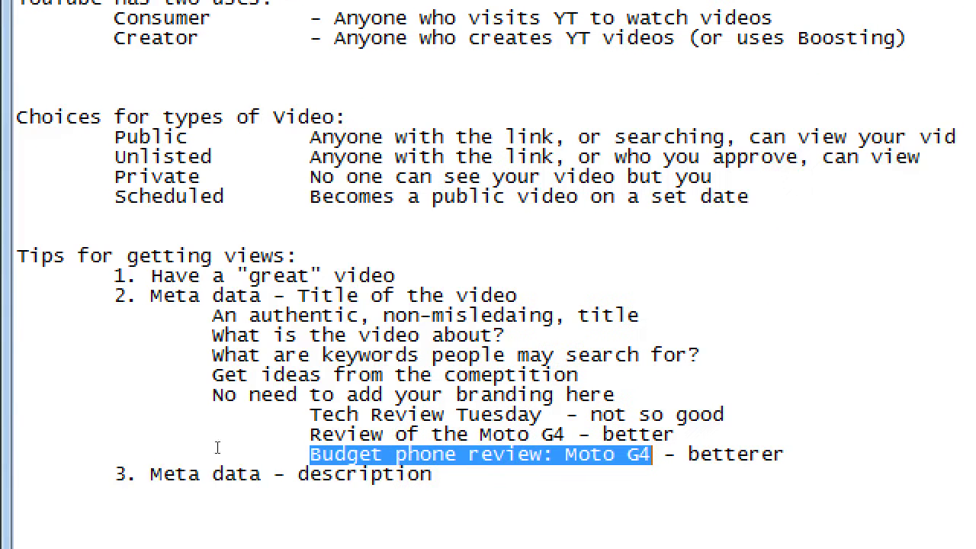
key("End")
key("Tab")
key("Tab")
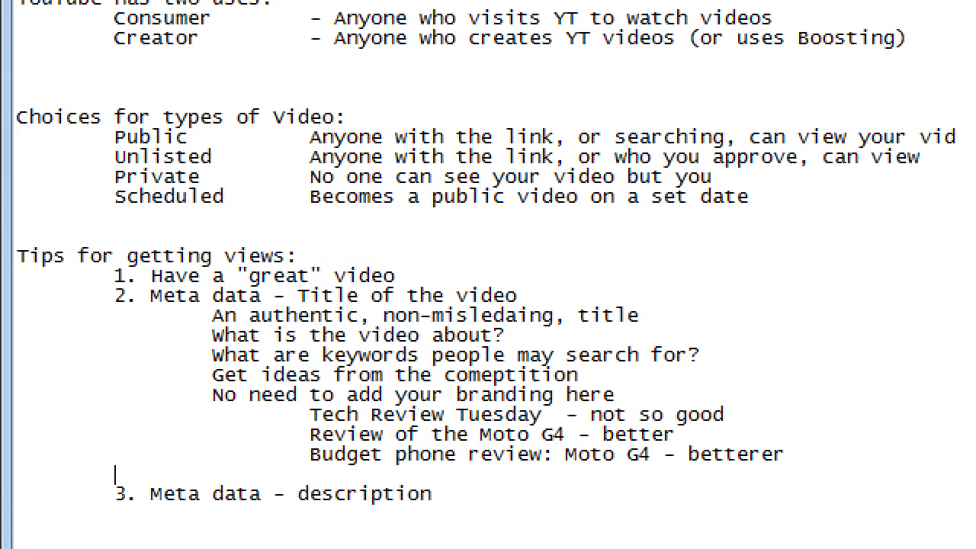
type("Concise")
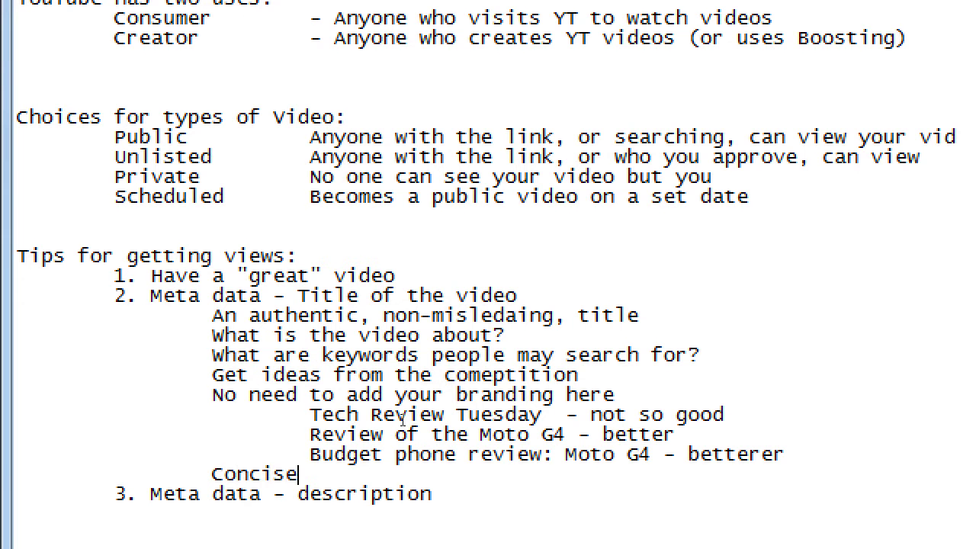
Add the indented line "As long as you want." beneath tip 3 on the description metadata
scroll(403, 422, "down", 2)
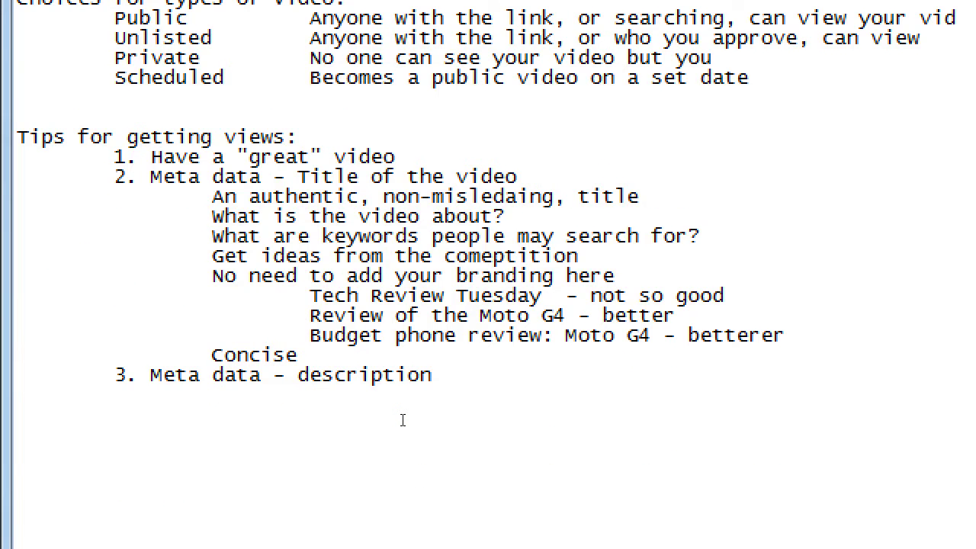
key("Up")
key("Up")
key("Up")
key("Up")
key("Up")
key("Up")
key("Up")
key("Tab")
key("Tab")
type("As long as")
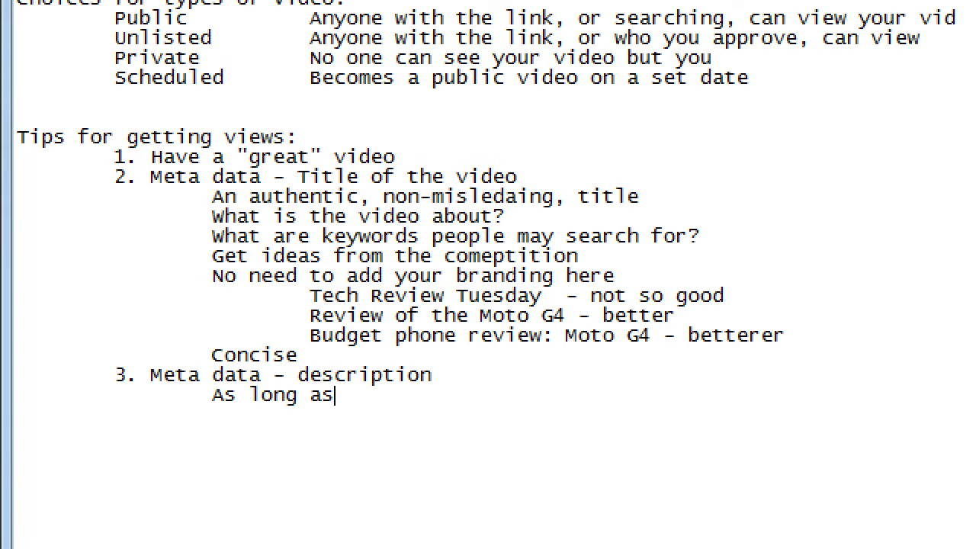
type(" you want.")
Add the indented line "Complete sentences, full of key words." to the description tips
key("Return")
key("Tab")
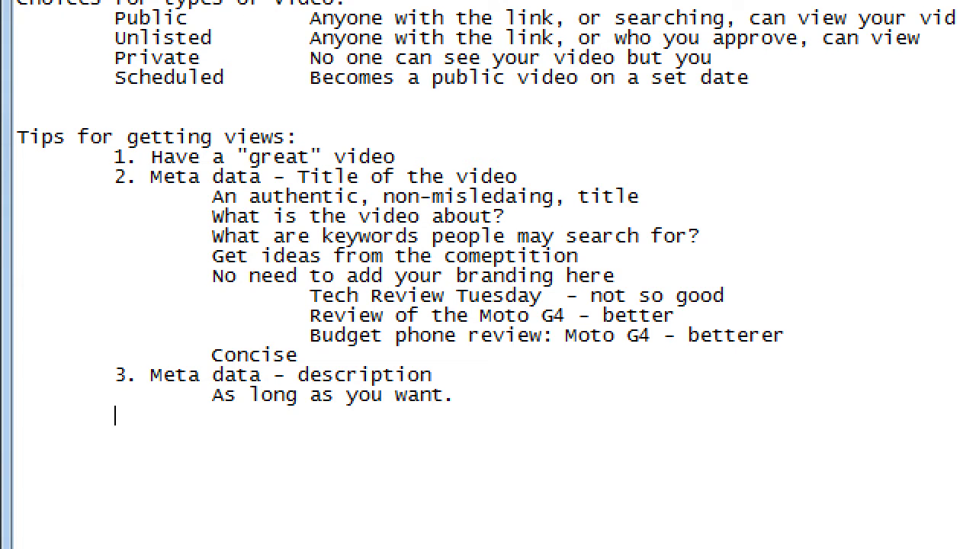
key("Tab")
type("Complete ")
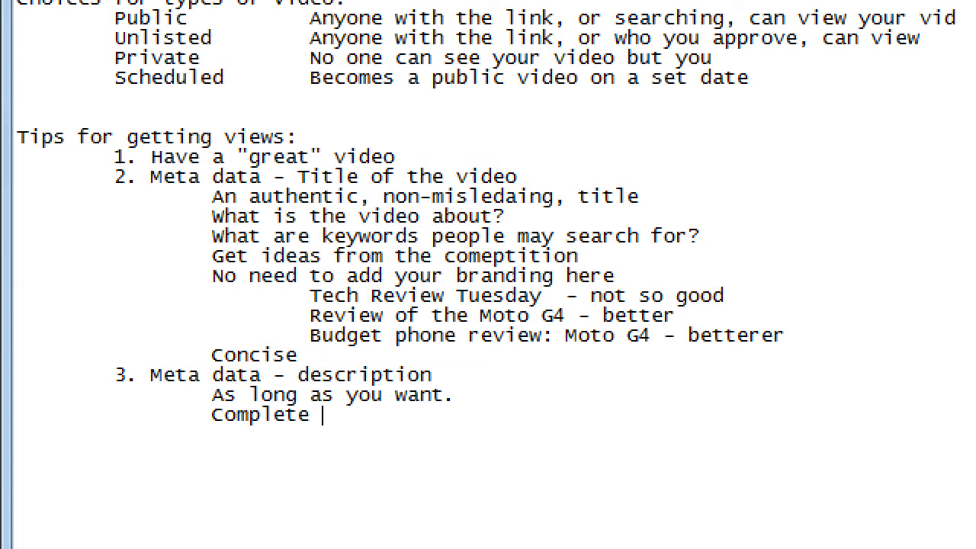
type("senteces")
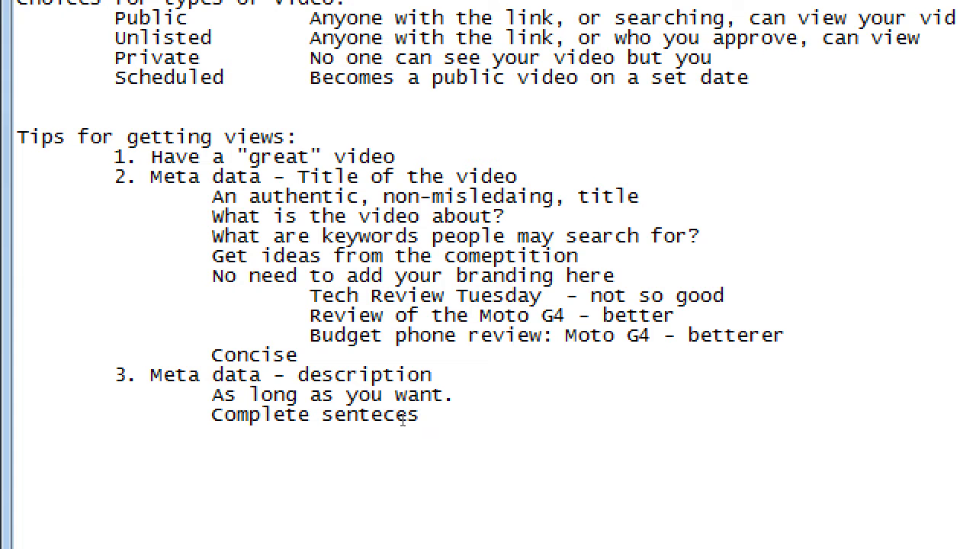
type(",")
key("BackSpace")
key("BackSpace")
key("BackSpace")
key("BackSpace")
type("nces, full of ")
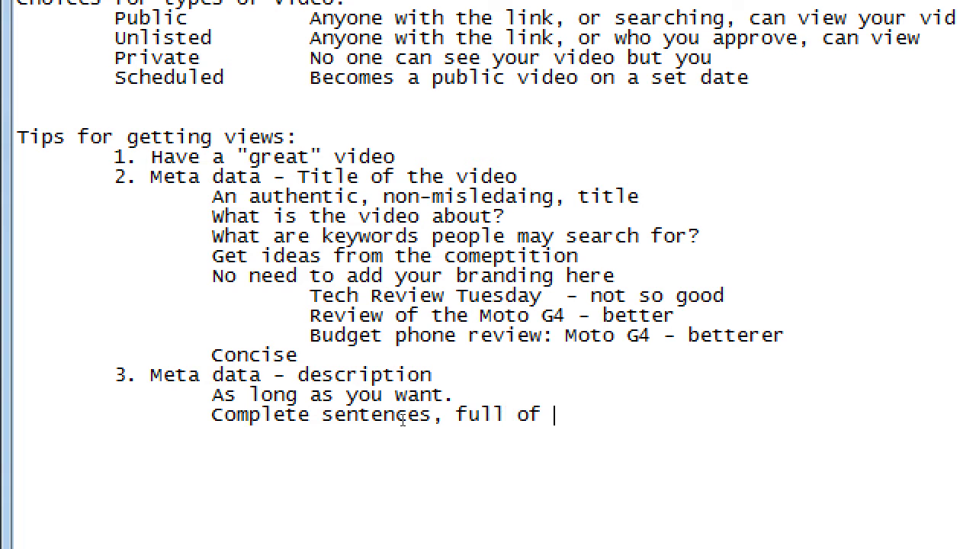
type("key words.")
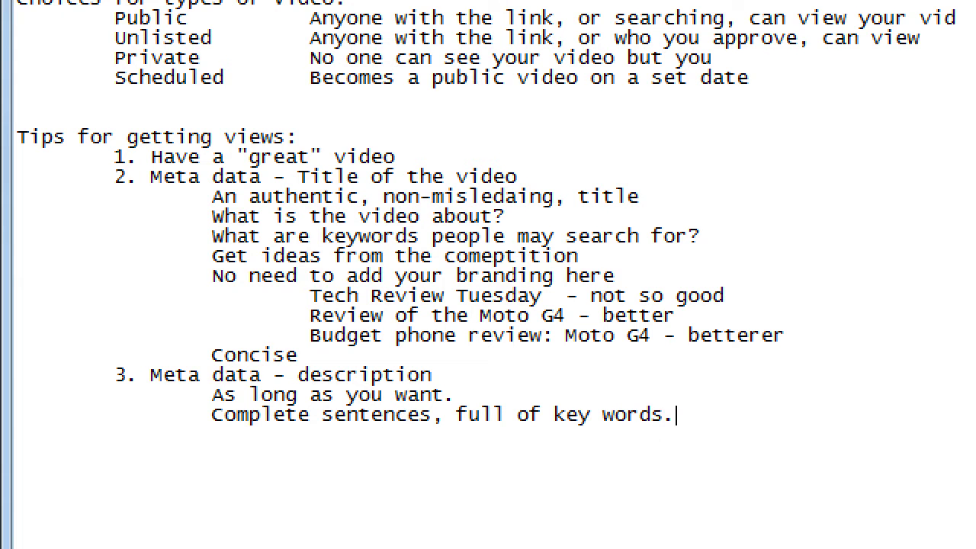
key("Return")
key("Tab")
key("Tab")
type("Can incl")
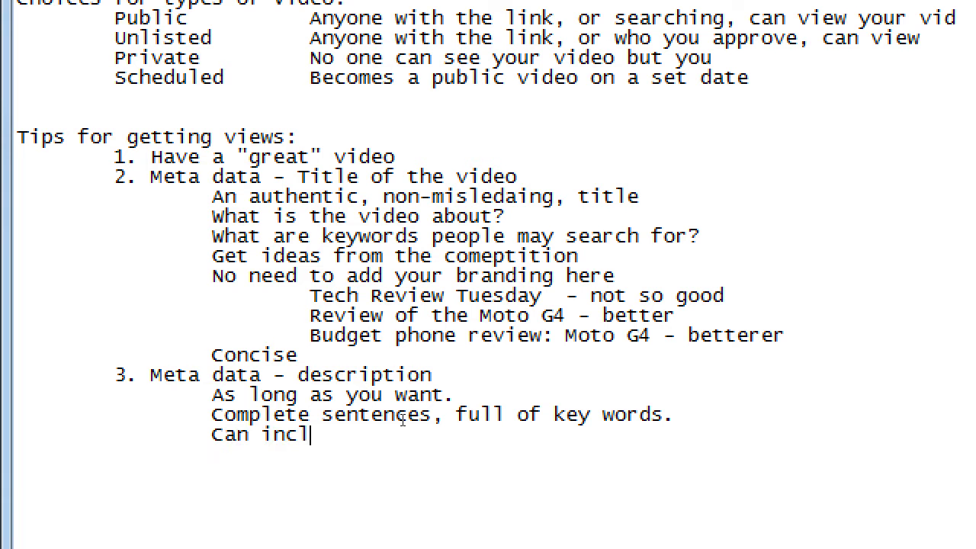
type("ude LInks (http://")
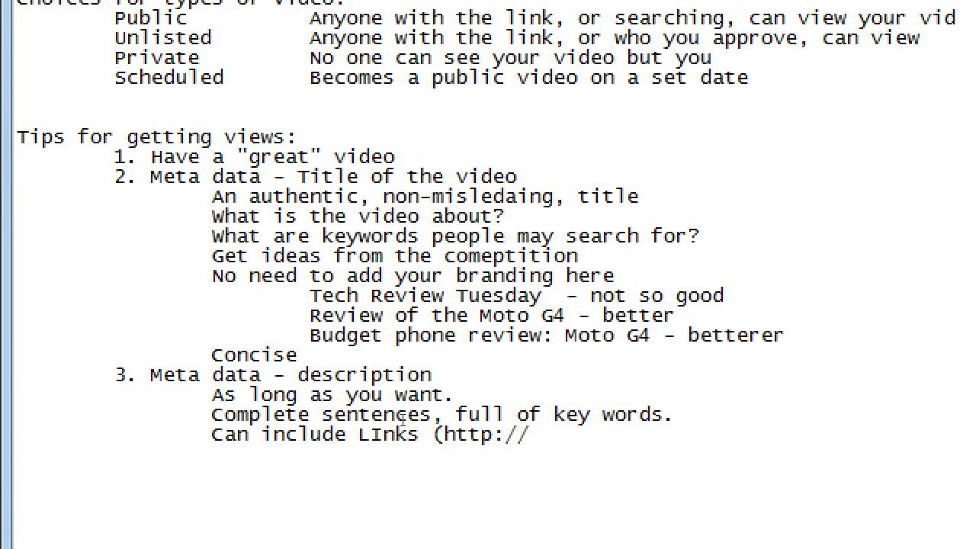
type("mysite.com")
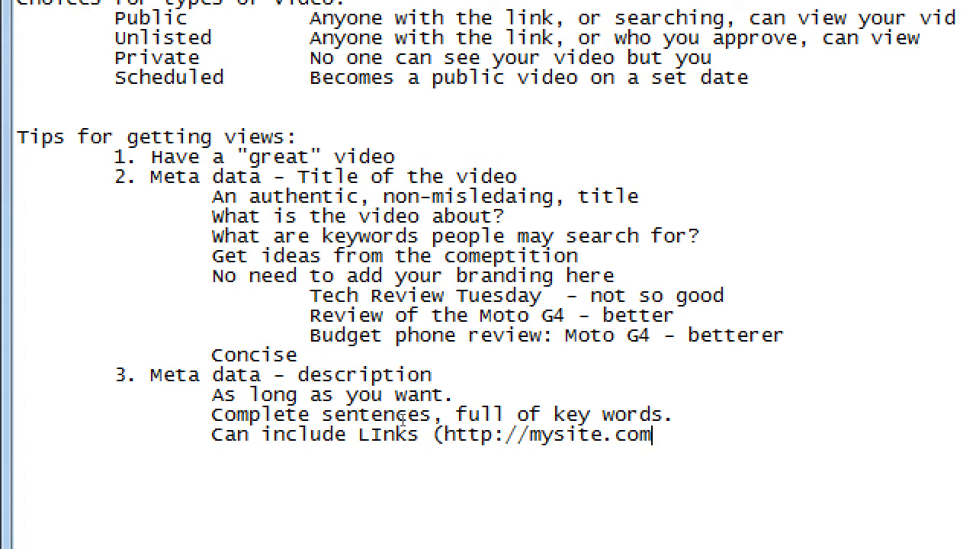
type("/product1.")
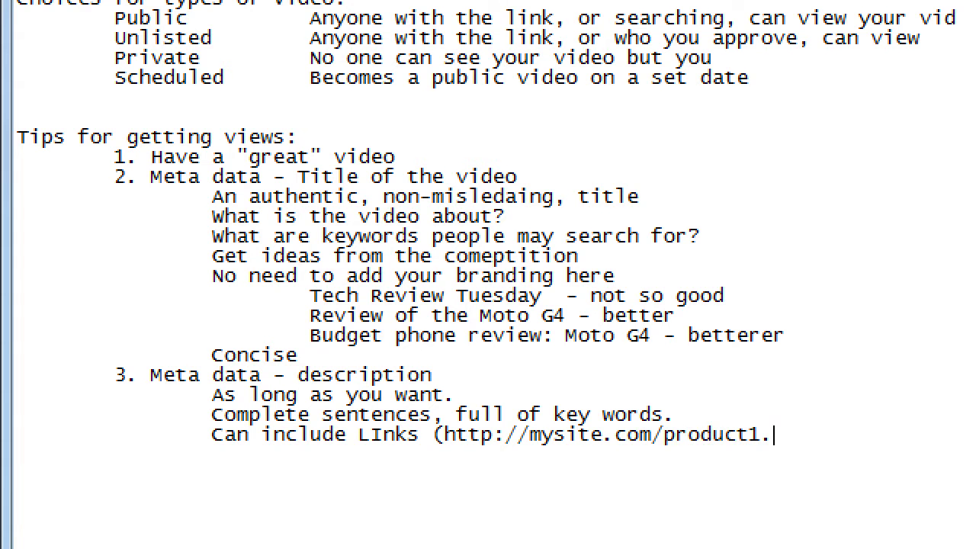
type("html)")
Add the note "They will become active after you publish" one indent level deeper under the links tip
key("Return")
key("Tab")
key("Tab")
key("Tab")
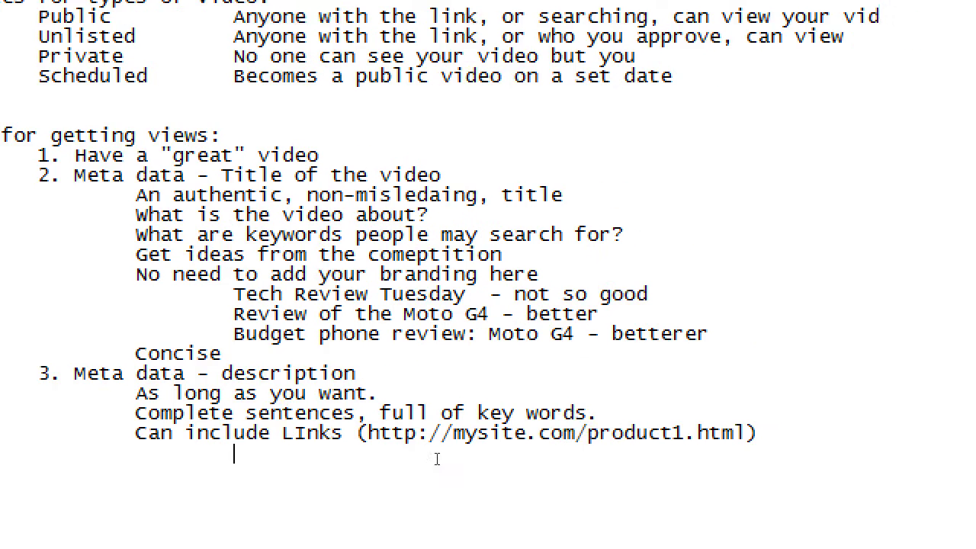
type("Th")
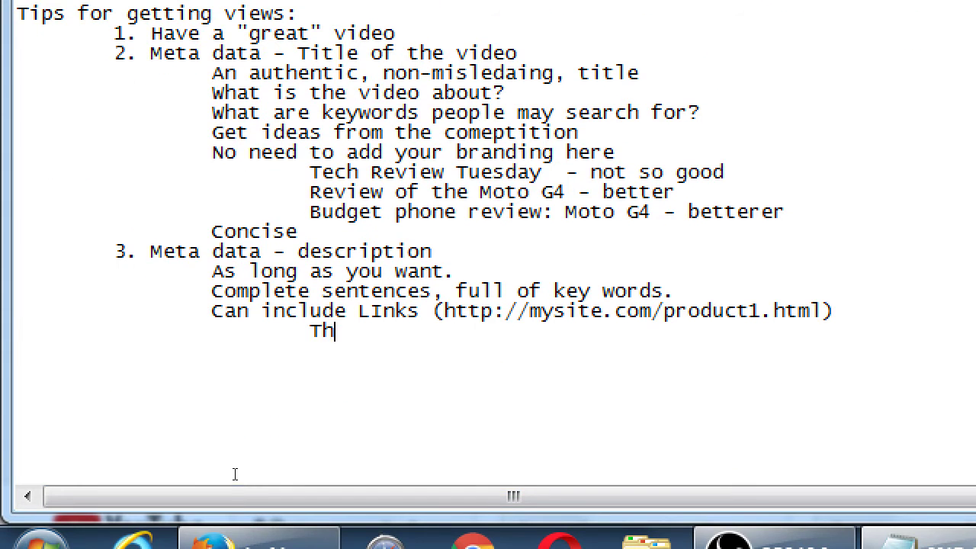
type("ey will be come after")
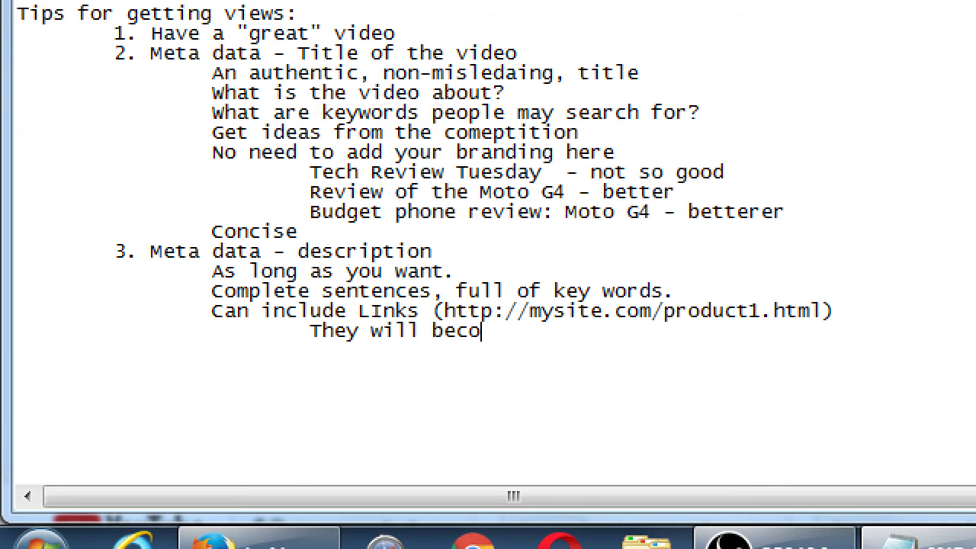
key("BackSpace")
key("BackSpace")
key("BackSpace")
key("BackSpace")
type("ctive after you")
type(" publ")
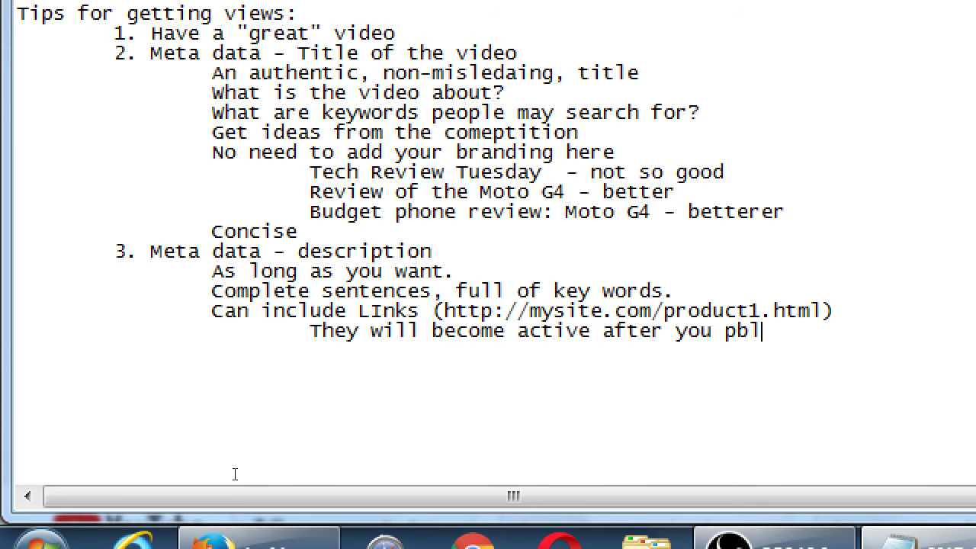
key("BackSpace")
key("BackSpace")
type("ublish")
Add the description tip "Can include Time Codes (Chapter Stops)" aligned with the links tip
key("Return")
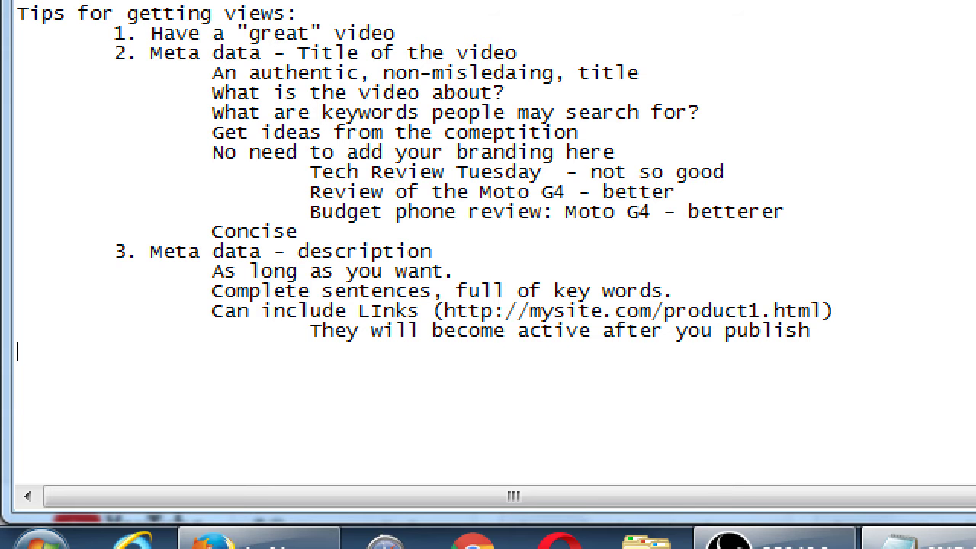
key("Tab")
key("Tab")
type("Can includ")
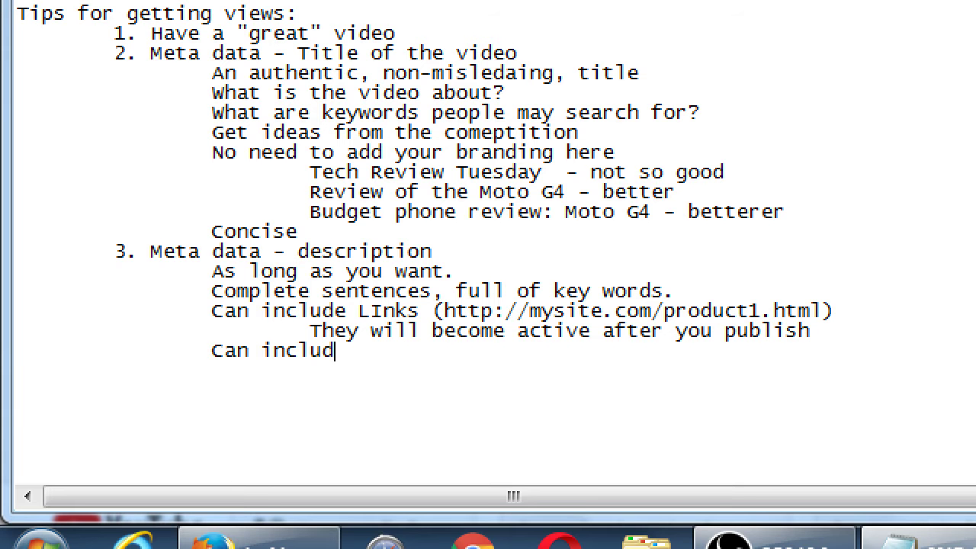
type("e Time Codes")
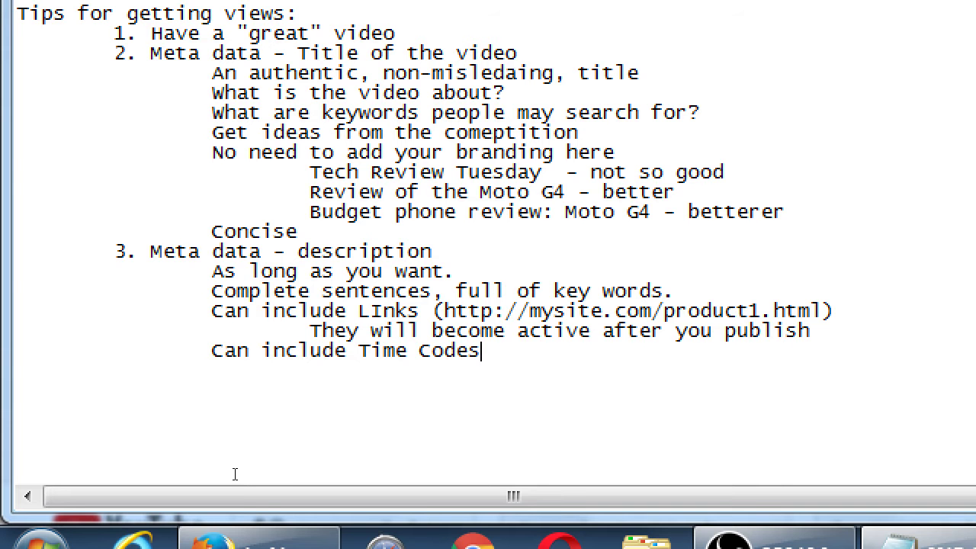
type("(Chapter ")
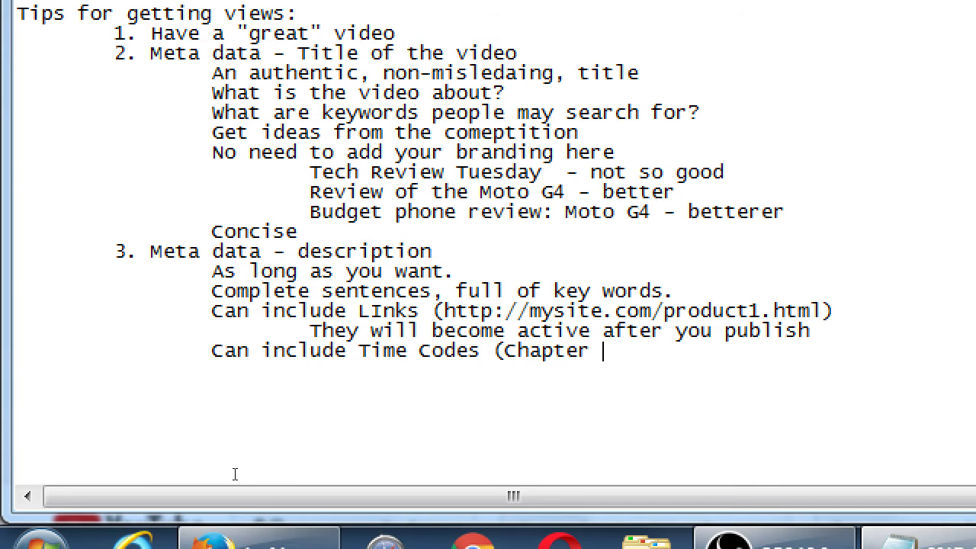
type("Stops)")
List the example time codes "00:15 - First impressions" and "01:44 - Price" indented under the Time Codes tip
key("Tab")
type("0)")
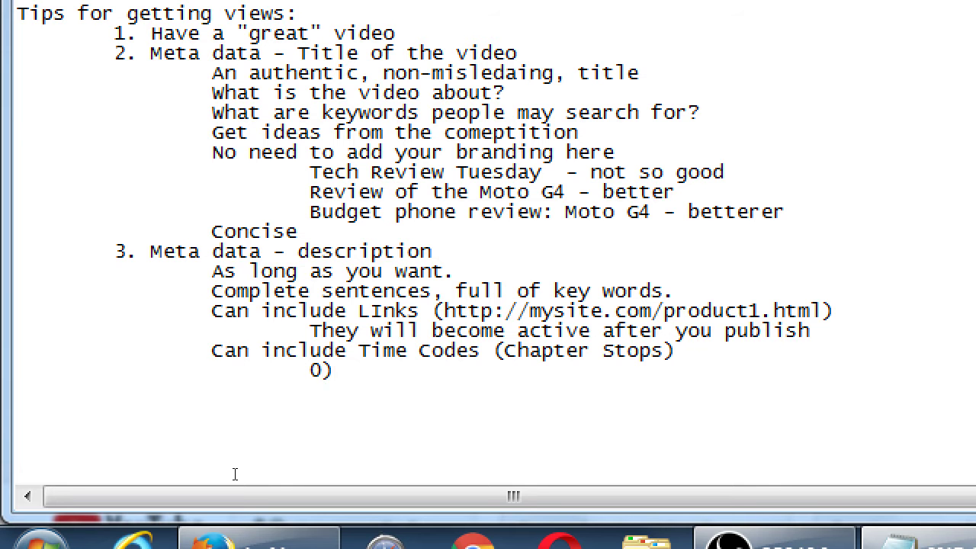
key("BackSpace")
type("0:15 - First e")
key("BackSpace")
type("i")
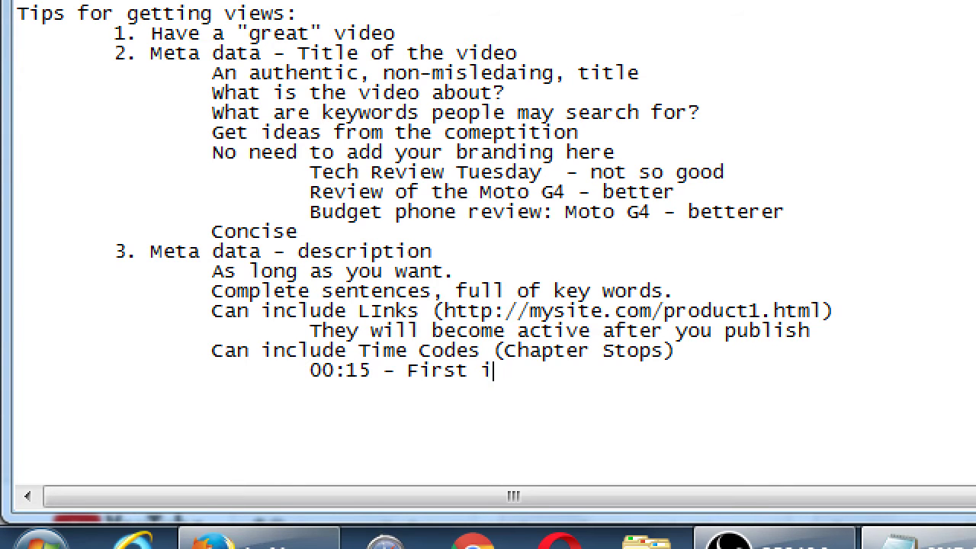
type("mpressions")
key("Return")
key("Tab")
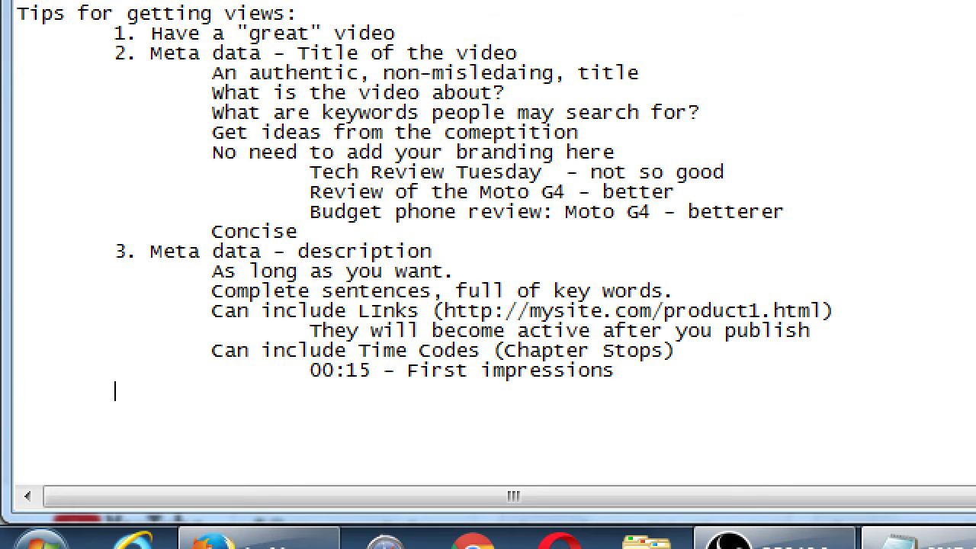
key("Tab")
key("Tab")
type("01:44 - Price")
Add a third example time code reading "02:22 - Upsides"
key("Return")
key("Tab")
key("Tab")
key("Tab")
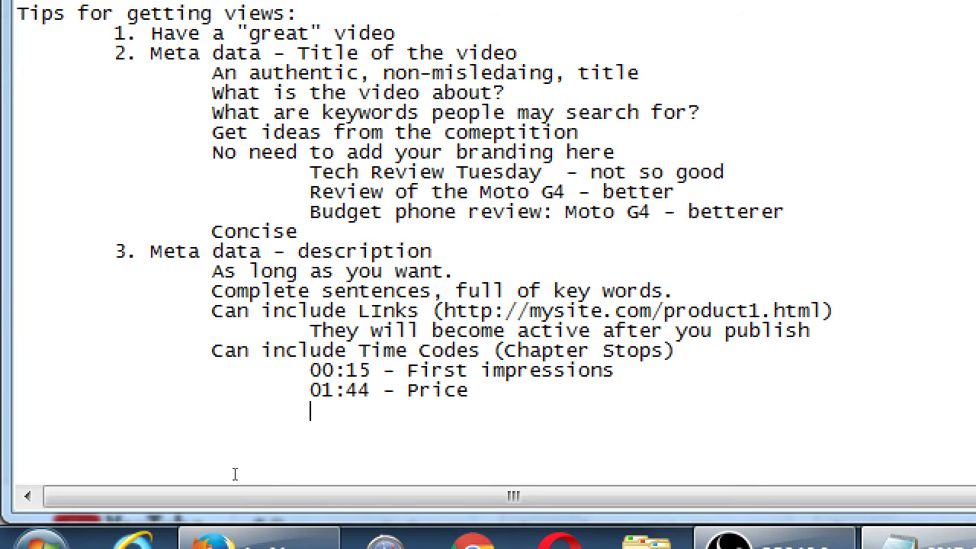
type("02:22 - Downl")
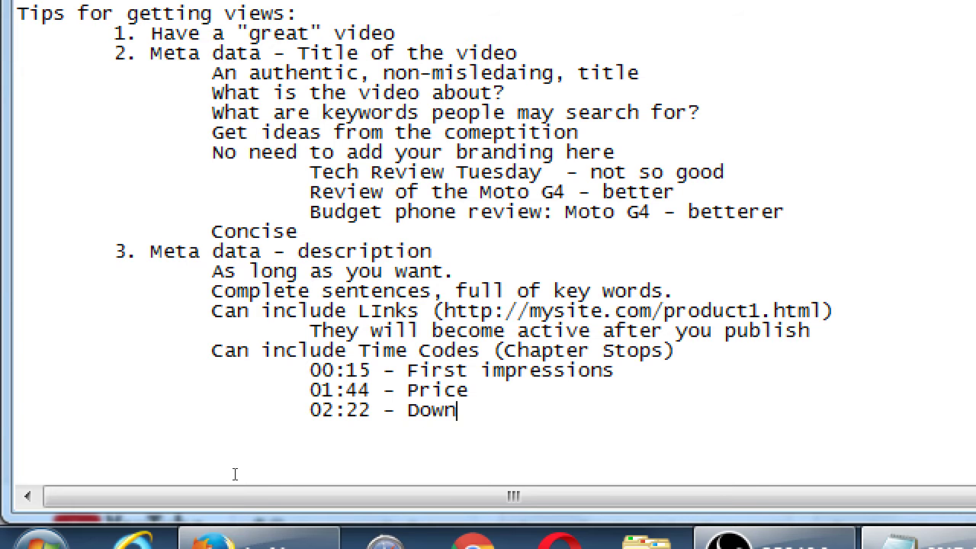
key("BackSpace")
key("BackSpace")
key("BackSpace")
key("BackSpace")
key("BackSpace")
type("Upd")
key("BackSpace")
type("sides")
Add a fourth example time code reading "03:00 - Downsides"
key("Return")
key("Tab")
key("Tab")
key("Tab")
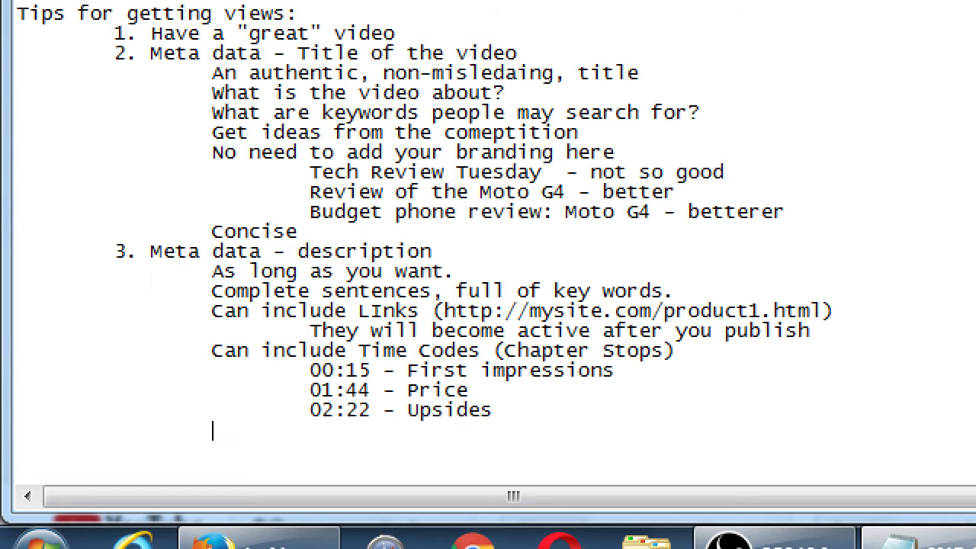
type("03:00 - Downsides")
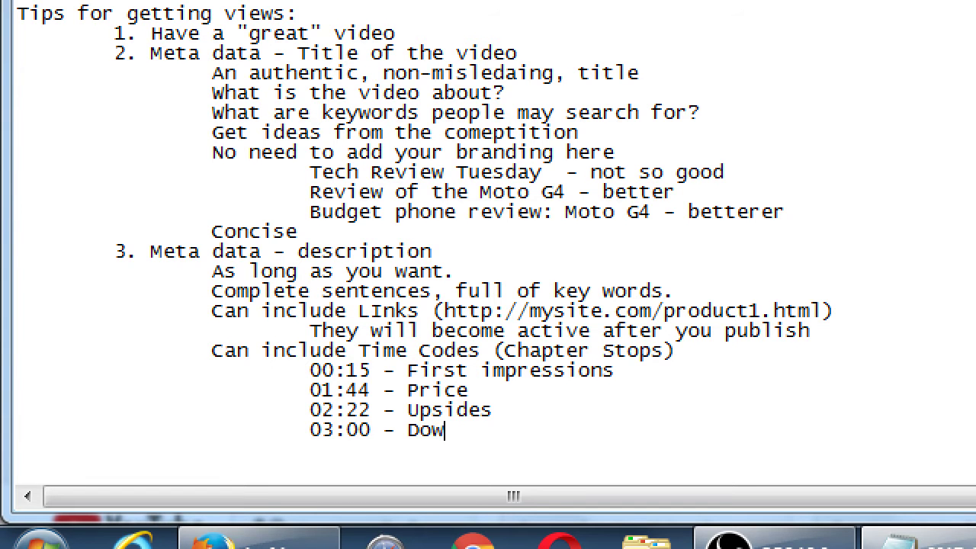
Highlight the minutes and then the seconds of the Downsides time code to point out the format
key("Up")
key("Left")
key("Left")
key("Left")
key("Left")
key("Left")
key("Left")
key("Left")
key("Left")
key("Left")
key("Left")
key("Left")
key("Left")
key("Down")
key("Left")
key("Left")
key("Left")
key("shift+Right")
key("shift+Right")
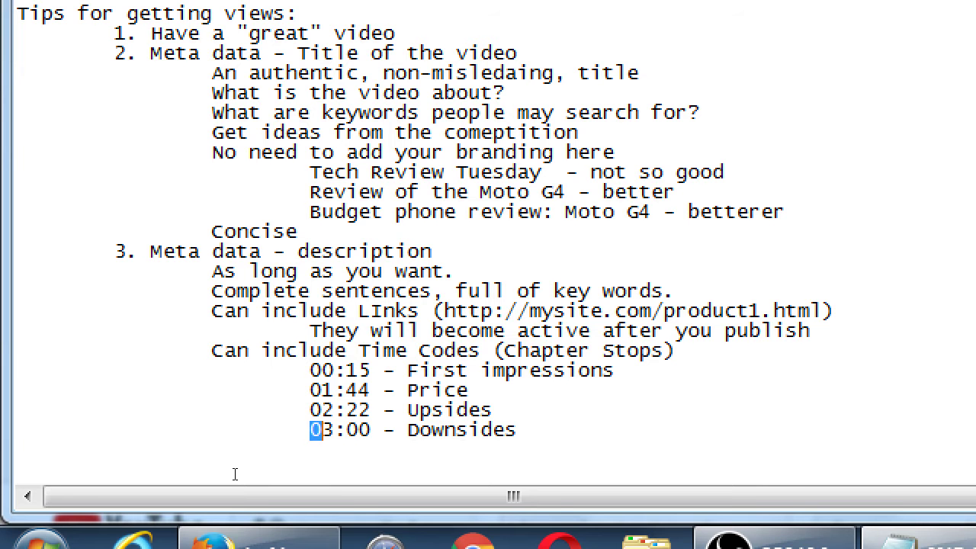
key("Right")
key("Right")
key("Right")
key("Right")
key("shift+Left")
key("shift+Left")
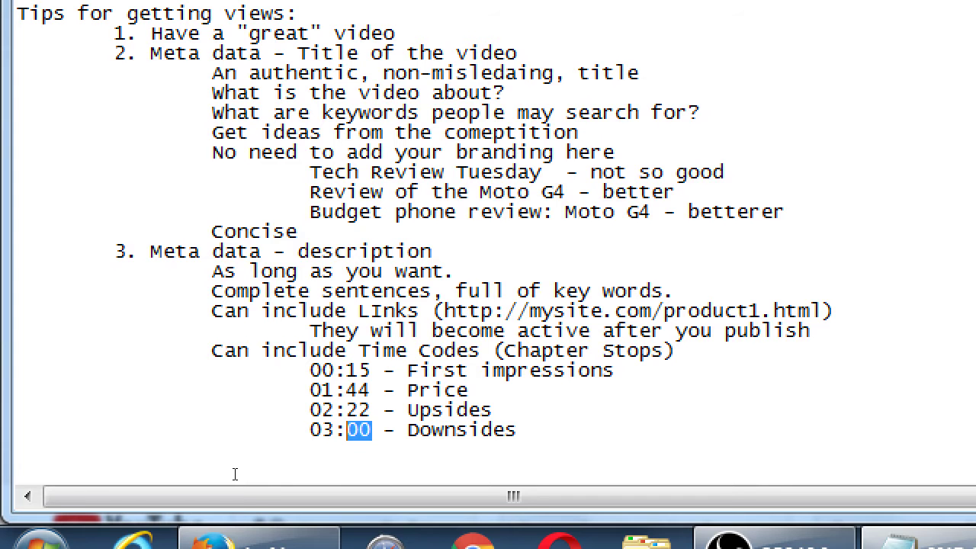
Add the deeper-indented note "Simply write Minutes:Seconds to link to that moment" below the Downsides time code
key("End")
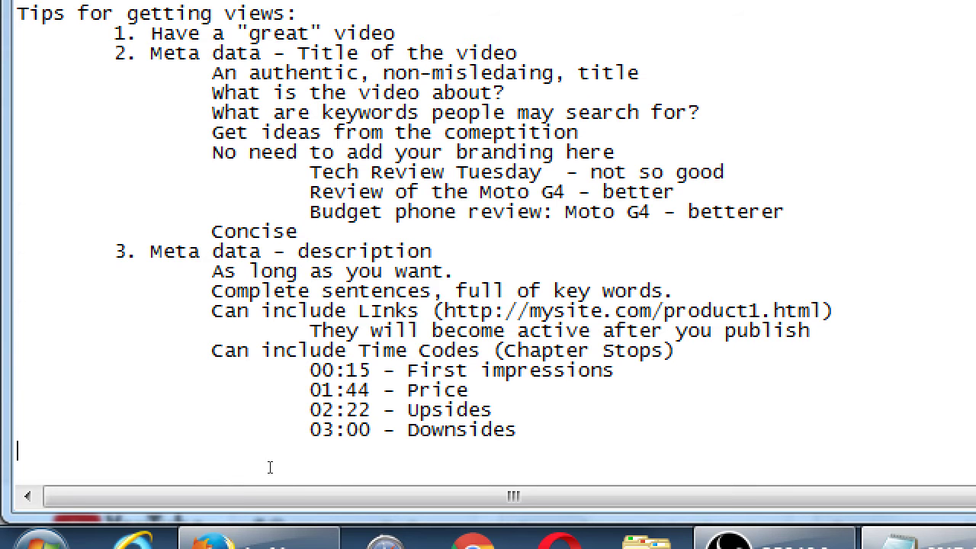
key("Tab")
key("Tab")
key("Tab")
type("Simply write Miu")
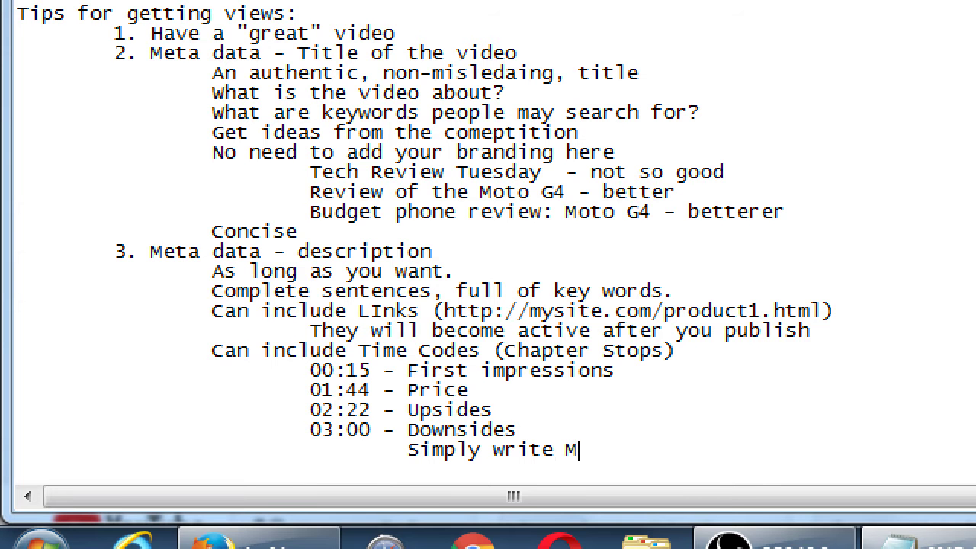
key("BackSpace")
key("BackSpace")
type("nute")
key("BackSpace")
key("BackSpace")
key("BackSpace")
key("BackSpace")
type("inue")
key("BackSpace")
type("tes:SEcond")
key("BackSpace")
key("BackSpace")
key("BackSpace")
key("BackSpace")
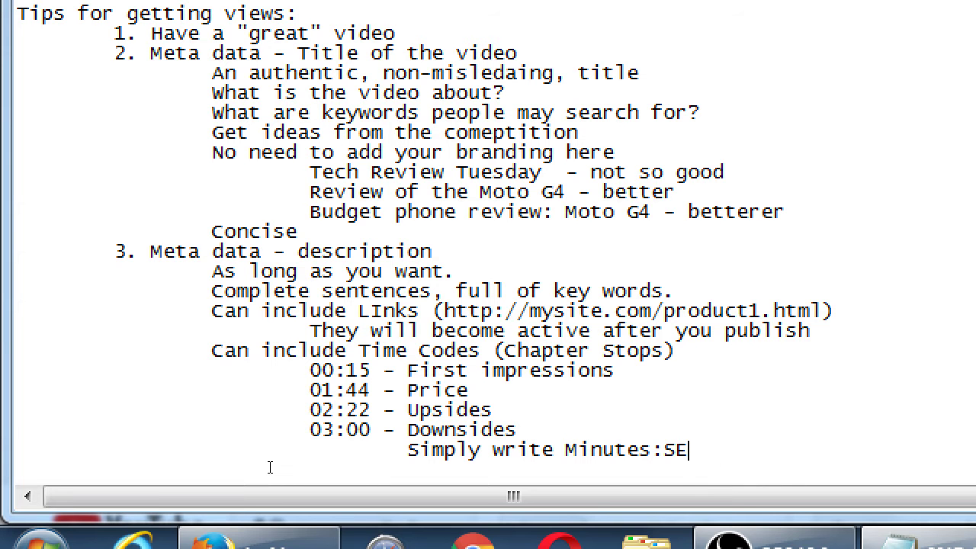
key("BackSpace")
type("econds to ")
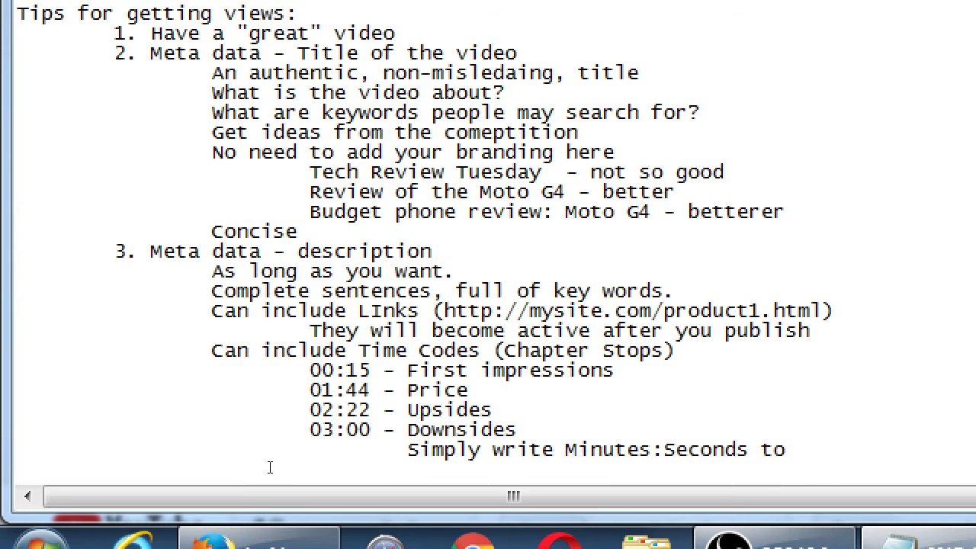
type("link to that moment")
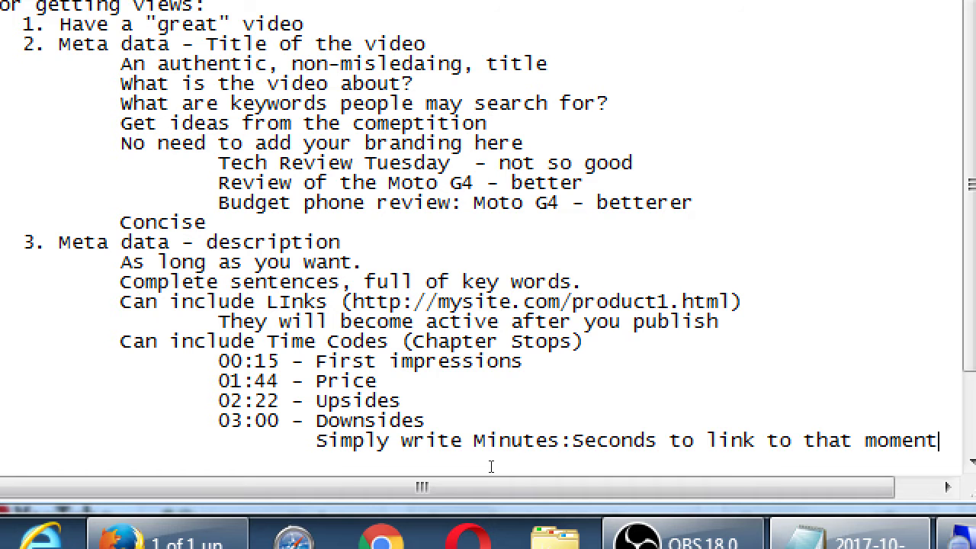
Copy the note "They will become active after you publish" below the Minutes:Seconds note, indented one level deeper than the original
key("Up")
key("Up")
key("Up")
key("Up")
key("Up")
key("Home")
key("shift+End")
key("ctrl+c")
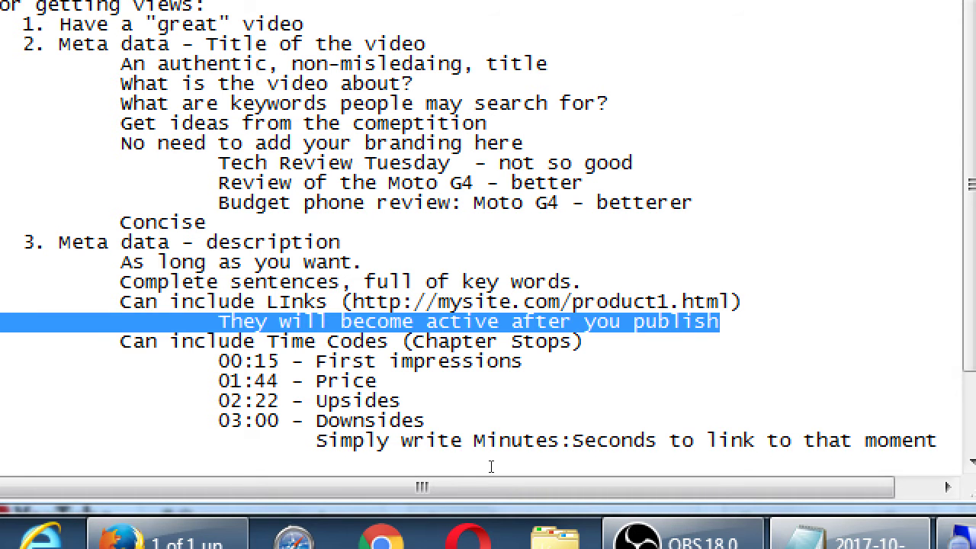
key("Down")
key("Down")
key("Down")
key("Down")
key("Down")
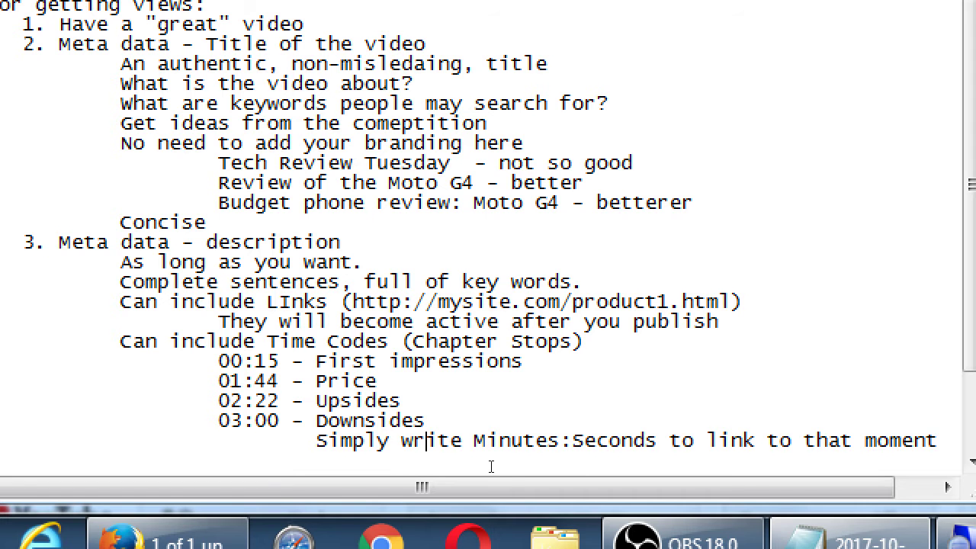
key("End")
key("Return")
key("ctrl+v")
key("Home")
key("Tab")
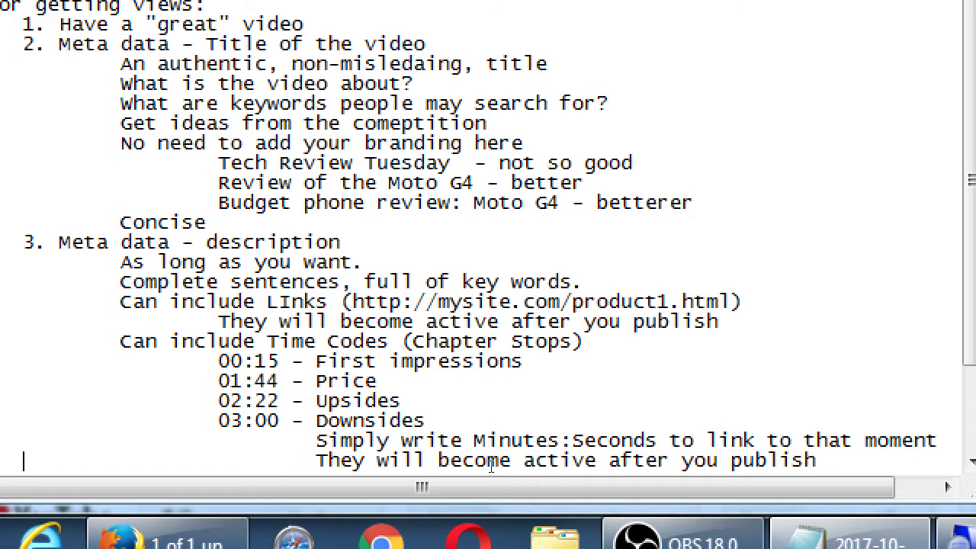
Switch to the YouTube upload page in Firefox and start the video description with "Check out my"
key("super+minus")
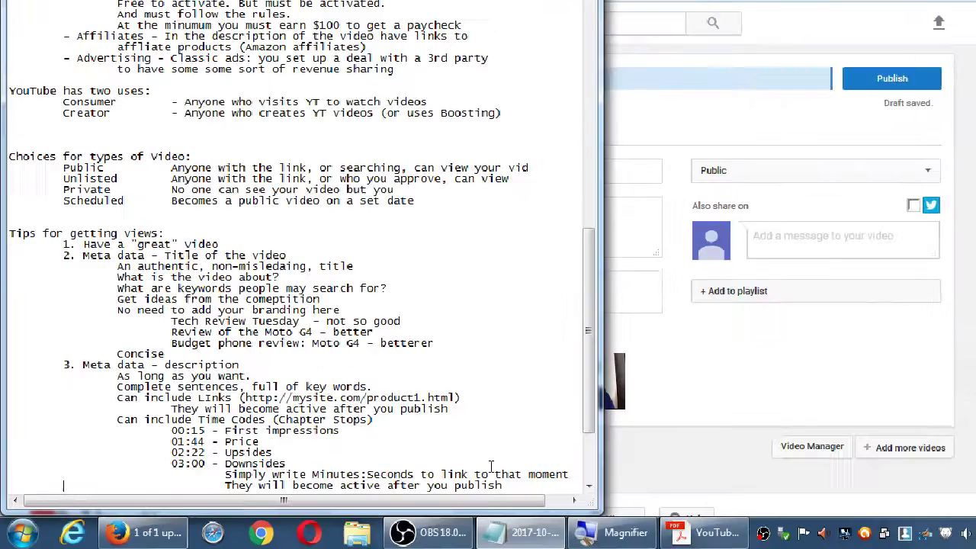
key("alt+Tab")
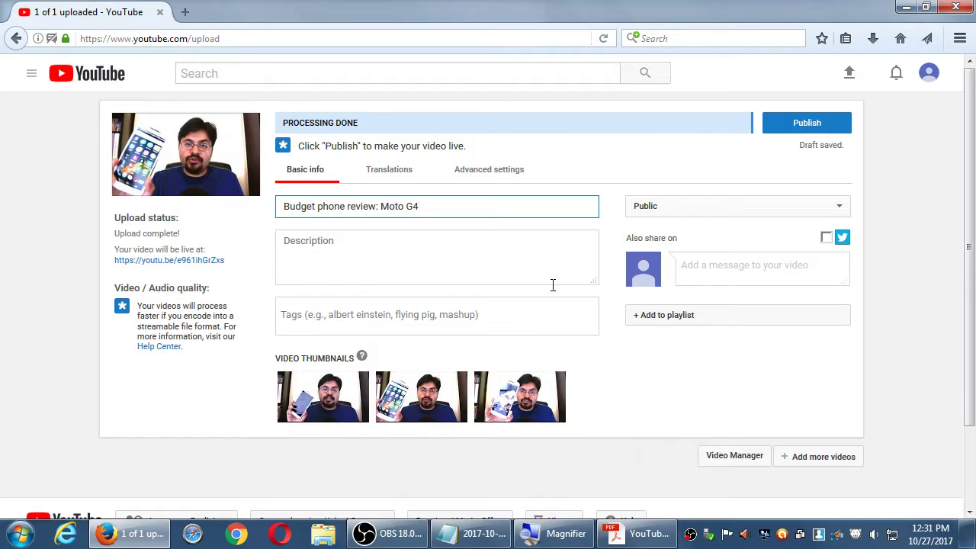
left_click(539, 272)
type("lkasfj lksfdaj klfsa")
key("ctrl+a")
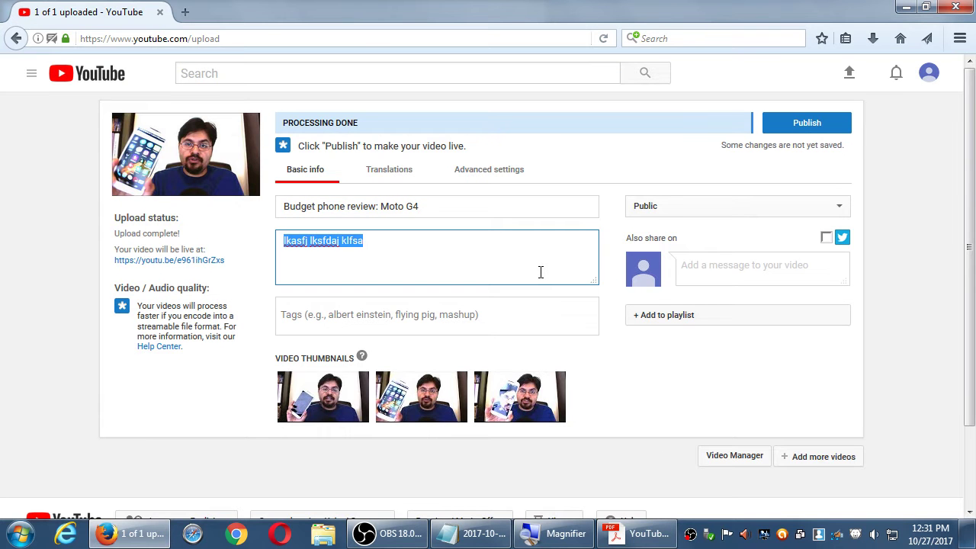
type("Check out ")
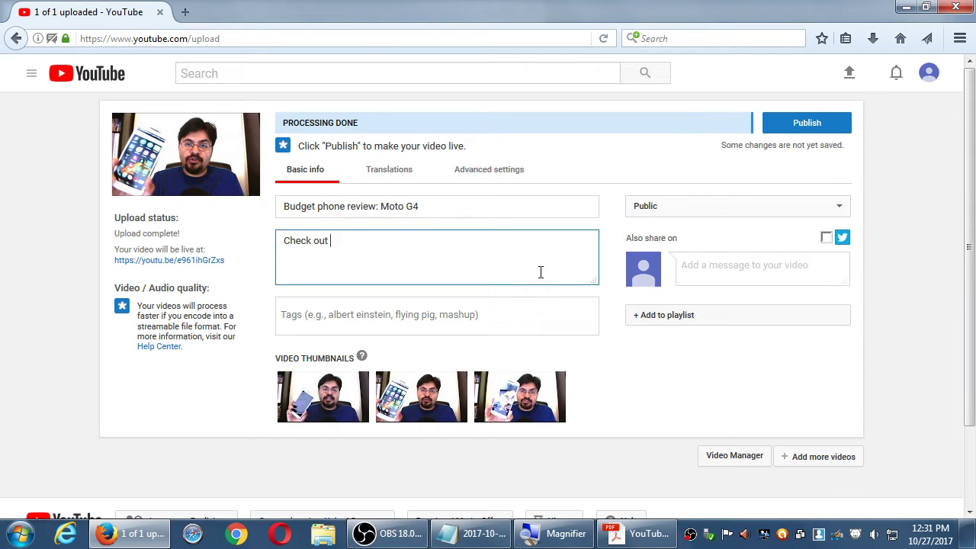
type("our revie")
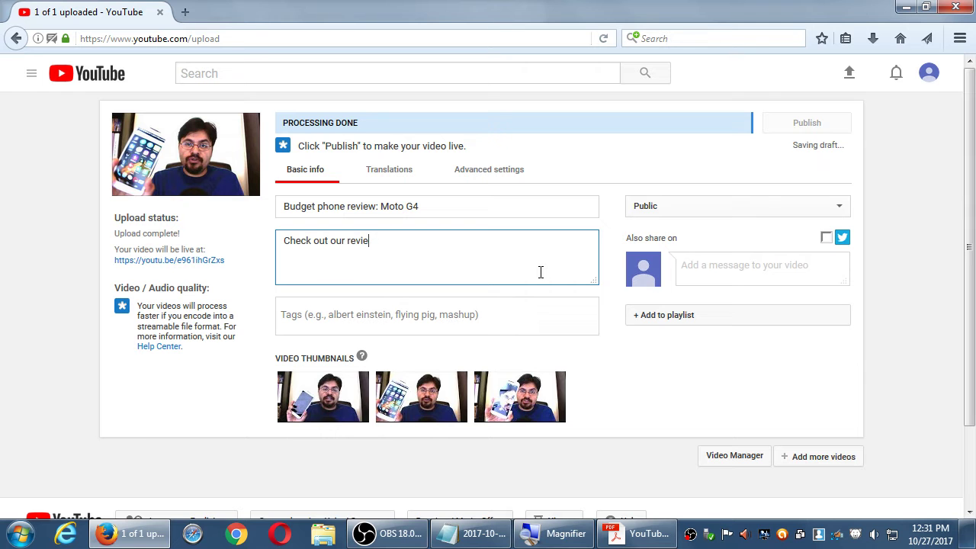
key("BackSpace")
key("BackSpace")
key("BackSpace")
key("BackSpace")
key("BackSpace")
key("BackSpace")
key("BackSpace")
key("BackSpace")
key("BackSpace")
type("my")
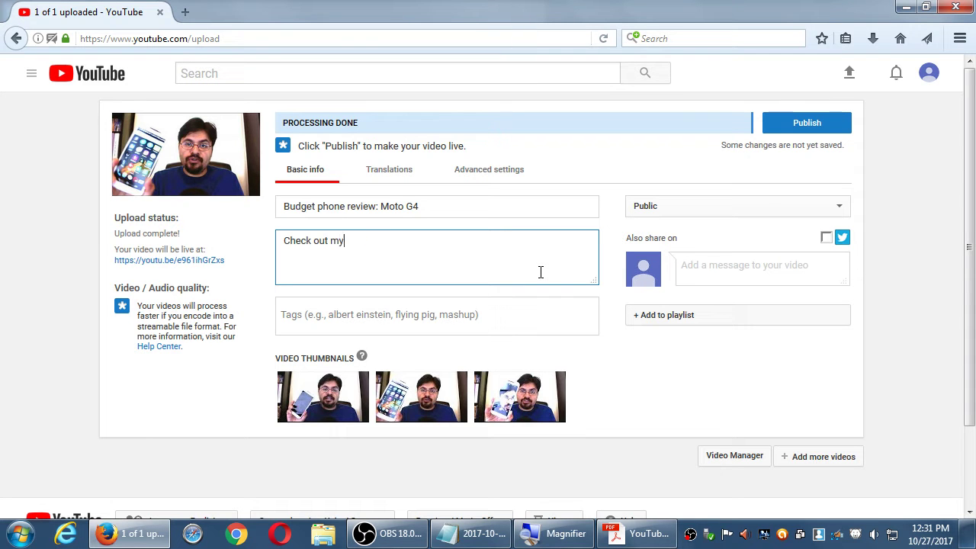
Continue the description with "review of this great, budget-friendly phone"
type(" review of this great, ")
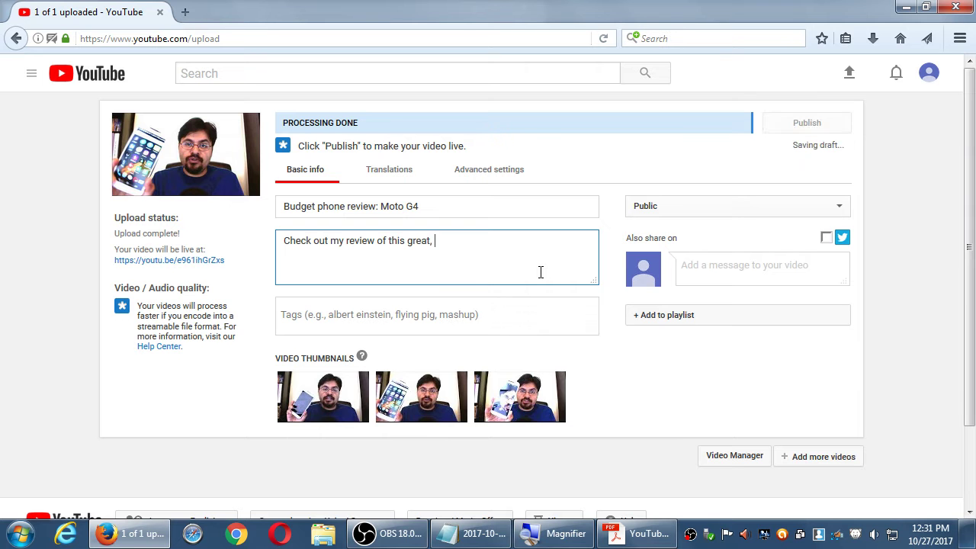
type("budge")
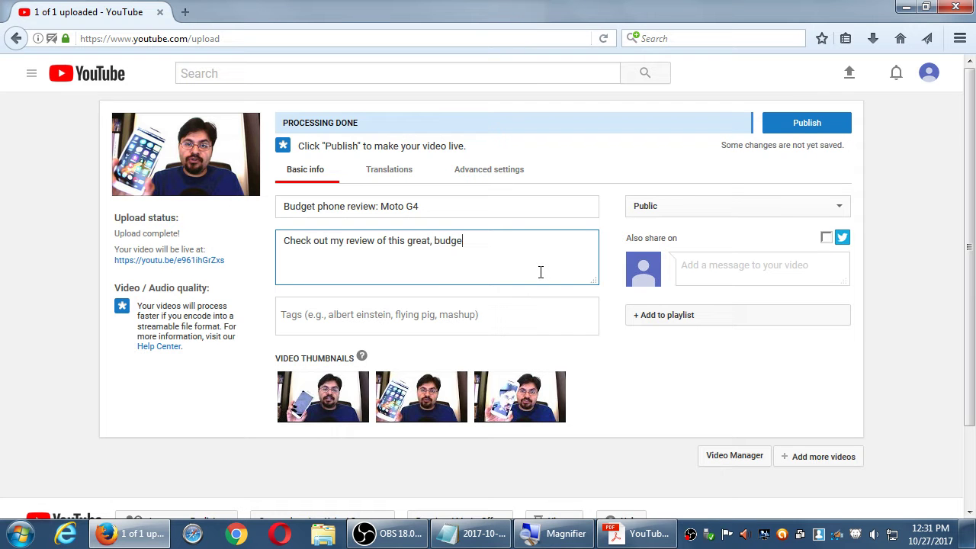
type("t-frie")
key("BackSpace")
key("BackSpace")
key("BackSpace")
type("-friendly phon")
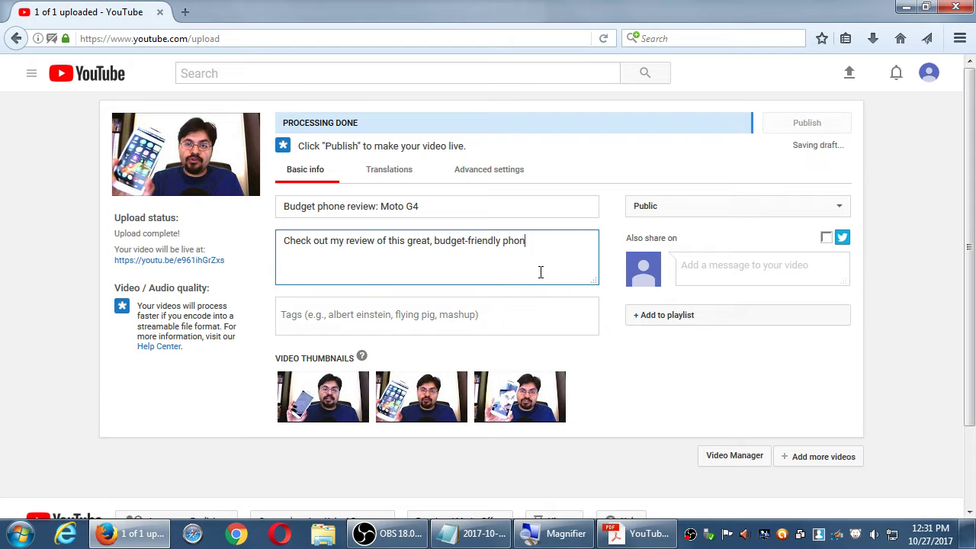
Finish the sentence and add "It works on AT&T, Verzion, Cricket and is perfect for first-time smartphone users." to the description
type("e. It works ao")
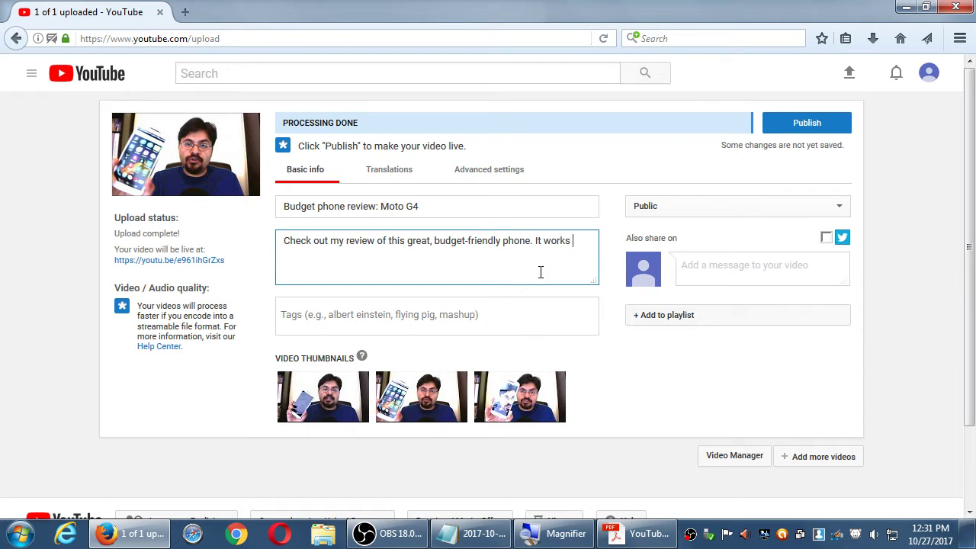
key("BackSpace")
key("BackSpace")
type("on AT&T, Verzion, Crick")
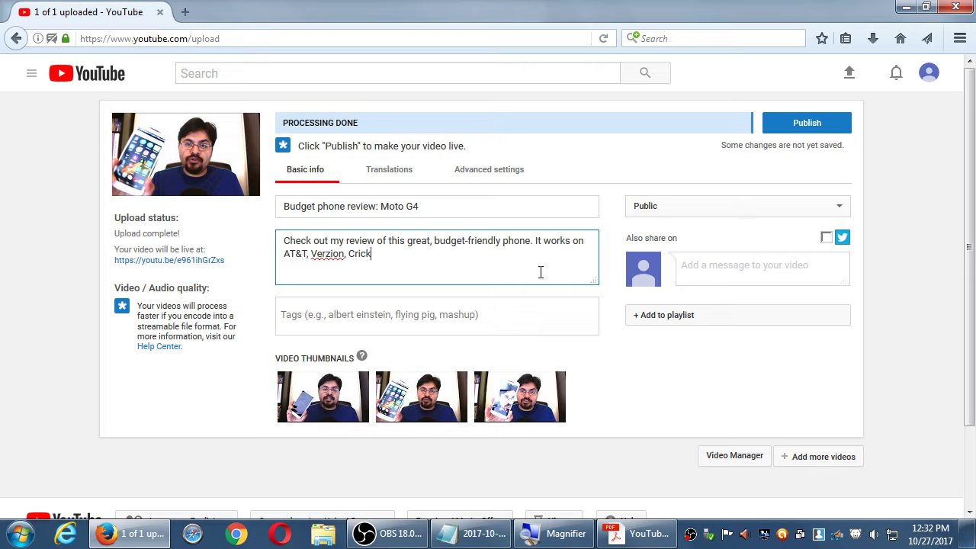
type("et and is perfect for firt")
key("BackSpace")
type("st-time")
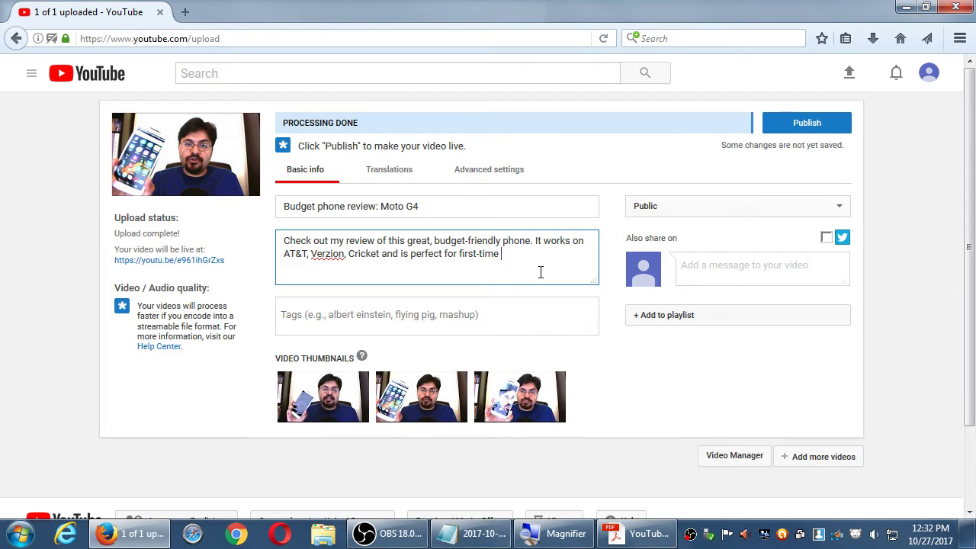
type(" smartphone users.")
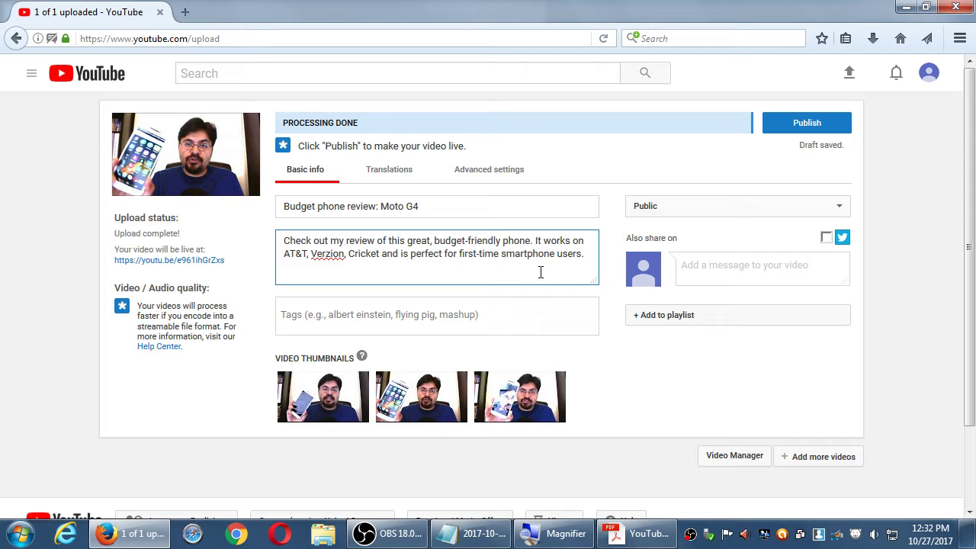
Add the heading "///Chapters///" on a new line of the description
key("Return")
type("//Chapters//")
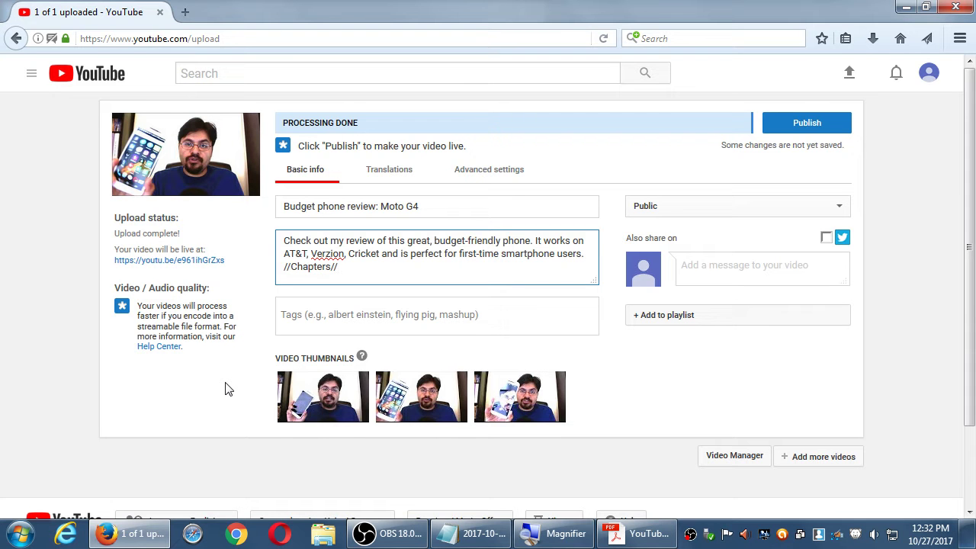
type("/")
key("Home")
type("/")
key("End")
List the chapter time codes "00:10 - Intro" and "00:22 - Rating" on separate lines below the Chapters heading
key("Return")
type("0")
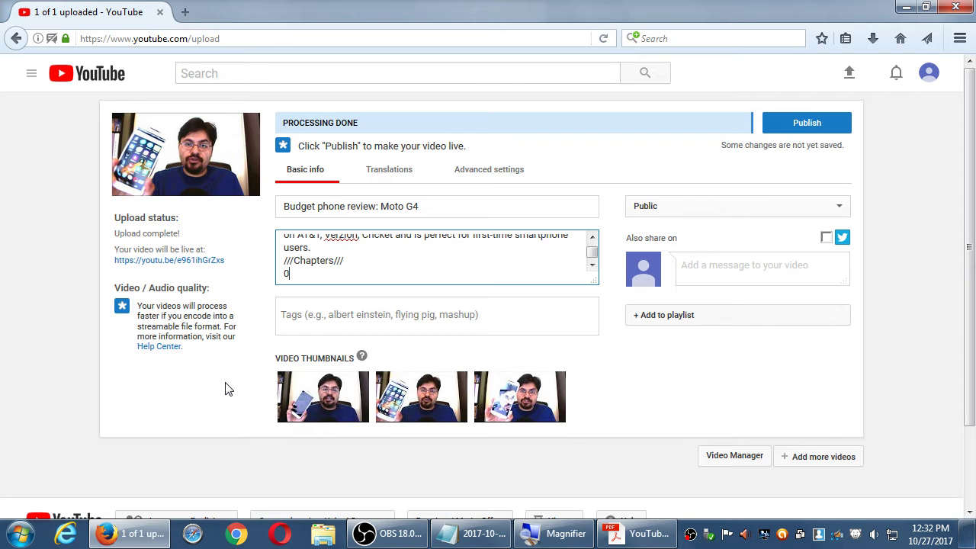
type("0:10 - Intro")
key("Return")
type("00")
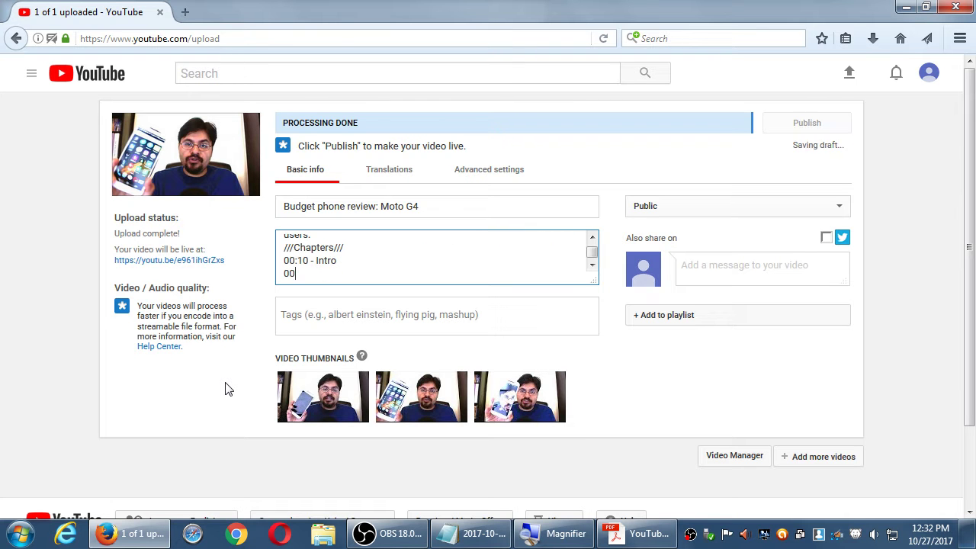
type(":22")
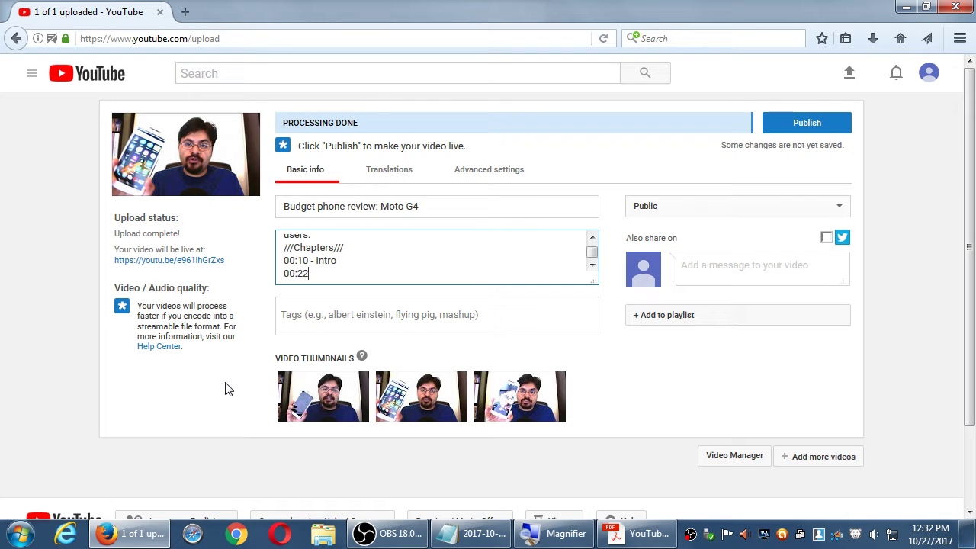
type(" - Re")
type("ting")
key("Return")
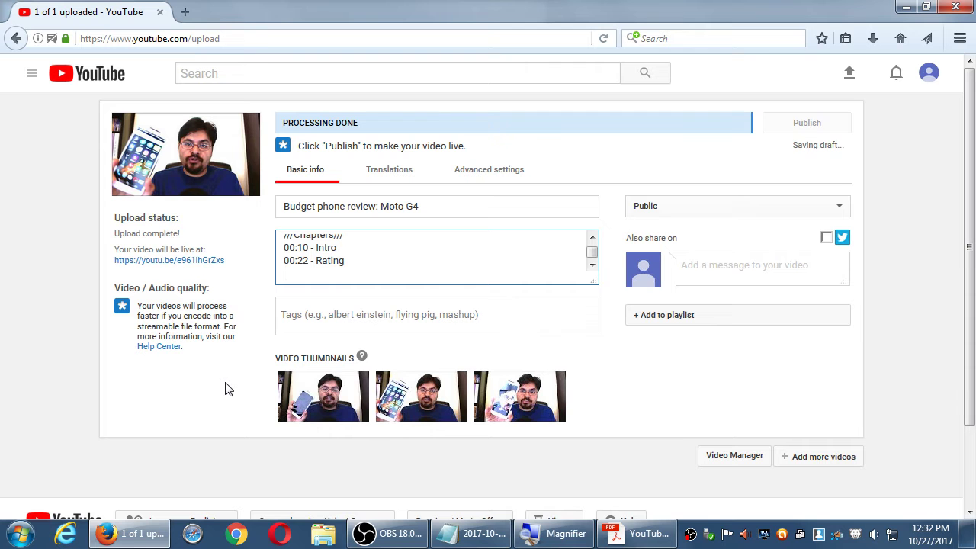
type("0")
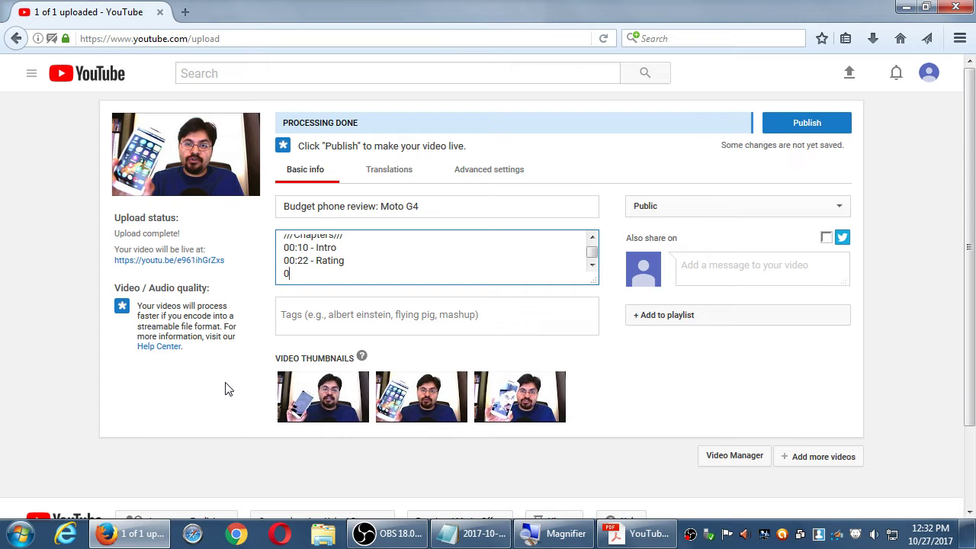
type("5:22")
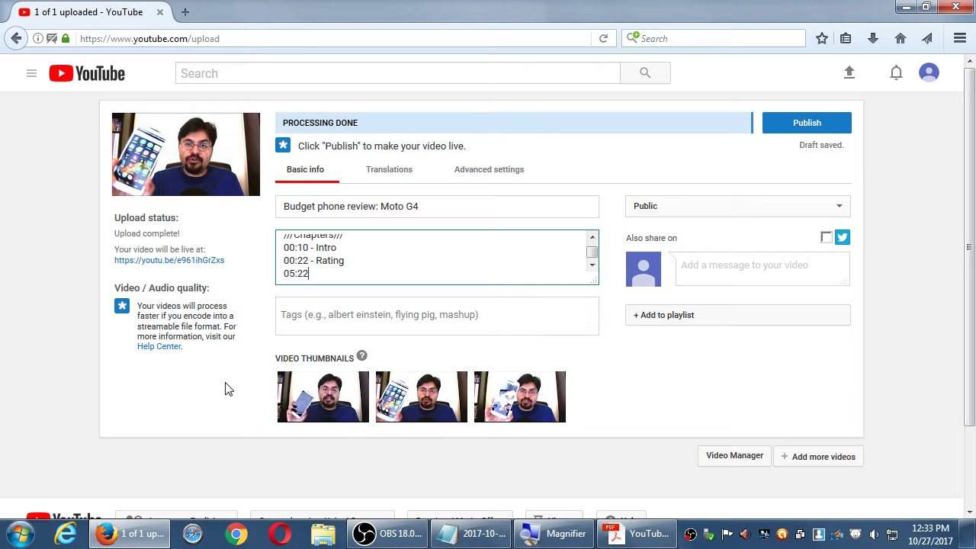
key("shift+Home")
key("BackSpace")
Play Tech Review Tuesday.mp4 from the desktop with the sound muted, skip ahead to check the chapter moments, and close the player
mouse_move(315, 396)
key("super+d")
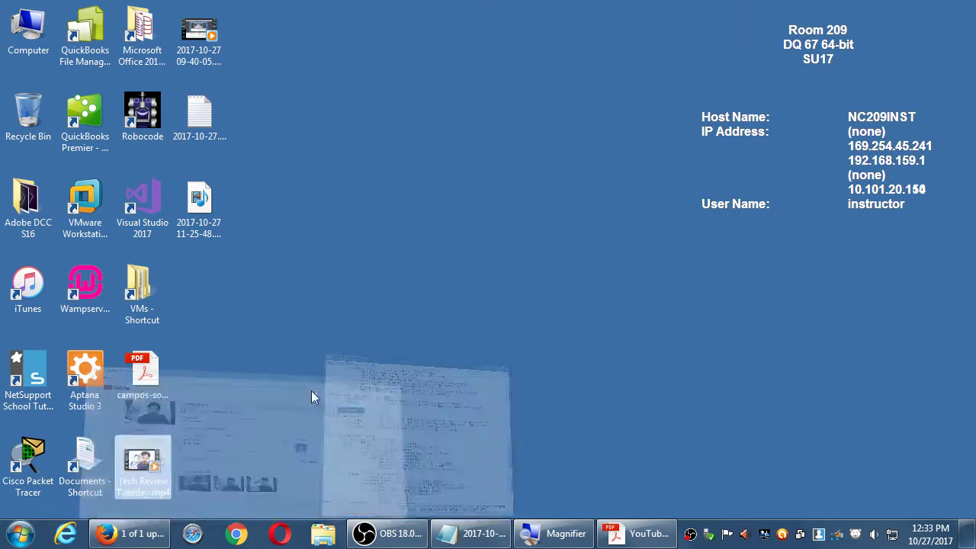
left_click(141, 462)
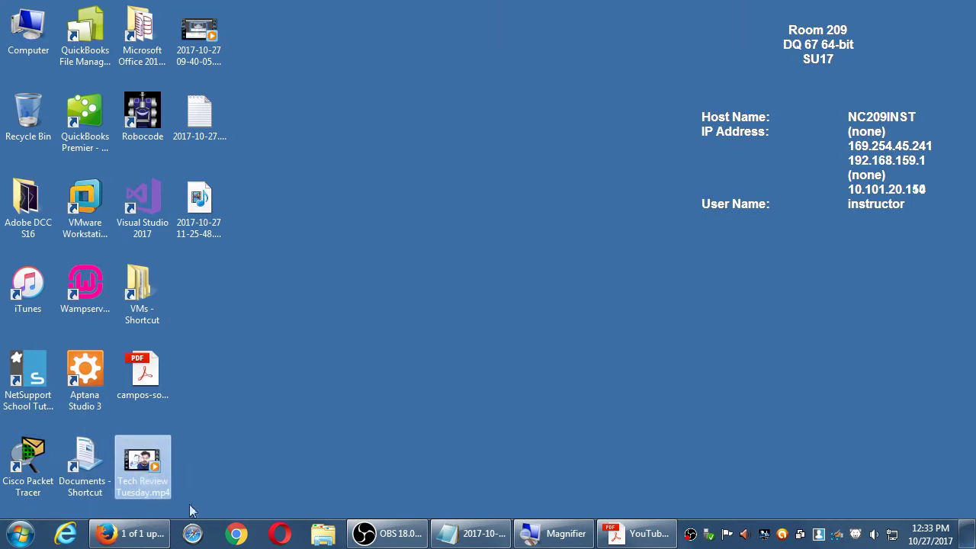
double_click(141, 461)
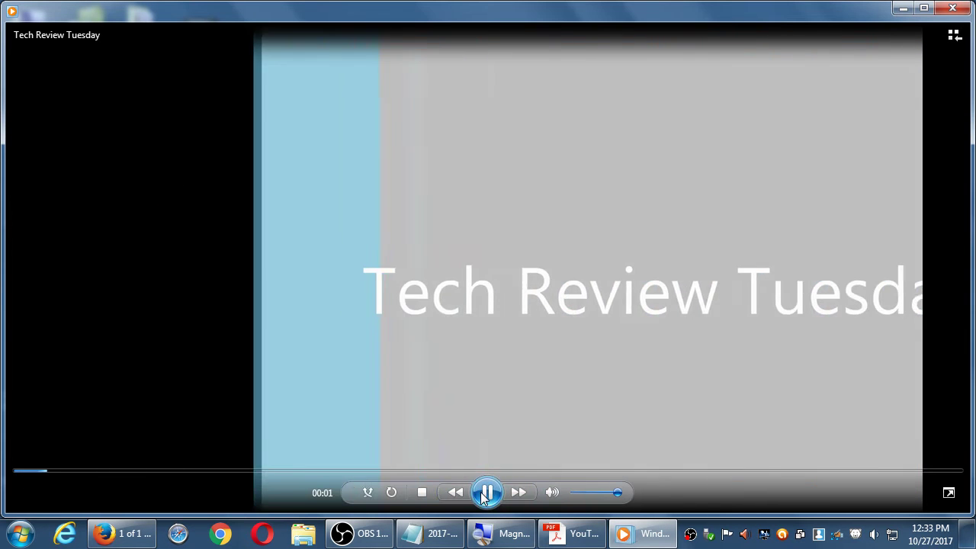
left_click(487, 494)
left_click(486, 494)
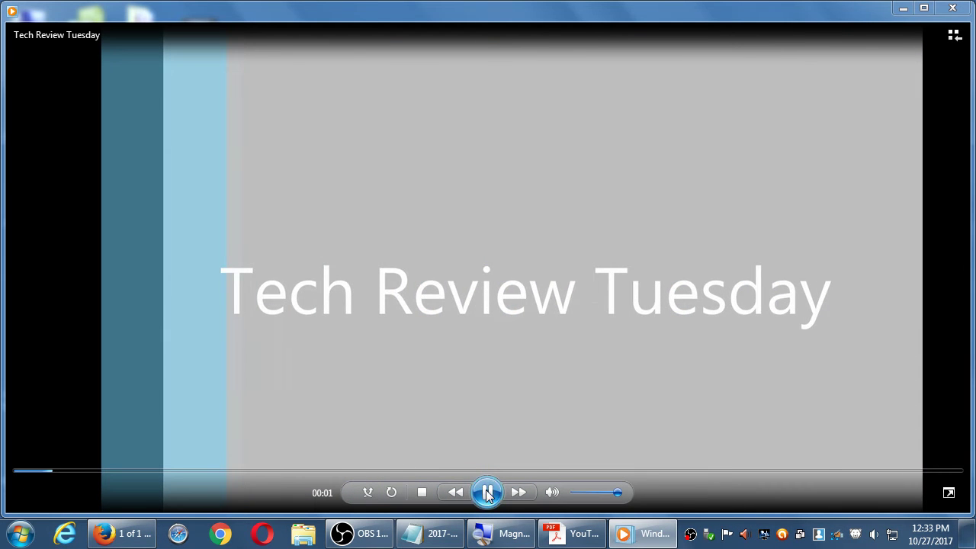
left_click(553, 494)
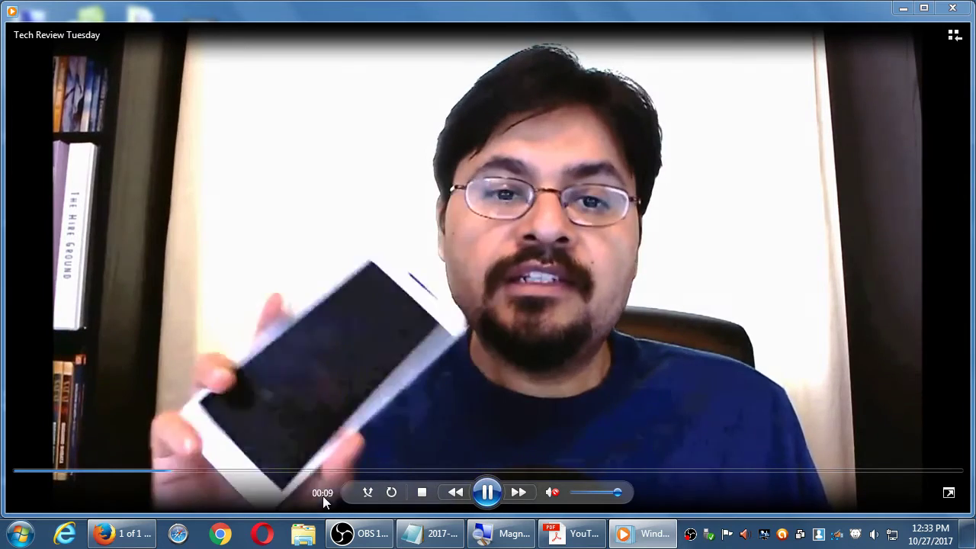
left_click(310, 470)
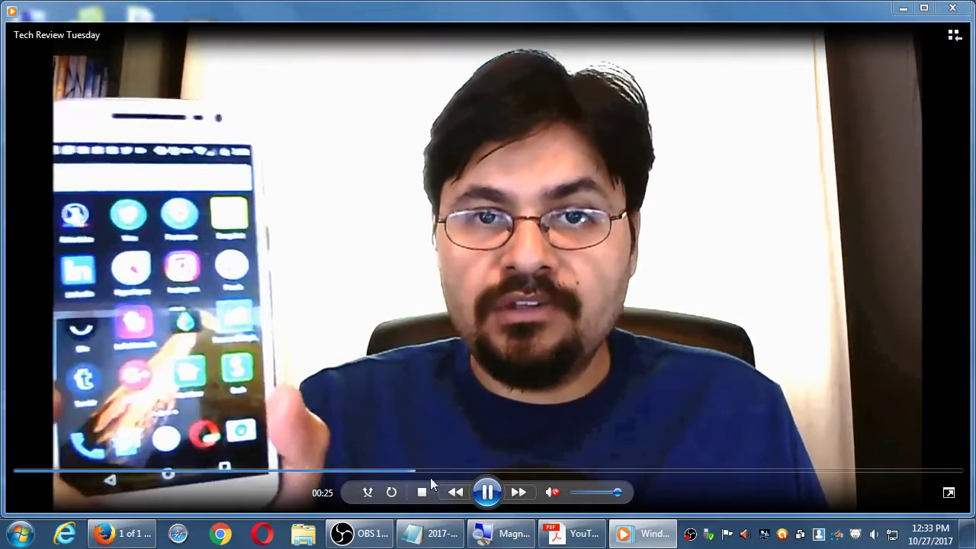
left_click(962, 13)
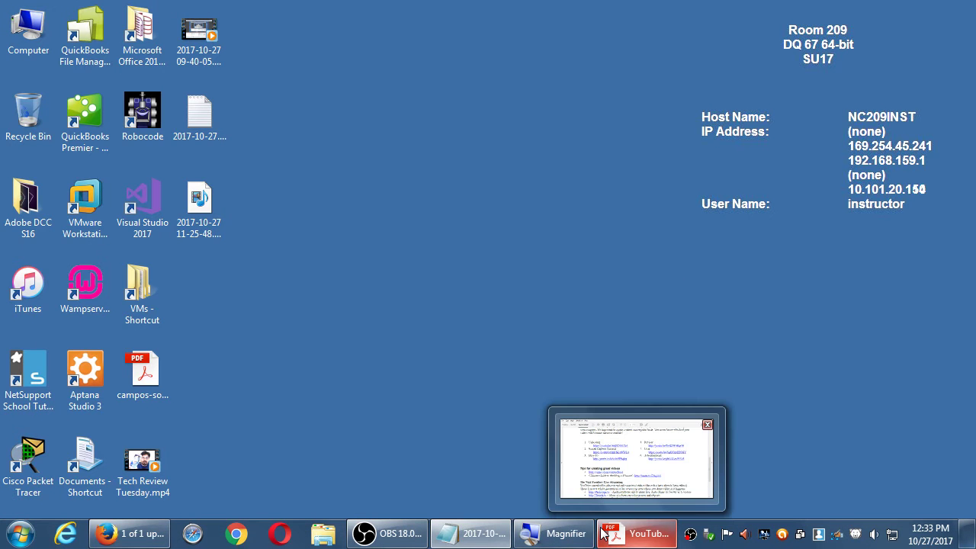
Return to the YouTube upload page and look through the whole description from the opening sentence to the chapter list
left_click(206, 473)
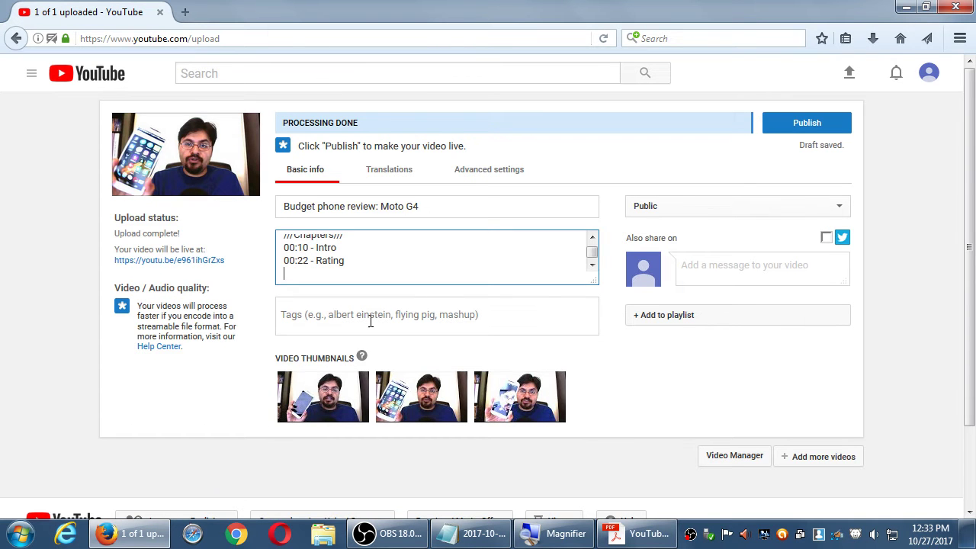
left_click(592, 238)
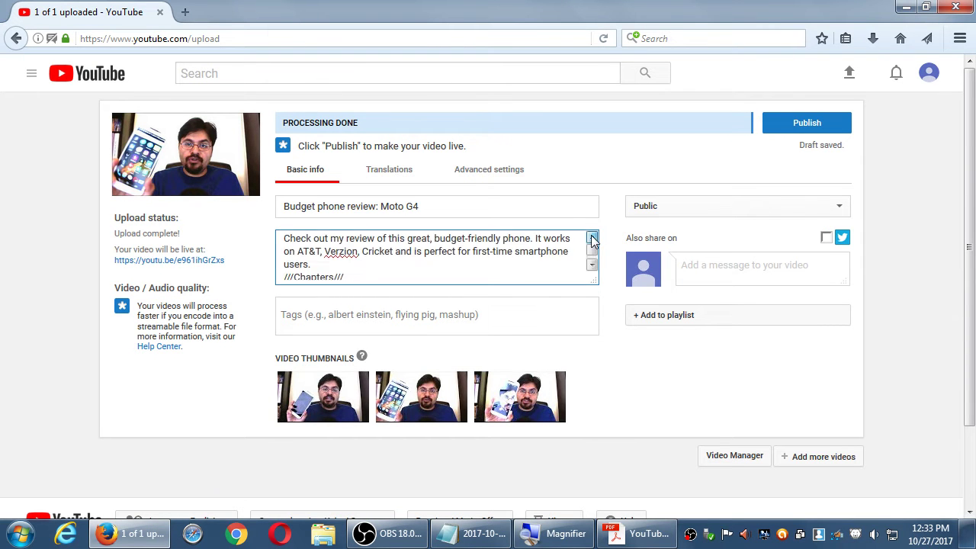
left_click(593, 265)
left_click(593, 265)
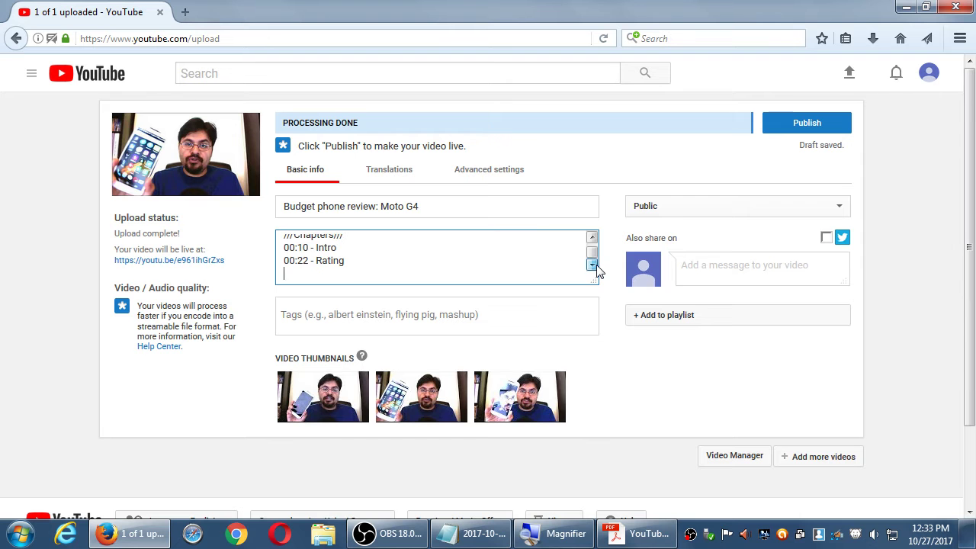
left_click(592, 239)
left_click(593, 238)
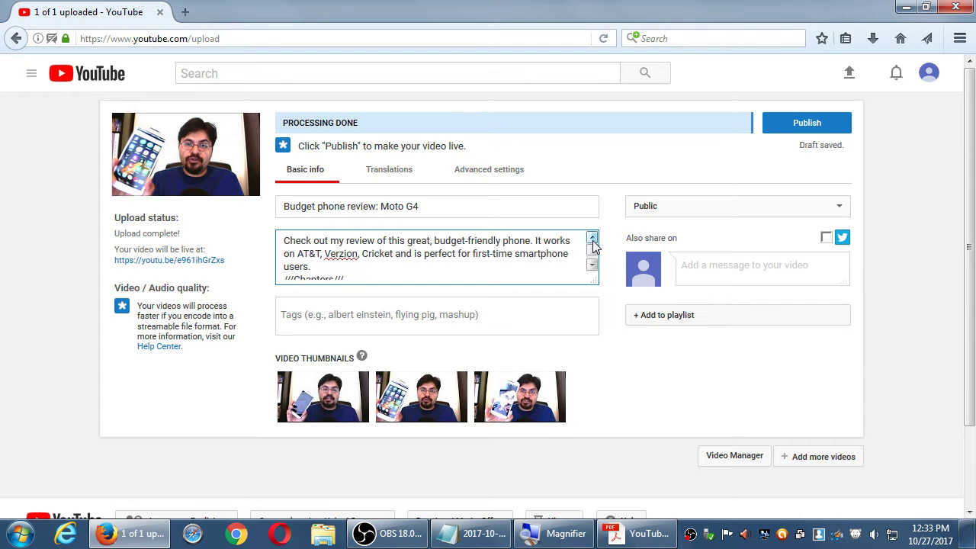
scroll(594, 271, "down", 1)
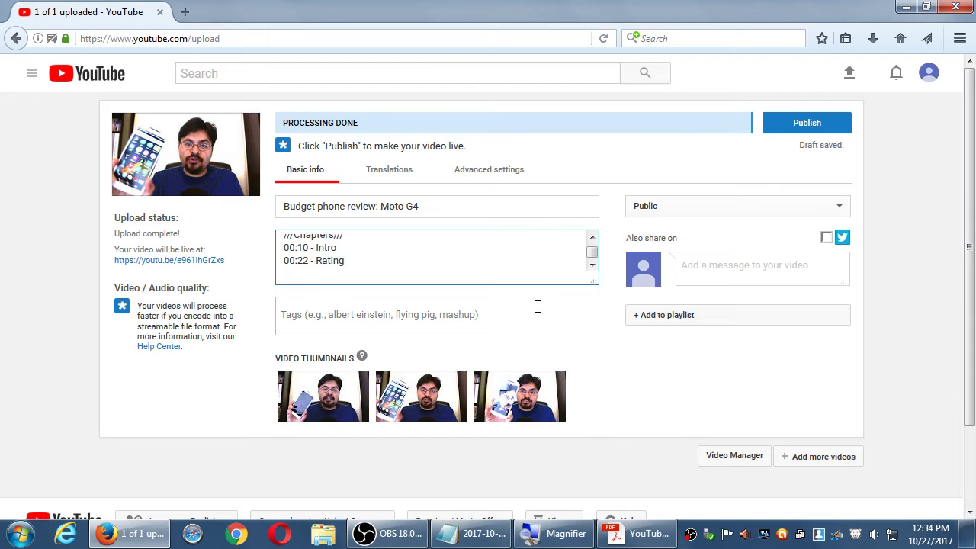
Enlarge the video description box so the full text and chapter list fit, and highlight part of the sentence about carriers
left_click_drag(593, 278, 584, 381)
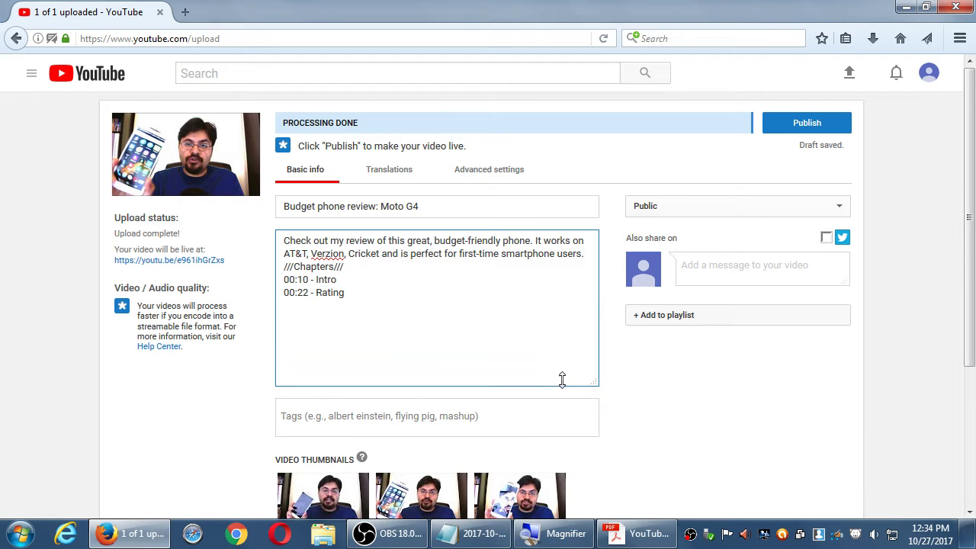
left_click(378, 422)
left_click(371, 355)
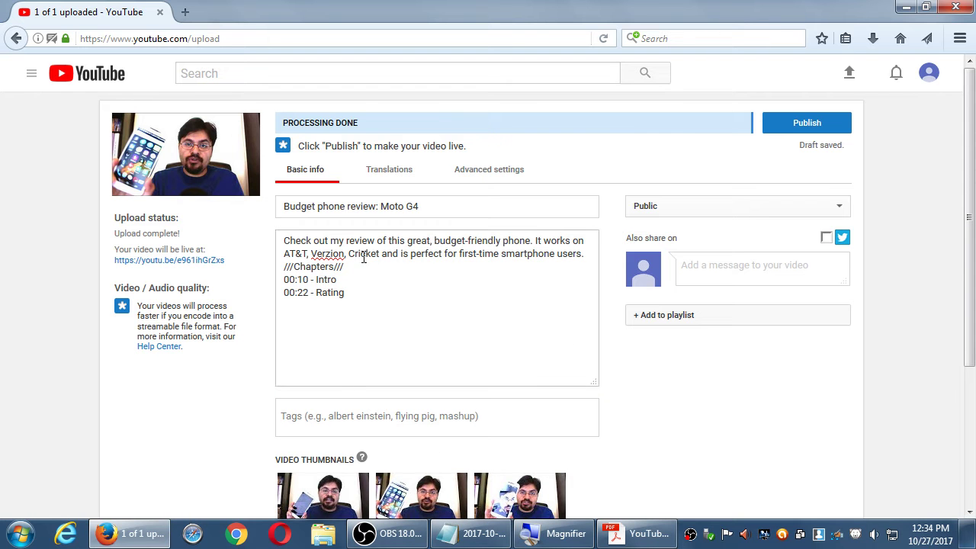
left_click_drag(358, 253, 473, 253)
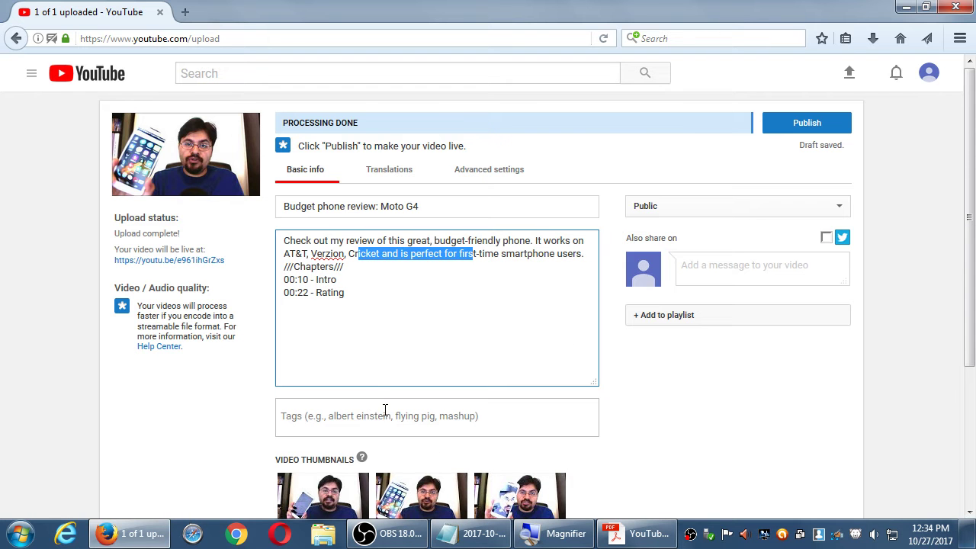
left_click(385, 410)
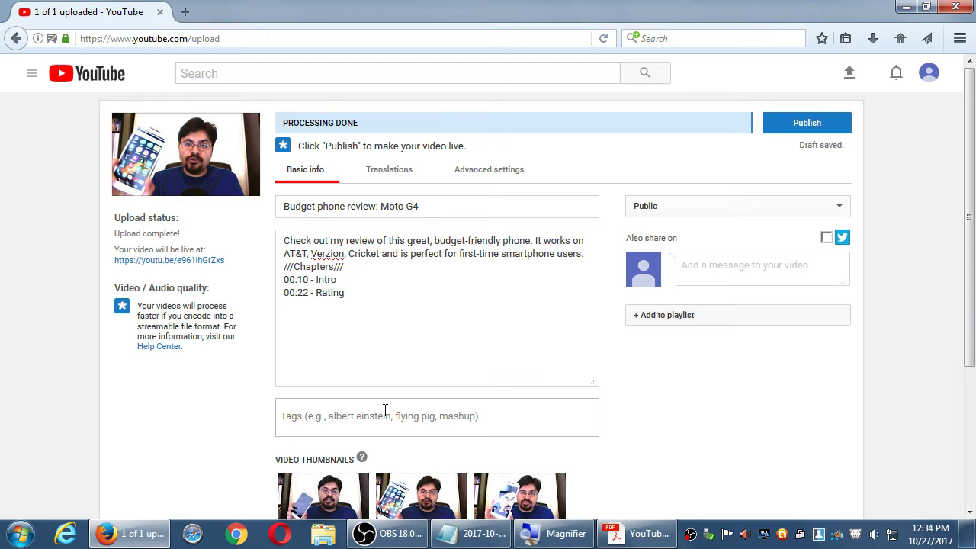
left_click(380, 316)
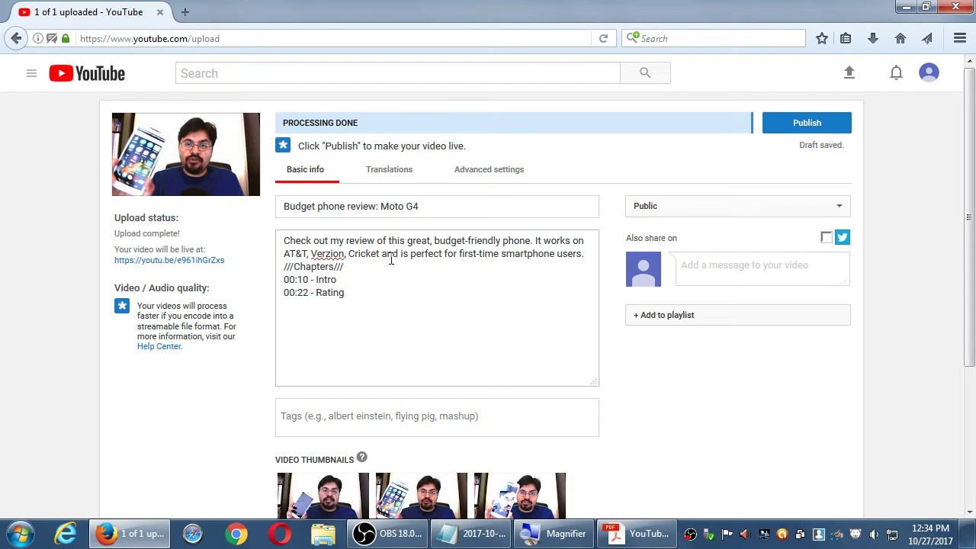
left_click_drag(358, 254, 480, 254)
left_click(406, 360)
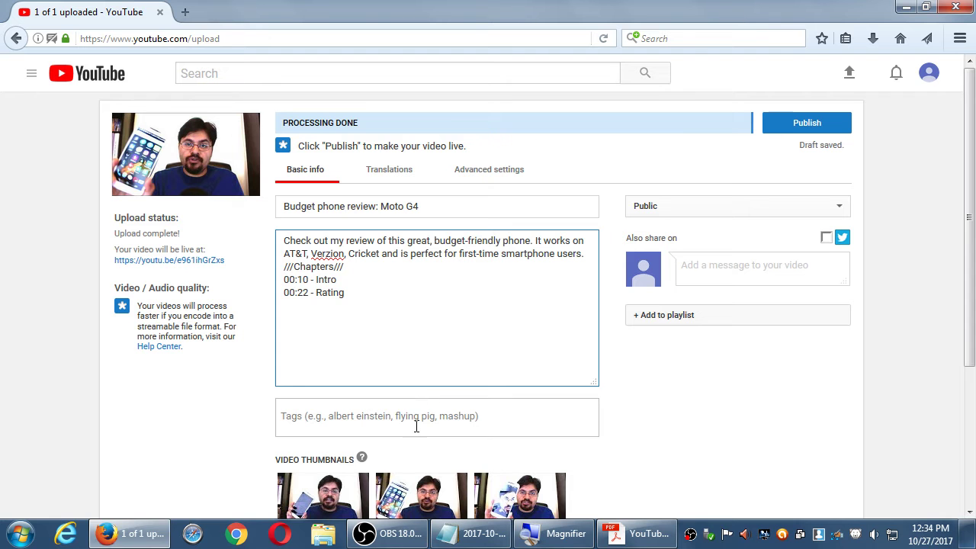
key("Return")
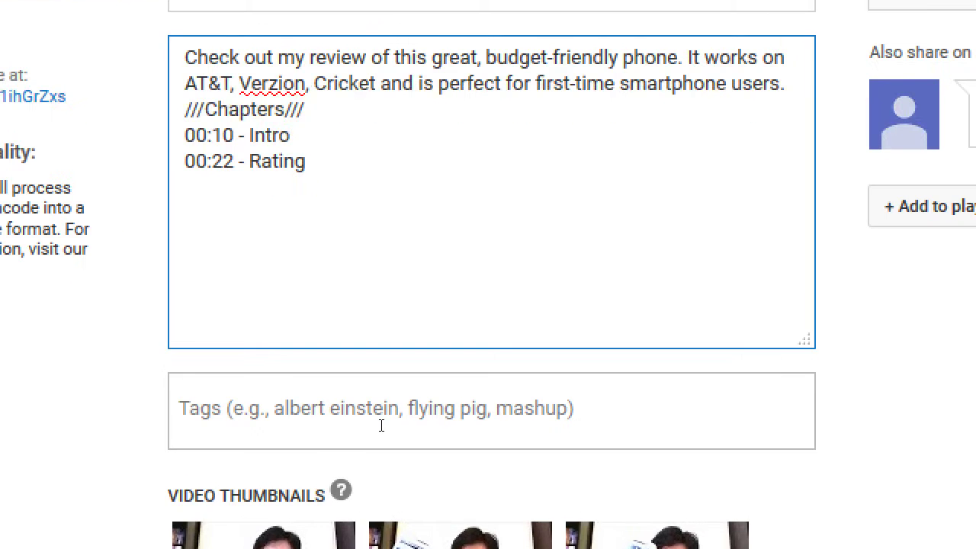
Add the tags "review" and "moto g4" to the video
left_click(382, 425)
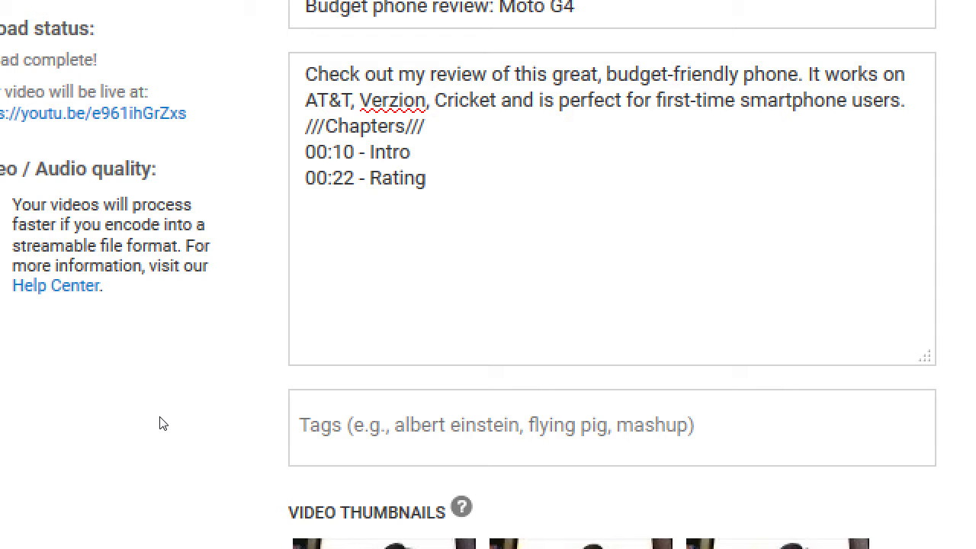
type("review")
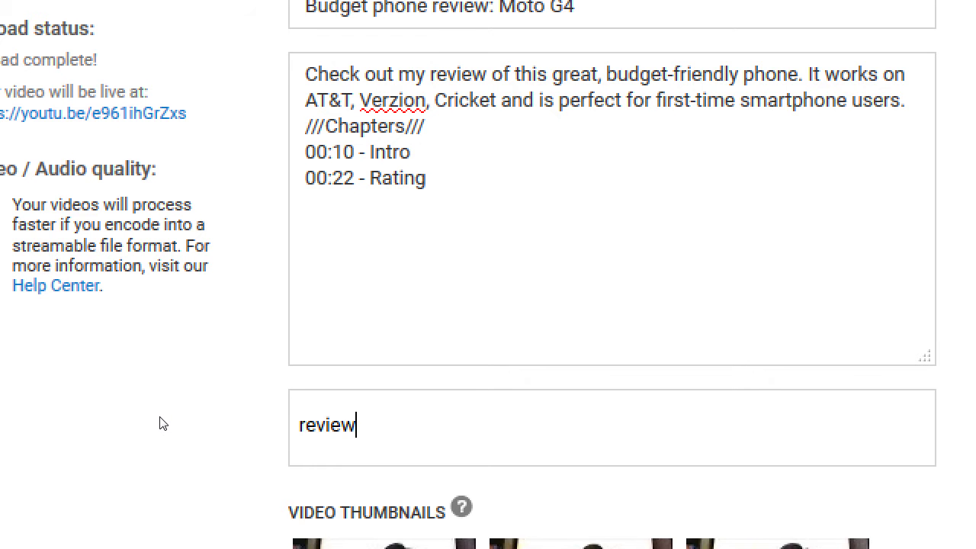
key("Return")
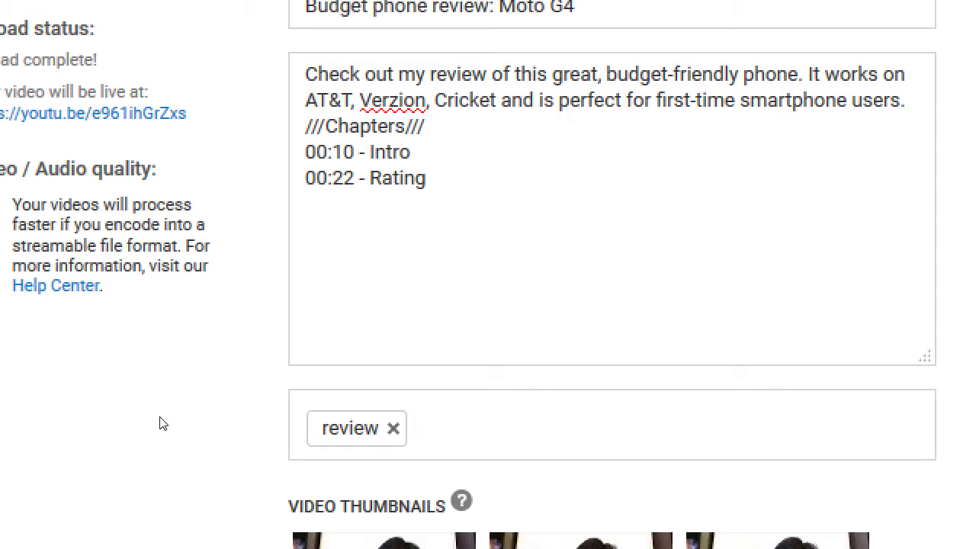
type("moto go")
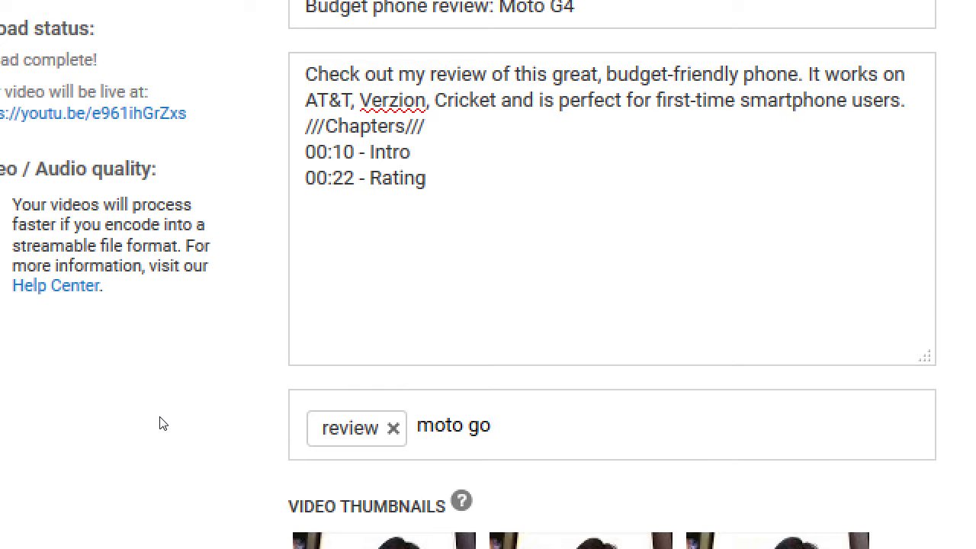
key("BackSpace")
type("4")
key("Return")
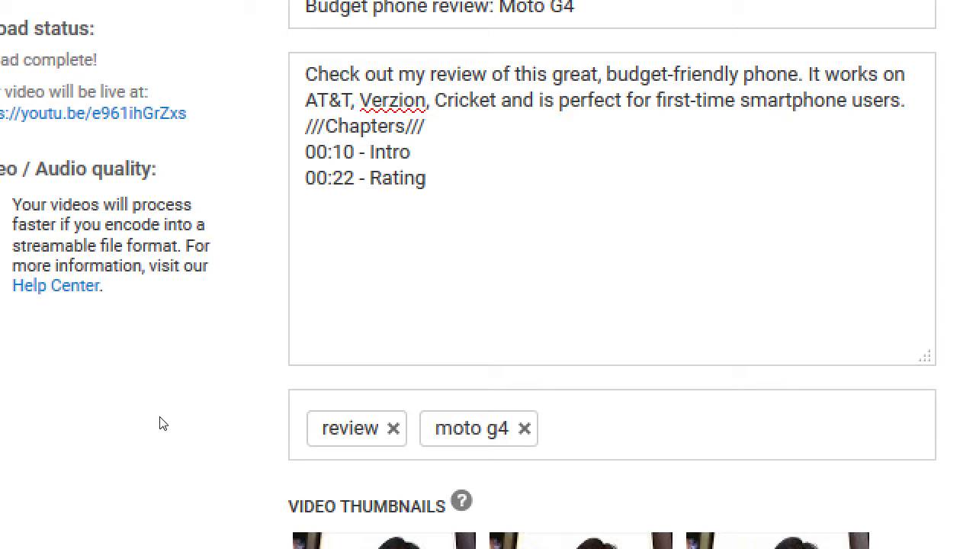
Add two more video tags, "budget phone" and "tech review tuesday"
type("budget phone")
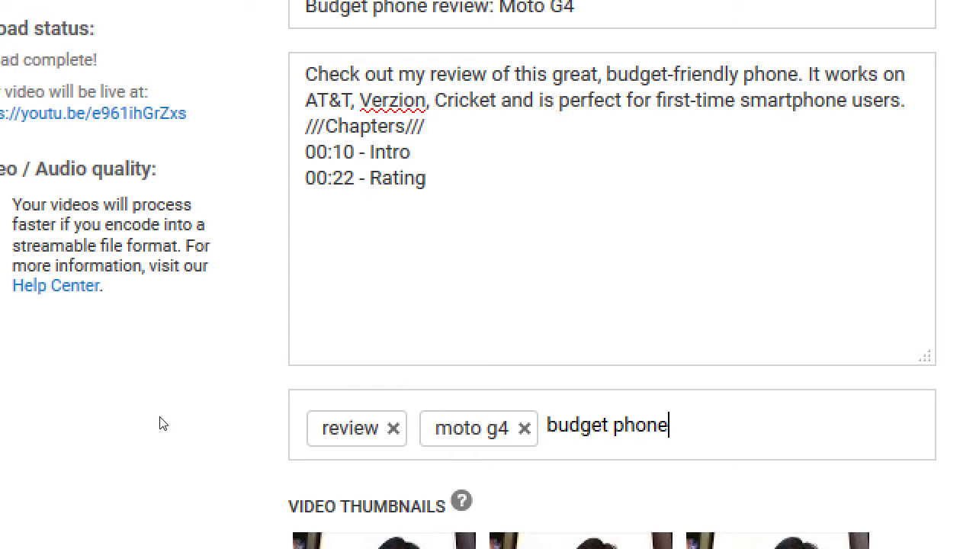
key("Return")
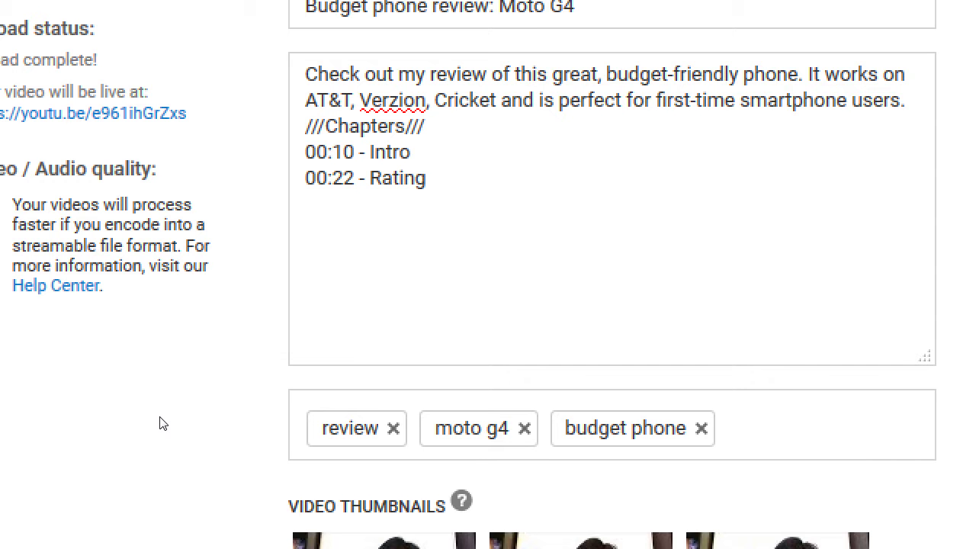
type("tech review t")
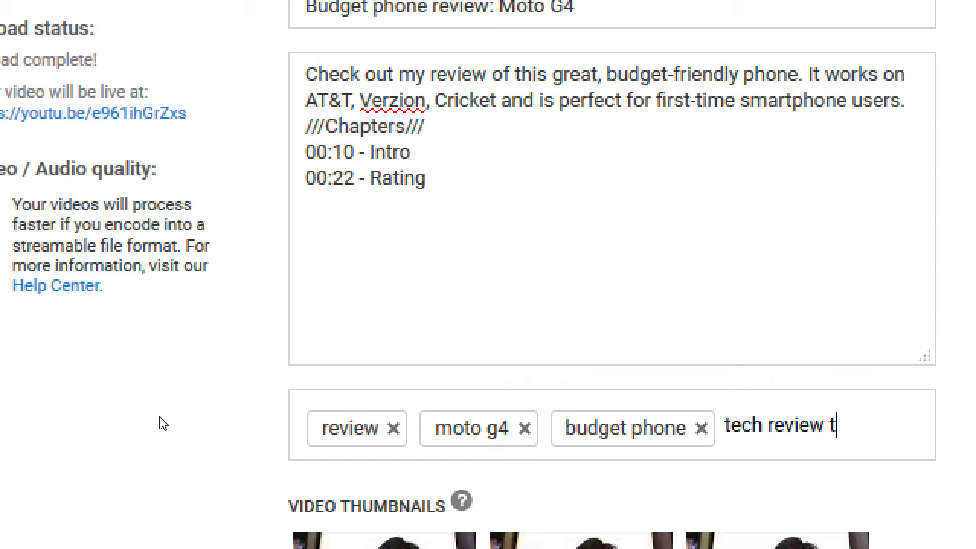
type("uesday")
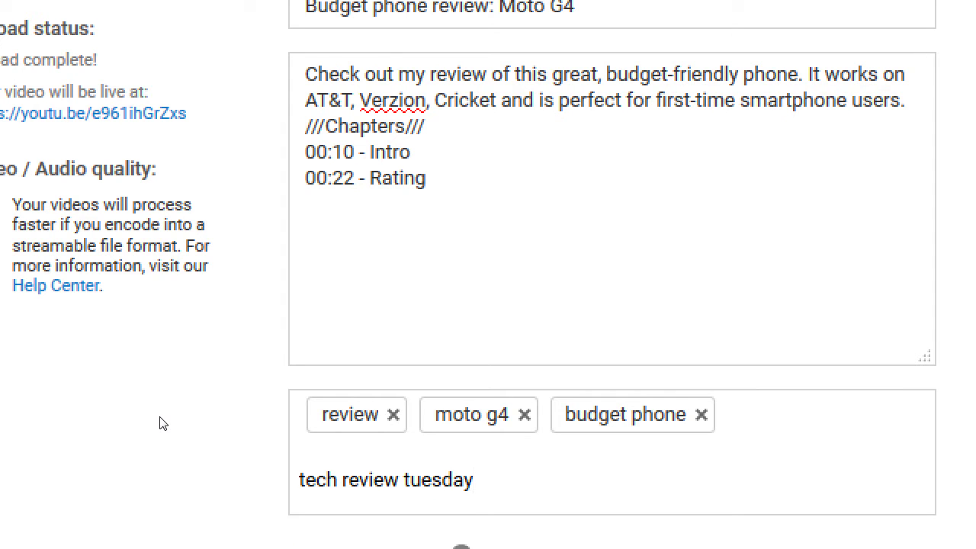
key("Return")
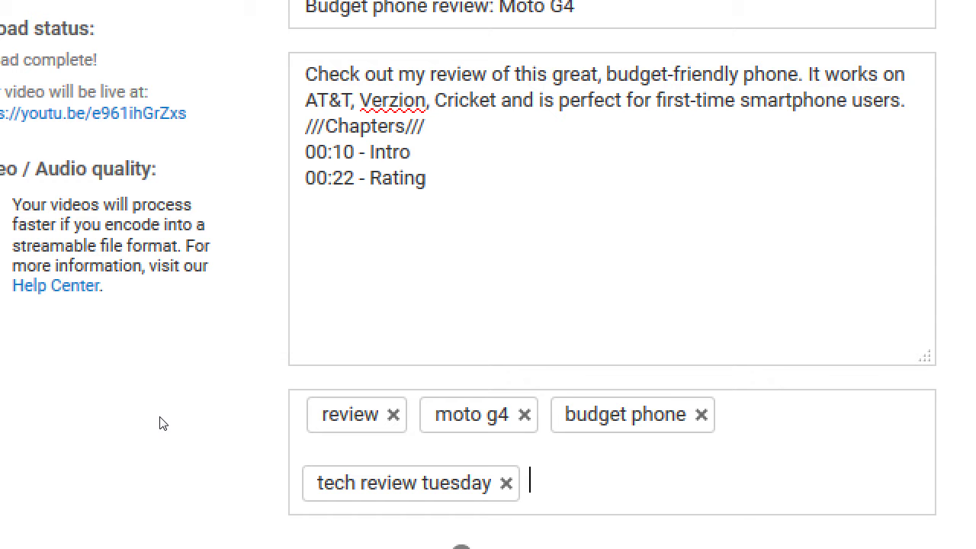
Switch to the text notes and add the heading "4. Meta data - tags" on a new line at the end
key("alt+Tab")
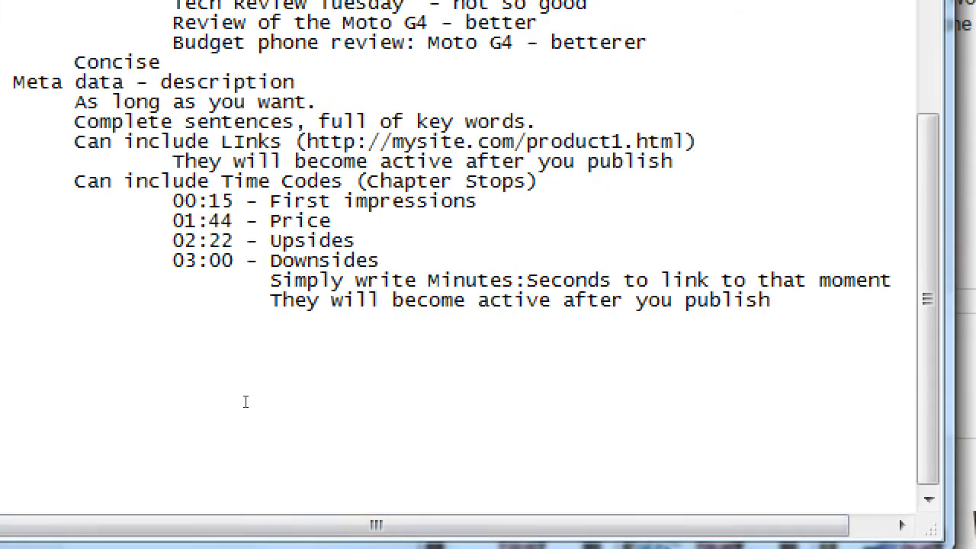
left_click(116, 375)
type("4")
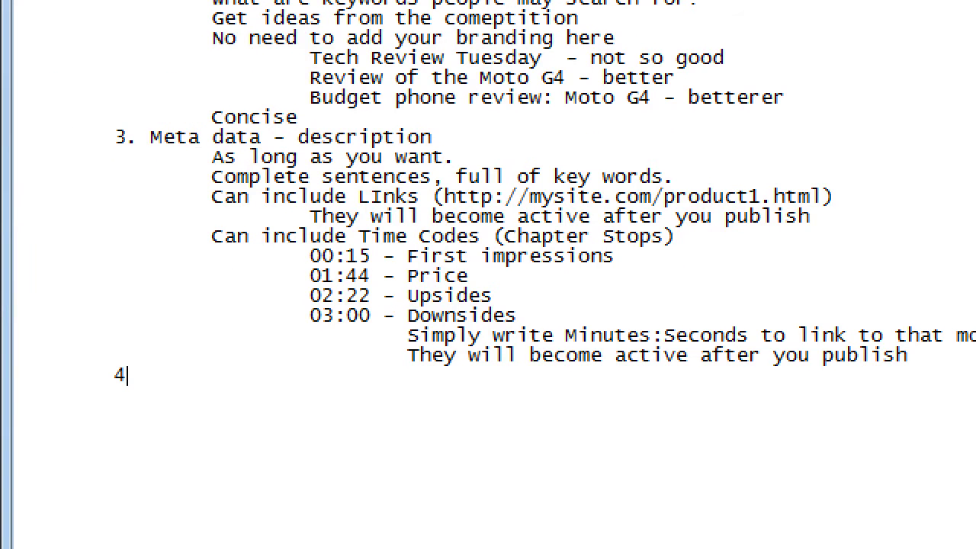
type(". Meta data - tags")
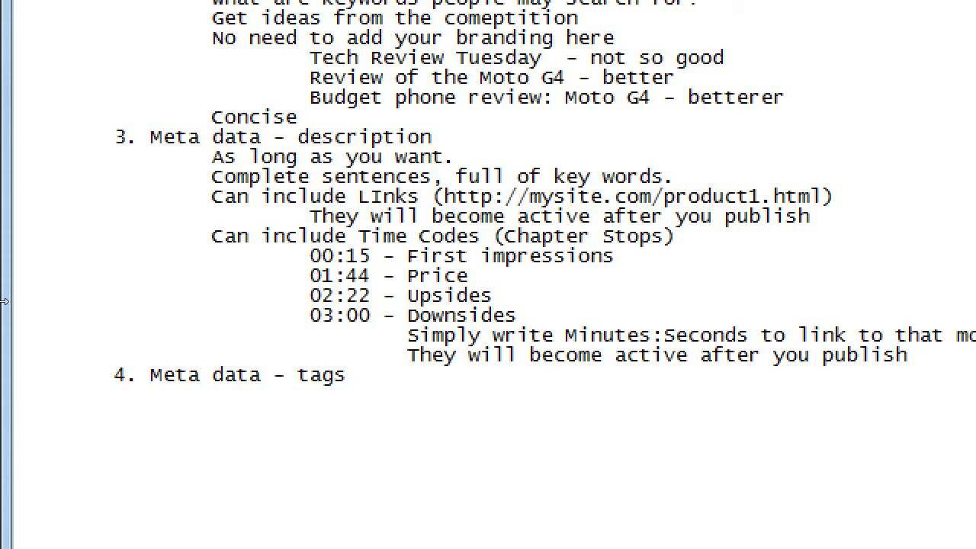
Write the indented note "One or more keywords separated by commas" under the tags heading
key("Return")
key("Tab")
key("Tab")
type("One or moe ke")
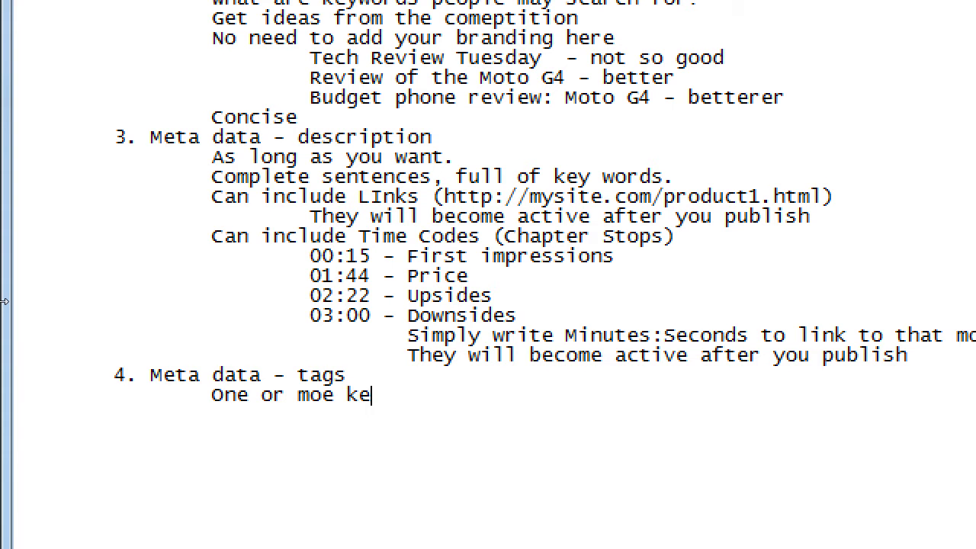
key("BackSpace")
key("BackSpace")
key("BackSpace")
key("BackSpace")
type("re kyew")
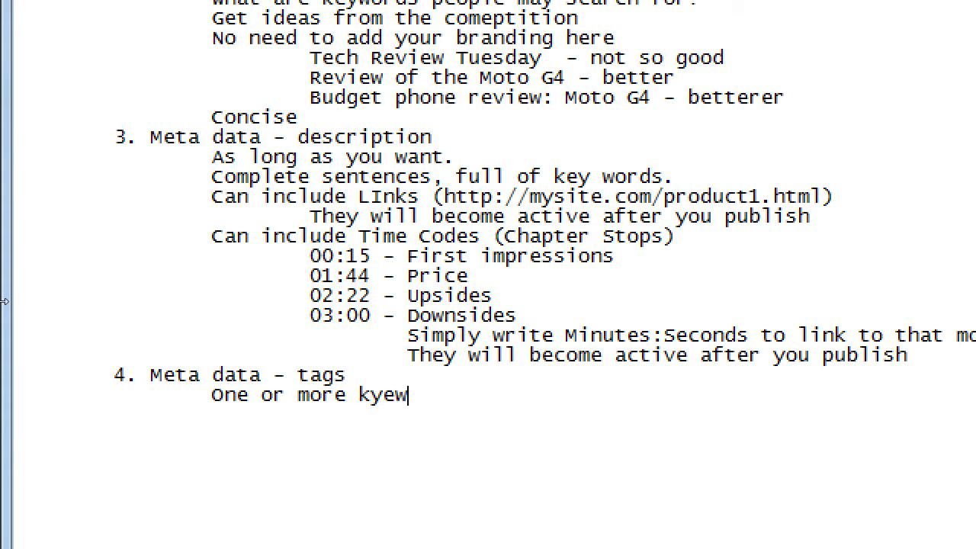
key("BackSpace")
key("BackSpace")
key("BackSpace")
type("eywords s")
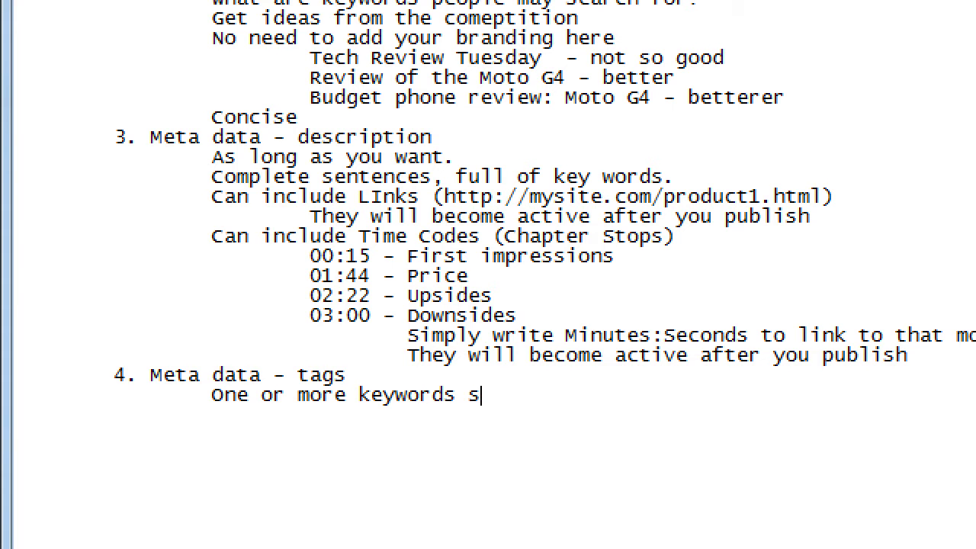
type("eparated by comma")
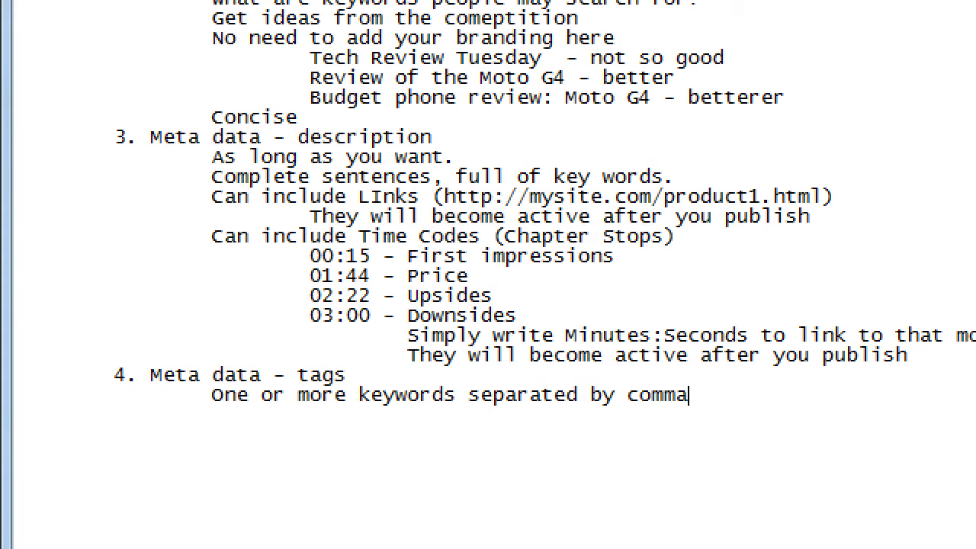
type("s")
Add the indented note "You can use the same keywords as description or different" below the line on comma-separated keywords
key("Return")
key("Tab")
type("You can use the sam ekeywords")
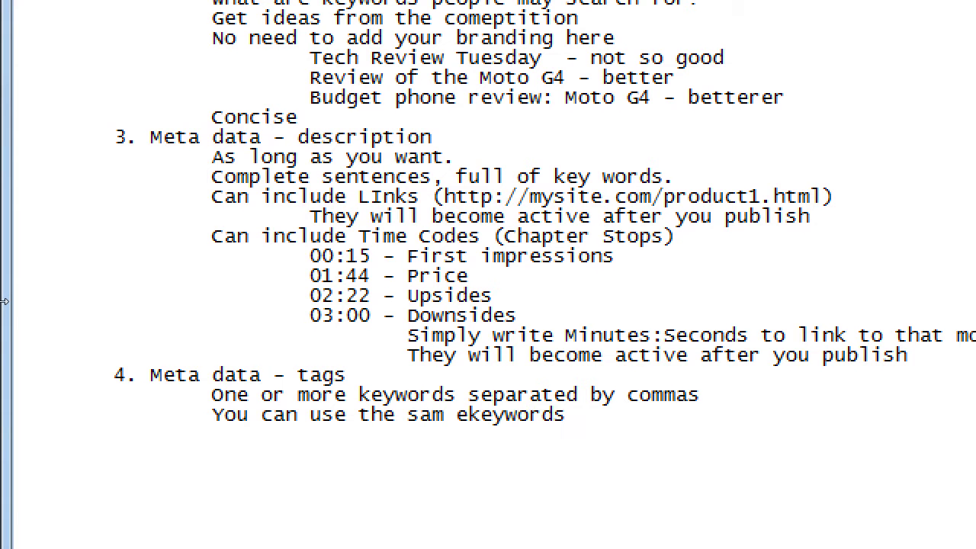
key("Left")
key("Left")
key("Left")
key("Left")
key("Left")
key("Left")
key("Left")
key("Left")
key("Left")
key("Left")
key("Left")
key("Right")
key("Delete")
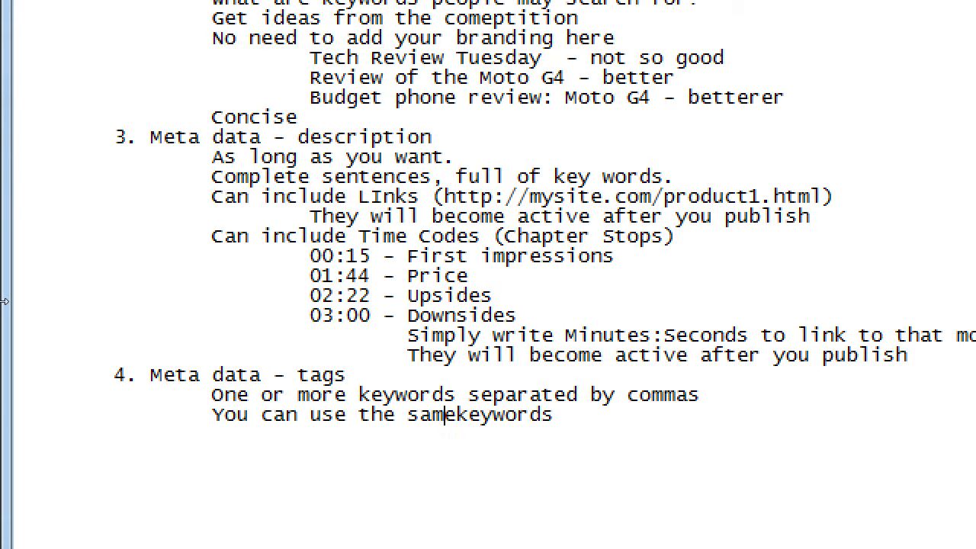
key("Right")
key("End")
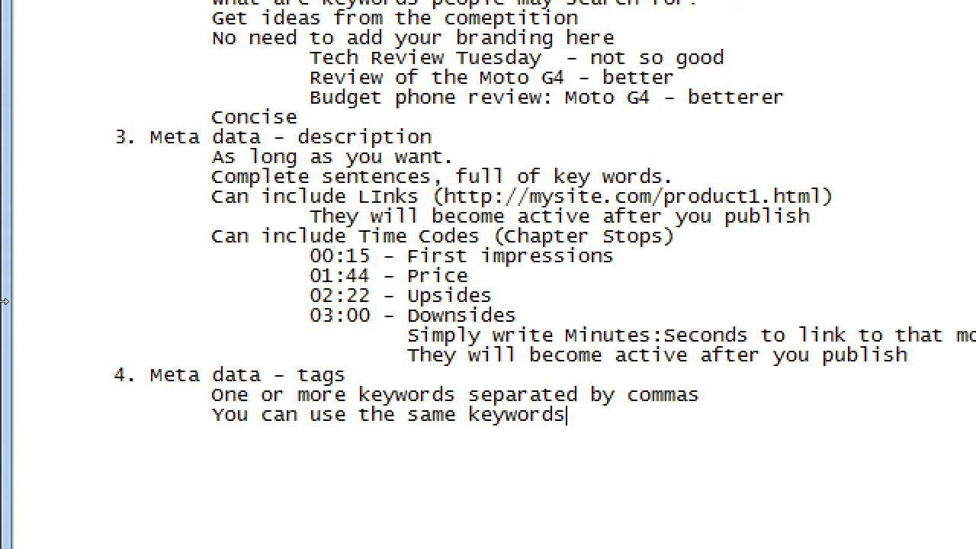
type("as description o")
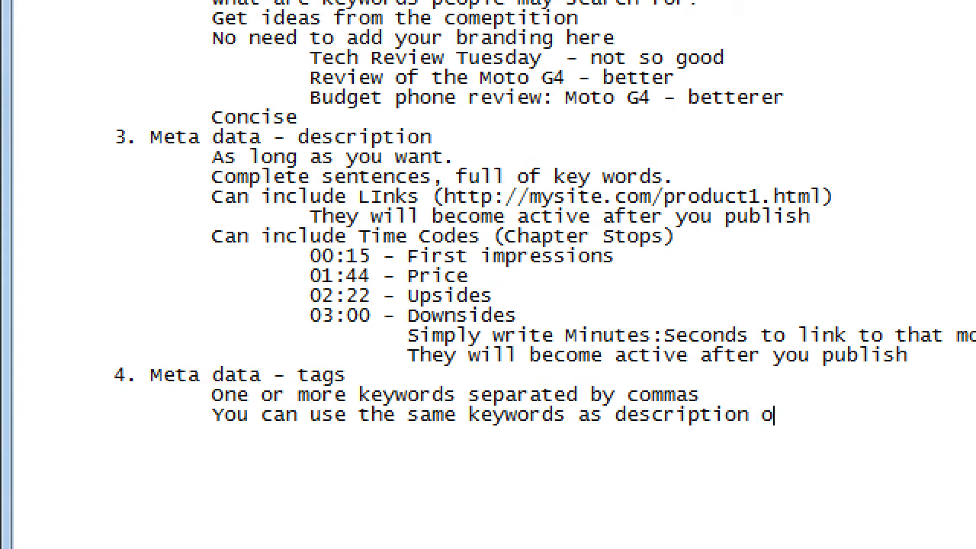
type("r different")
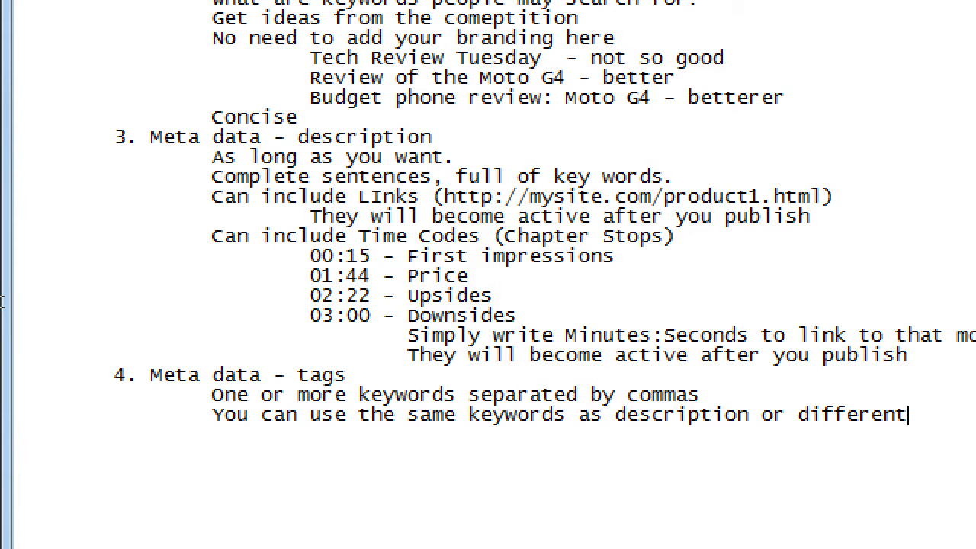
Return to the YouTube upload page, try the Scheduled and Private visibility options, and set the video to Unlisted
key("super+minus")
key("alt+Tab")
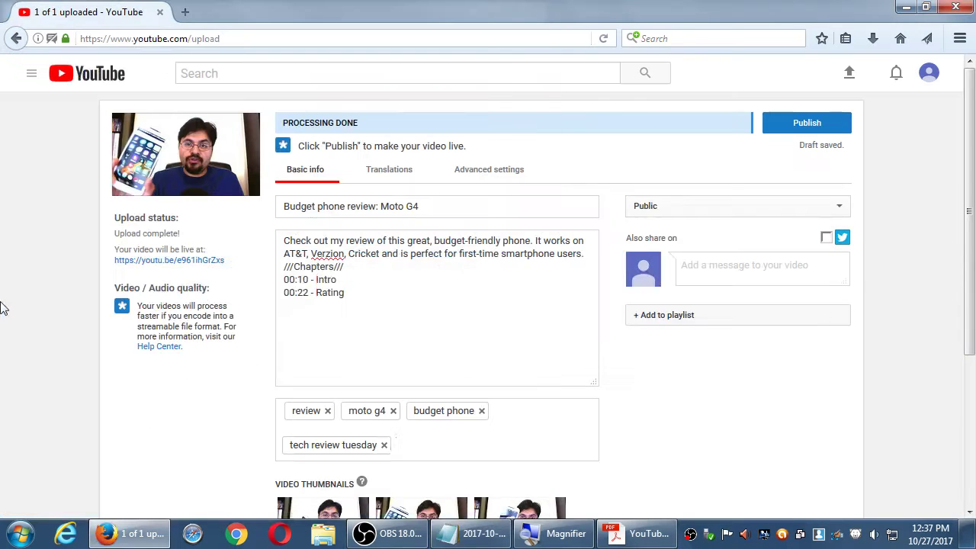
scroll(613, 347, "down", 2)
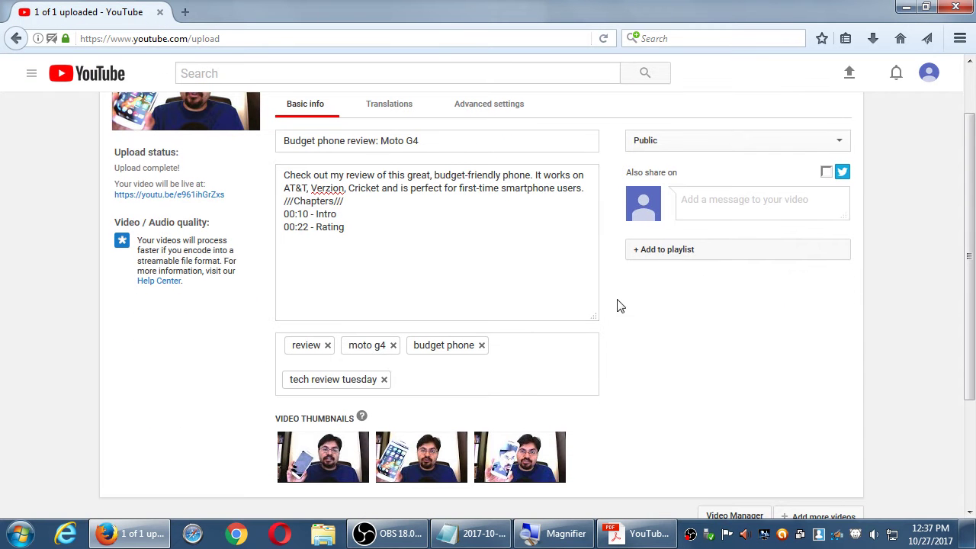
left_click(684, 145)
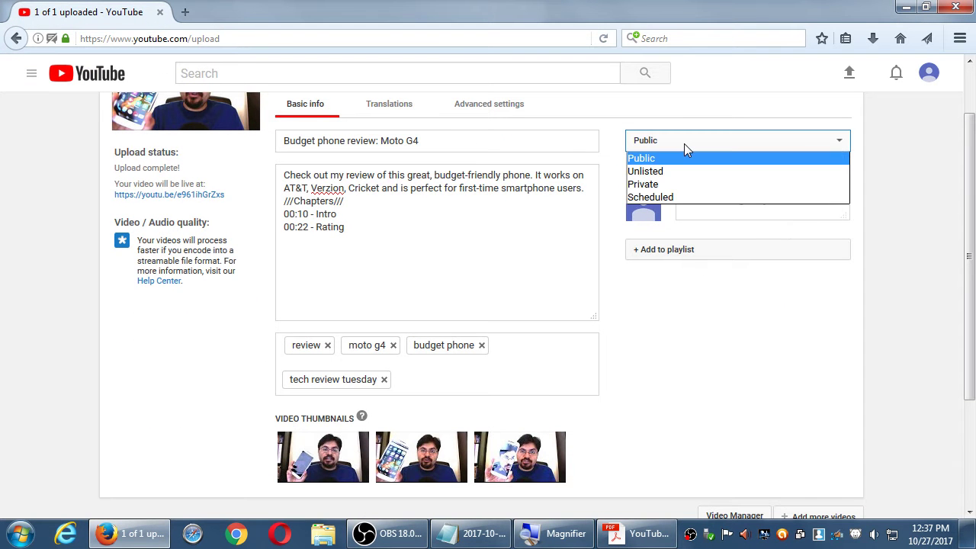
left_click(643, 198)
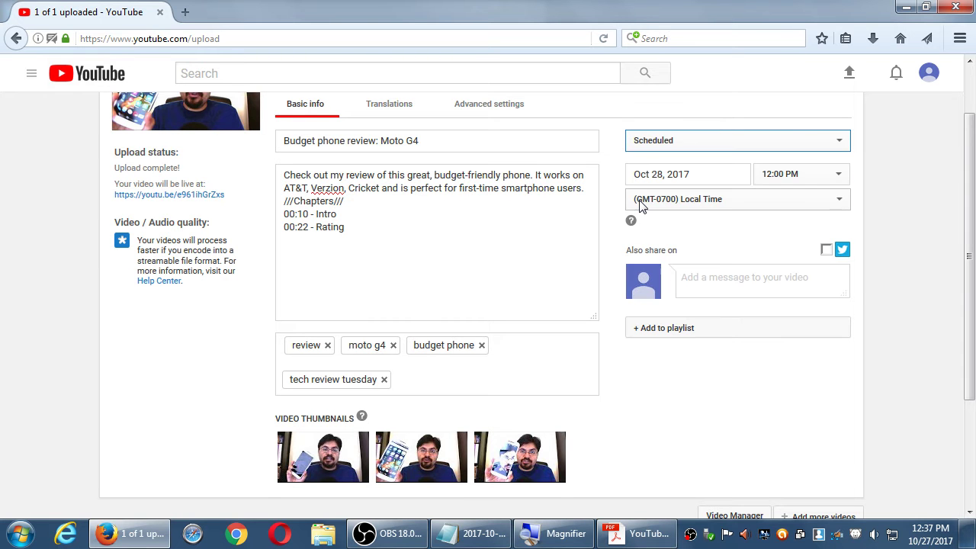
left_click(700, 144)
left_click(691, 186)
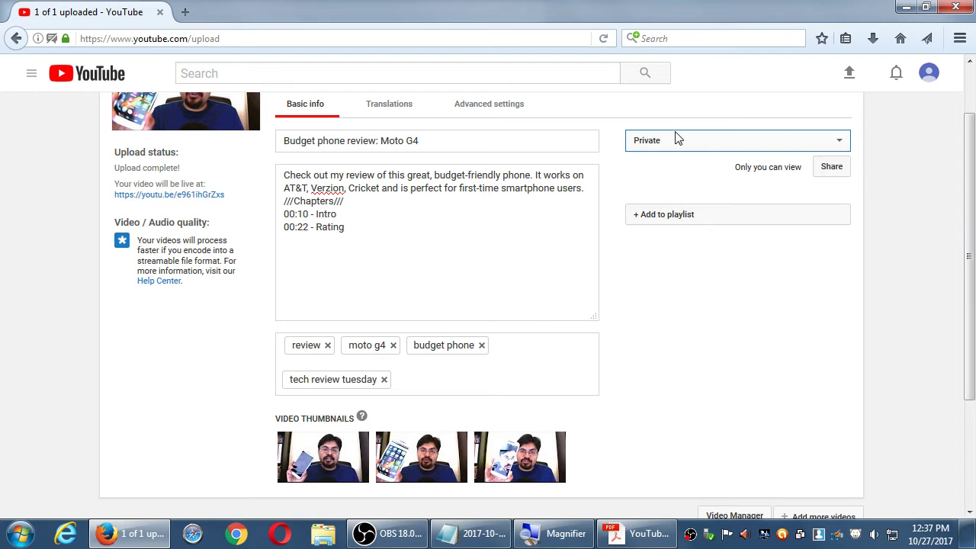
left_click(675, 137)
left_click(663, 170)
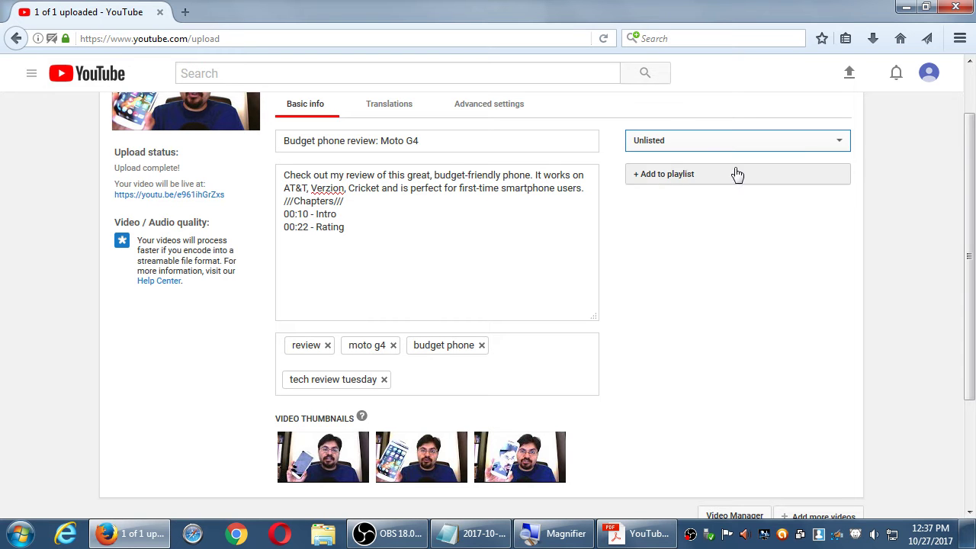
Set the video's visibility to Public and open the playlist choices for the upload
left_click(704, 143)
left_click(694, 156)
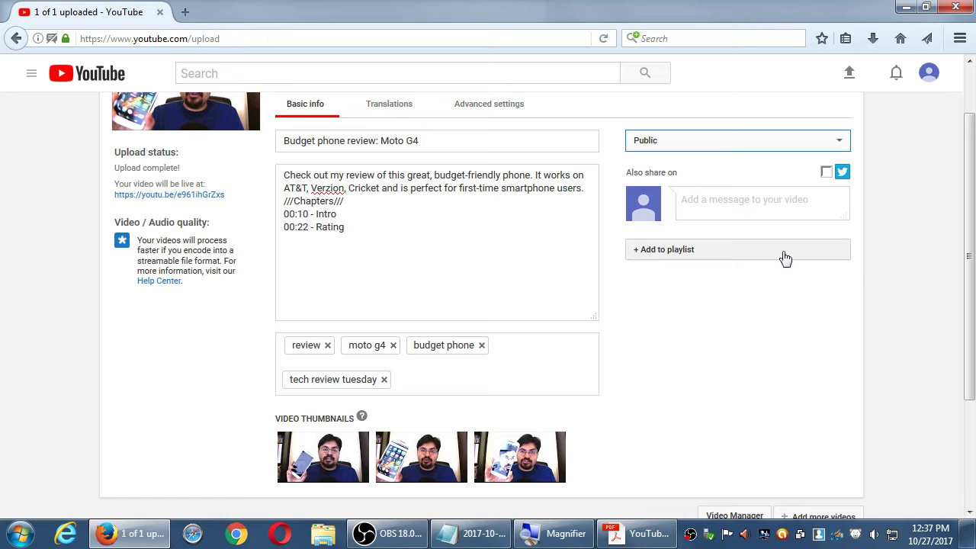
left_click(717, 264)
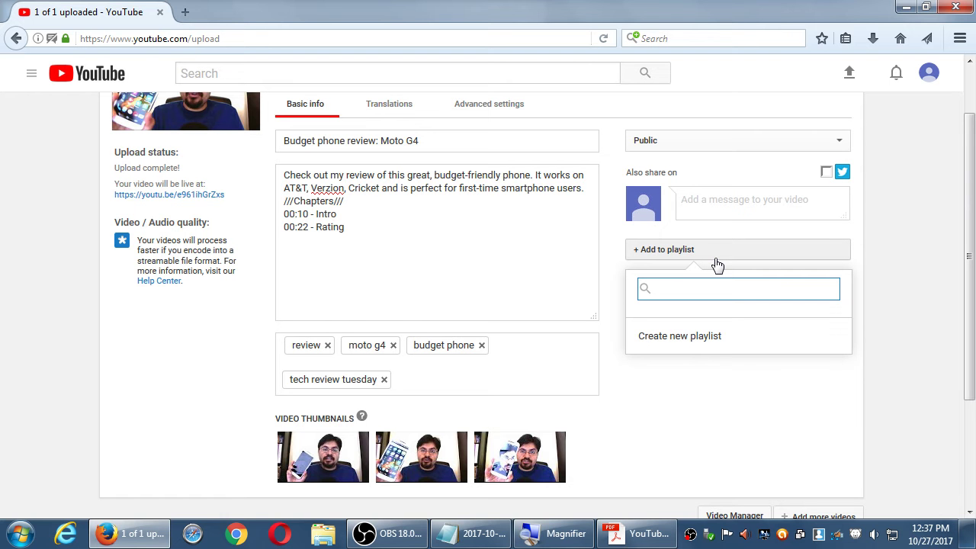
Switch to the text notes and add the heading "5. Use Playlists" at the end, leaving a blank line after the tags section
left_click(450, 538)
key("super+plus")
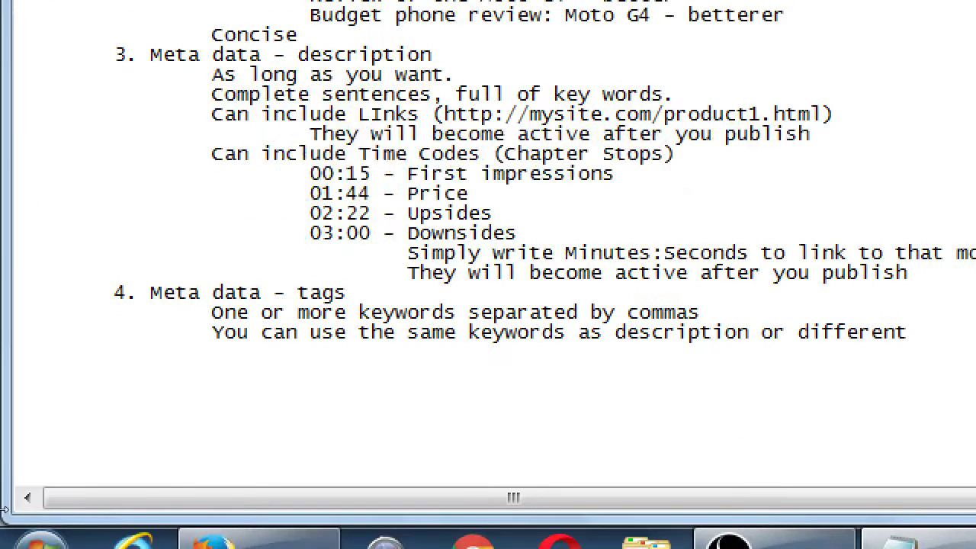
key("Return")
key("Return")
key("Tab")
type("5. Use")
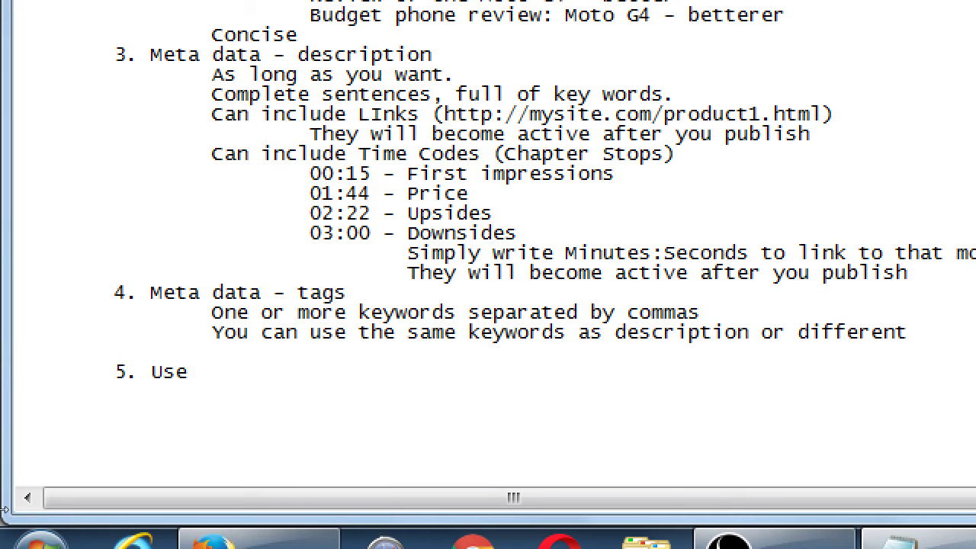
type(" p")
key("BackSpace")
type("Playlists")
key("Tab")
key("Return")
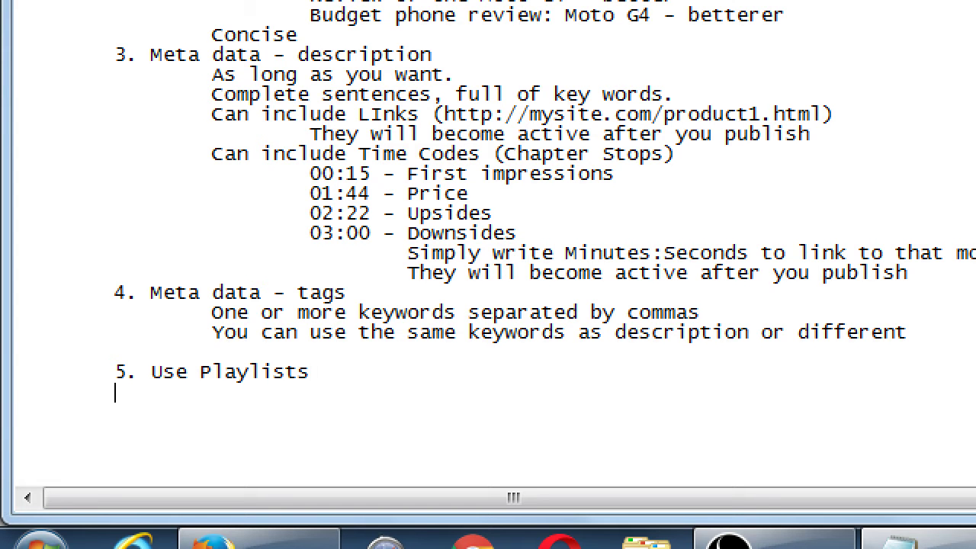
Write the indented note "Group your videos into topics" under the playlists heading
key("Tab")
type("Group your v")
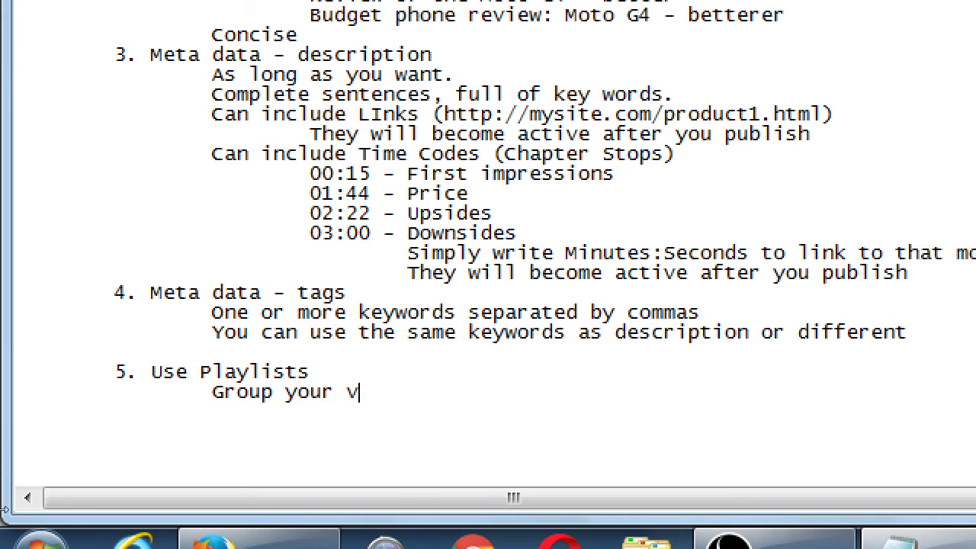
type("ideos into topics")
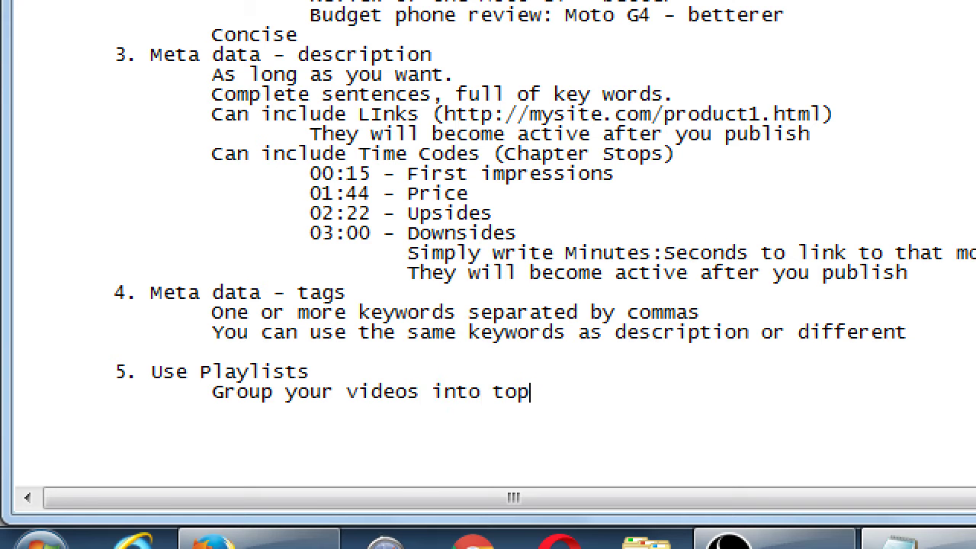